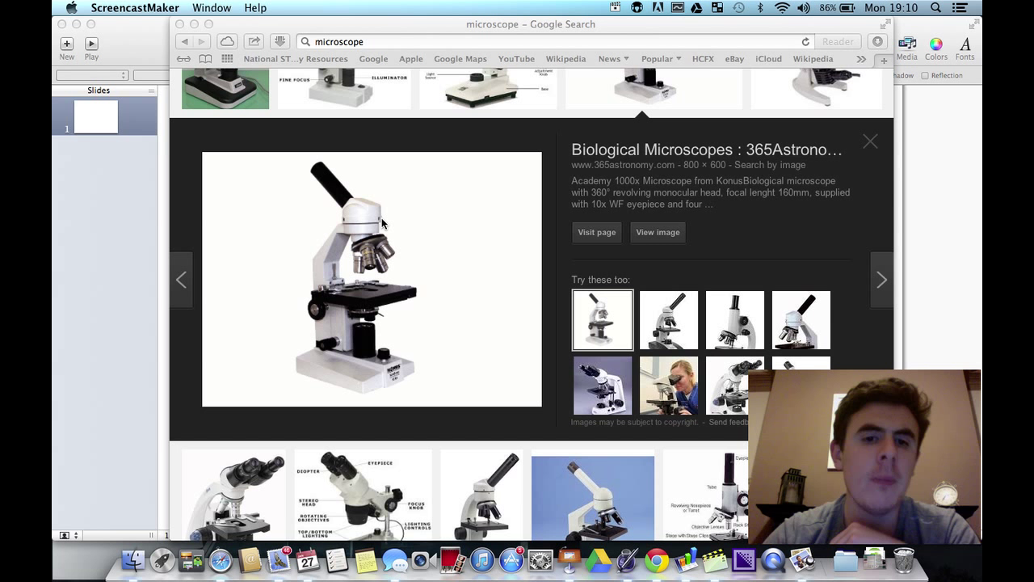
# Step: Save the enlarged 365Astronomy microscope image from Google Images into the Downloads folder
pyautogui.rightClick(351, 190)
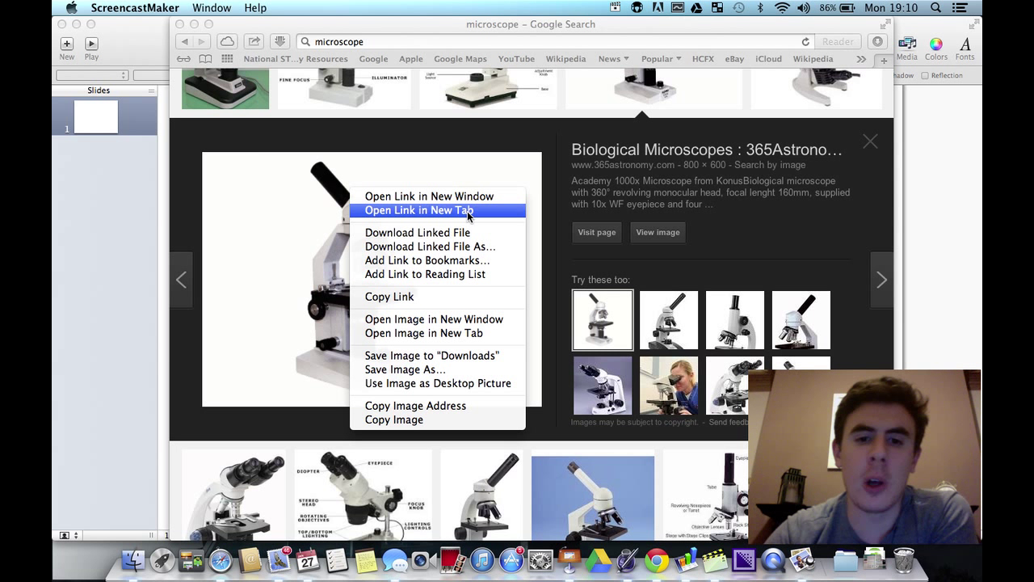
pyautogui.click(442, 356)
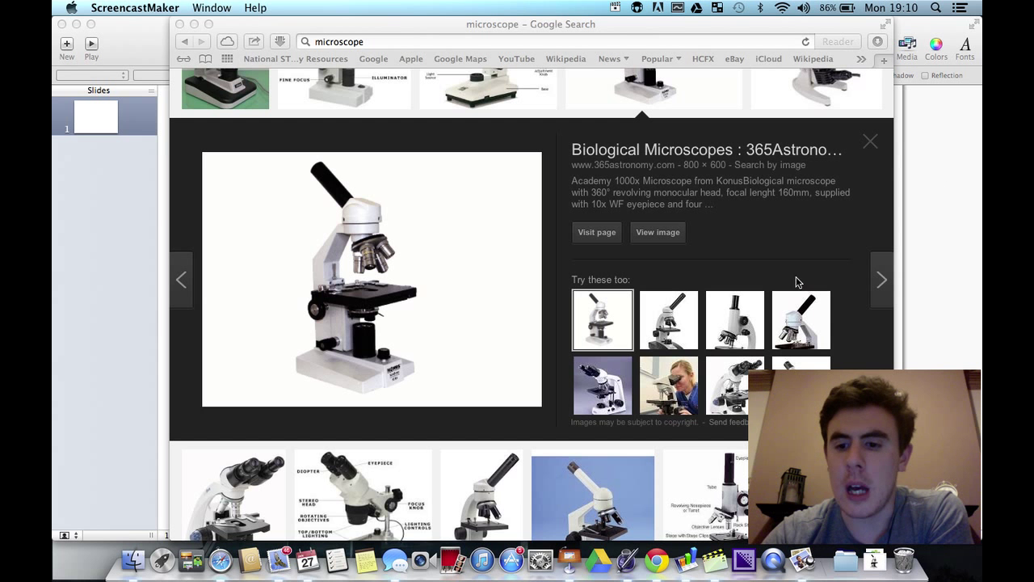
# Step: Drag the downloaded microscope photo from the Downloads stack onto slide 1, shrink it and centre it
pyautogui.click(142, 207)
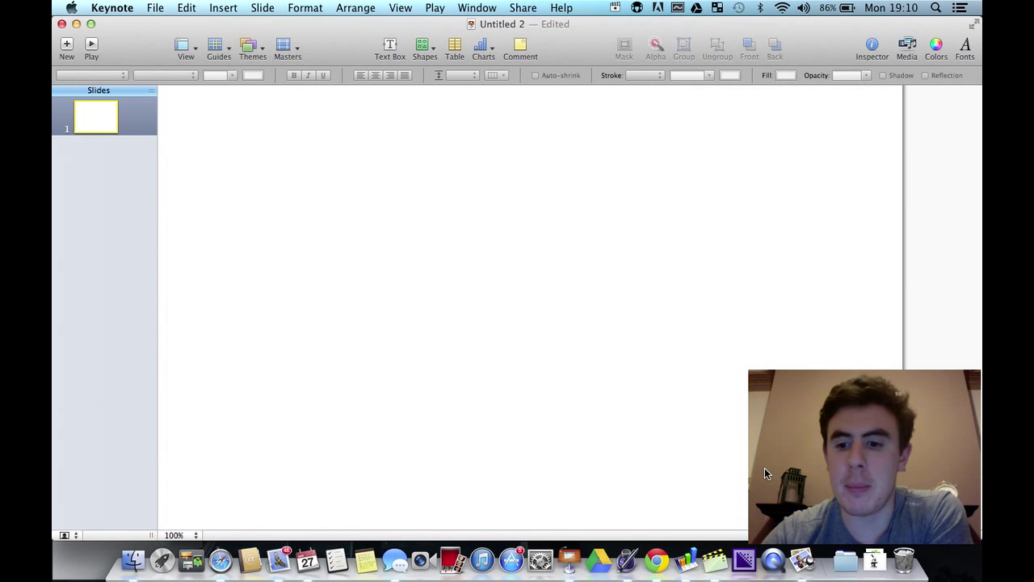
pyautogui.click(874, 559)
pyautogui.moveTo(877, 492); pyautogui.dragTo(492, 335)
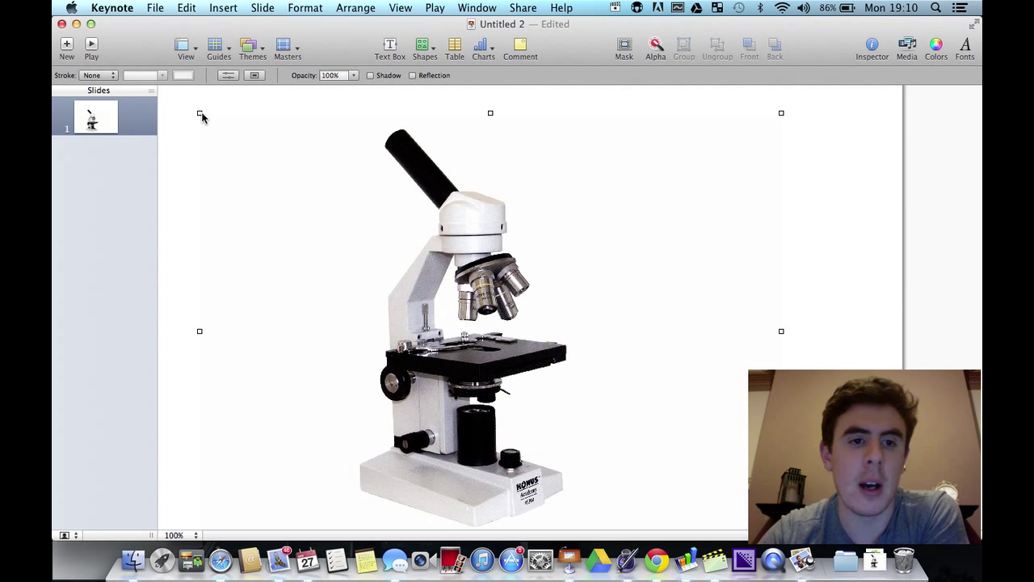
pyautogui.moveTo(200, 112); pyautogui.dragTo(372, 213)
pyautogui.moveTo(523, 391); pyautogui.dragTo(499, 366)
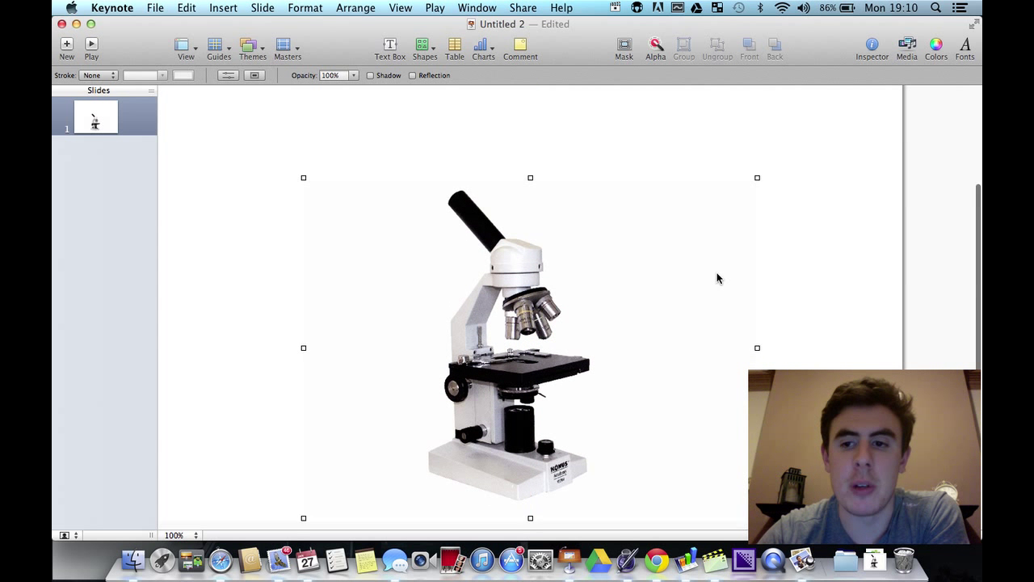
pyautogui.moveTo(562, 363); pyautogui.dragTo(559, 318)
# Step: Add a text box at the slide's upper left in the appleberry font
pyautogui.click(808, 234)
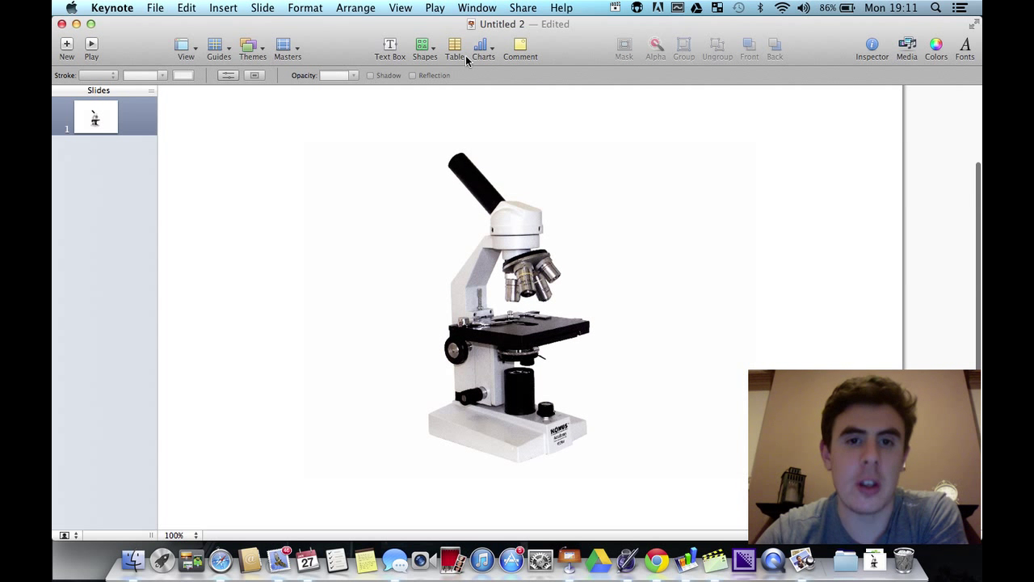
pyautogui.click(390, 54)
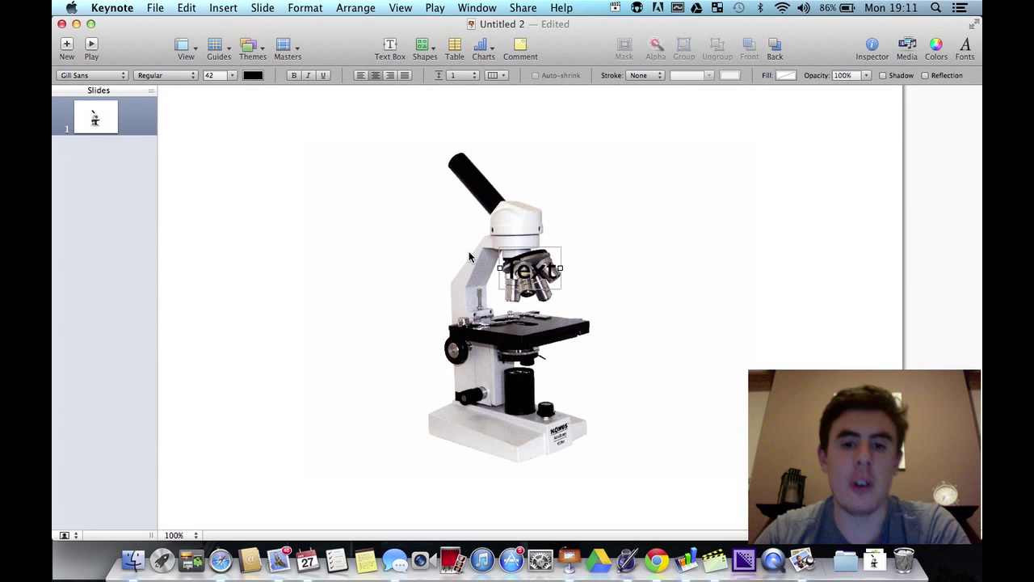
pyautogui.moveTo(507, 269); pyautogui.dragTo(239, 200)
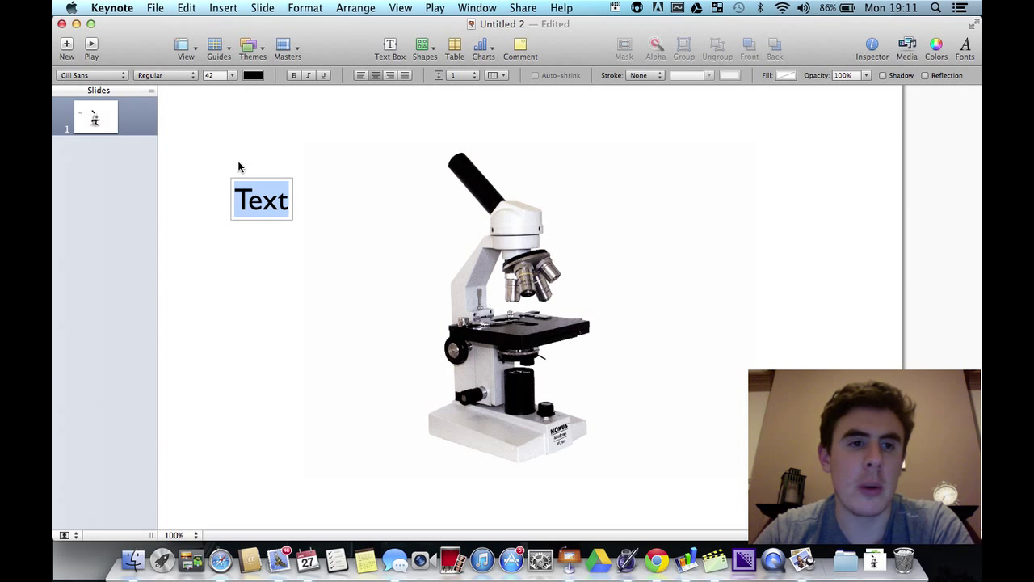
pyautogui.click(105, 74)
pyautogui.click(153, 133)
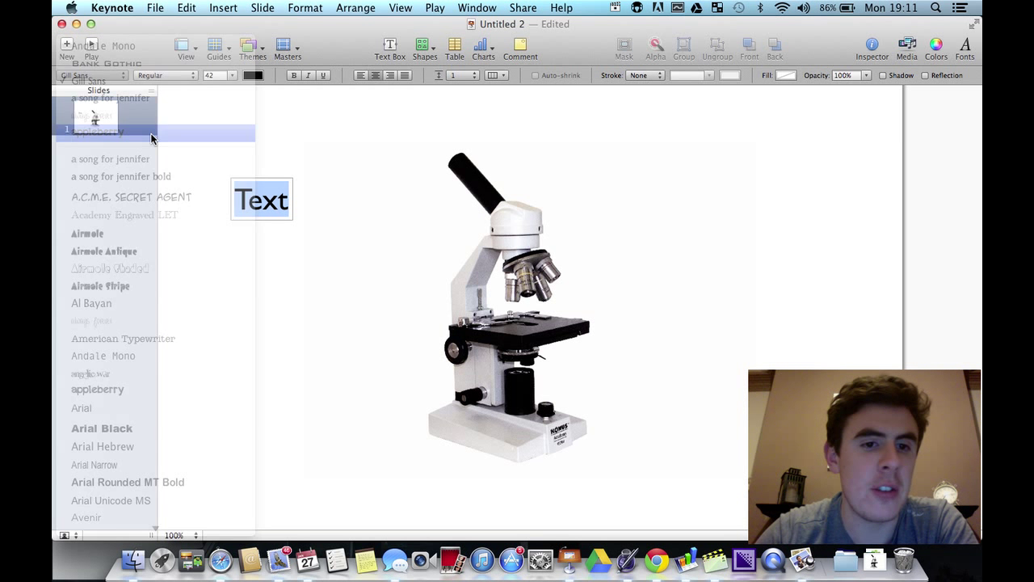
# Step: Colour the text box's 'Text' orange
pyautogui.click(268, 146)
pyautogui.doubleClick(277, 194)
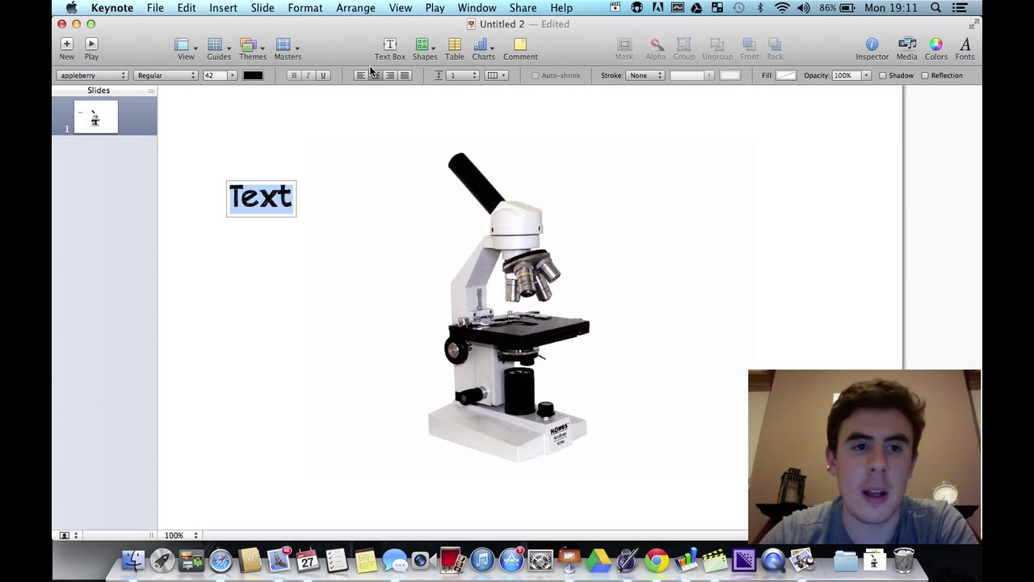
pyautogui.click(252, 76)
pyautogui.click(319, 139)
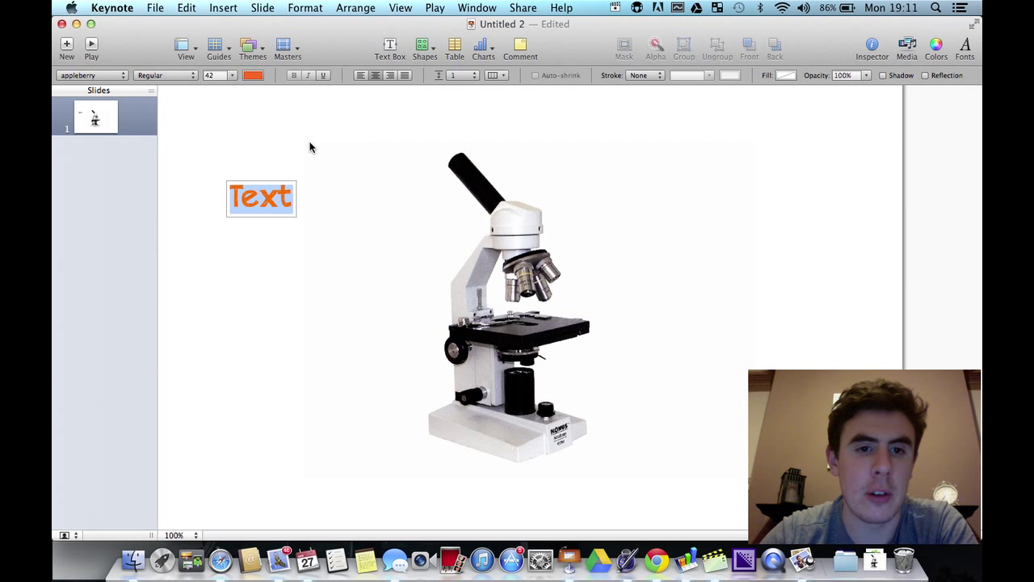
# Step: Give the text box a thick solid black border
pyautogui.click(335, 226)
pyautogui.doubleClick(292, 209)
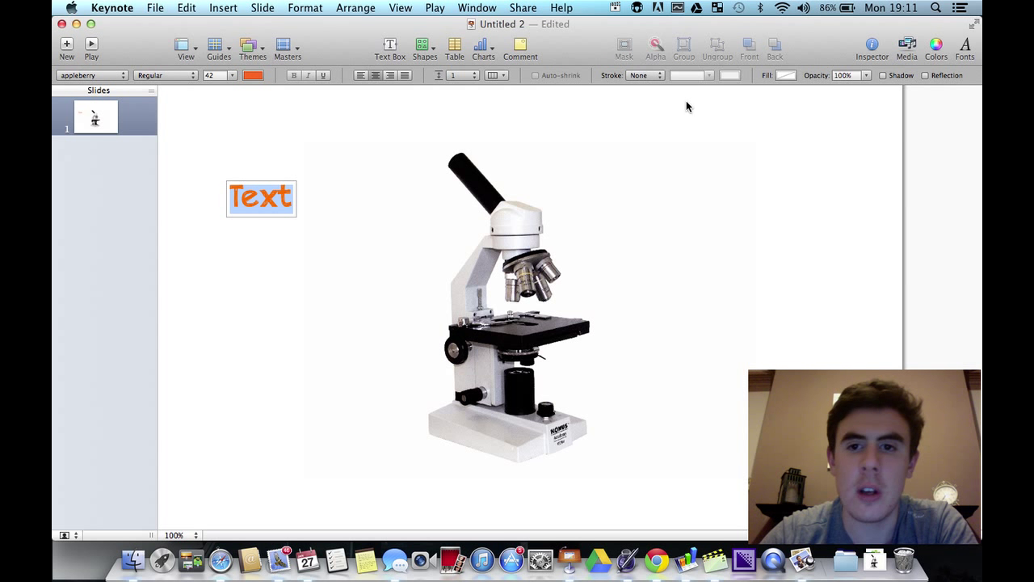
pyautogui.click(653, 76)
pyautogui.click(674, 134)
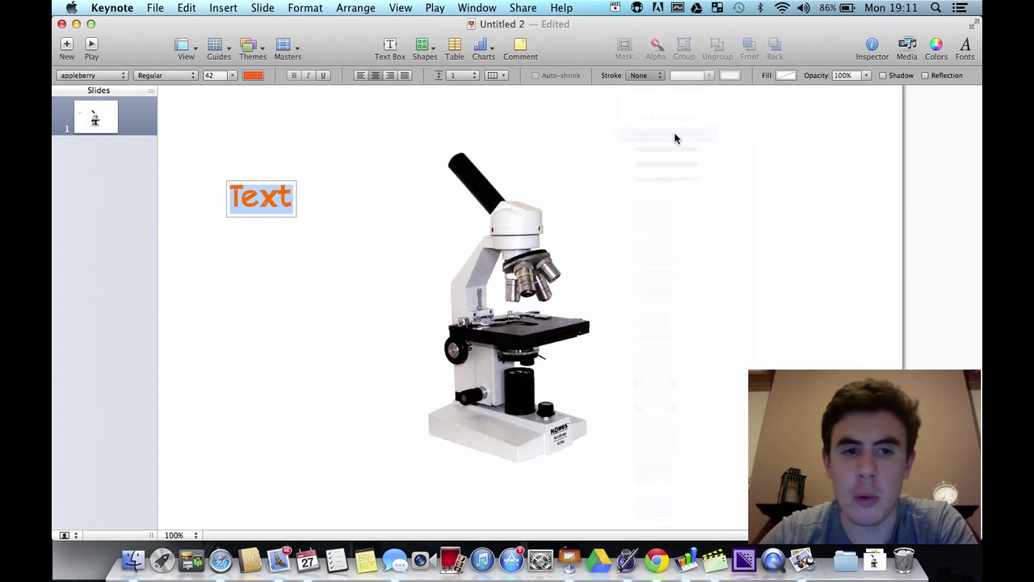
pyautogui.click(653, 75)
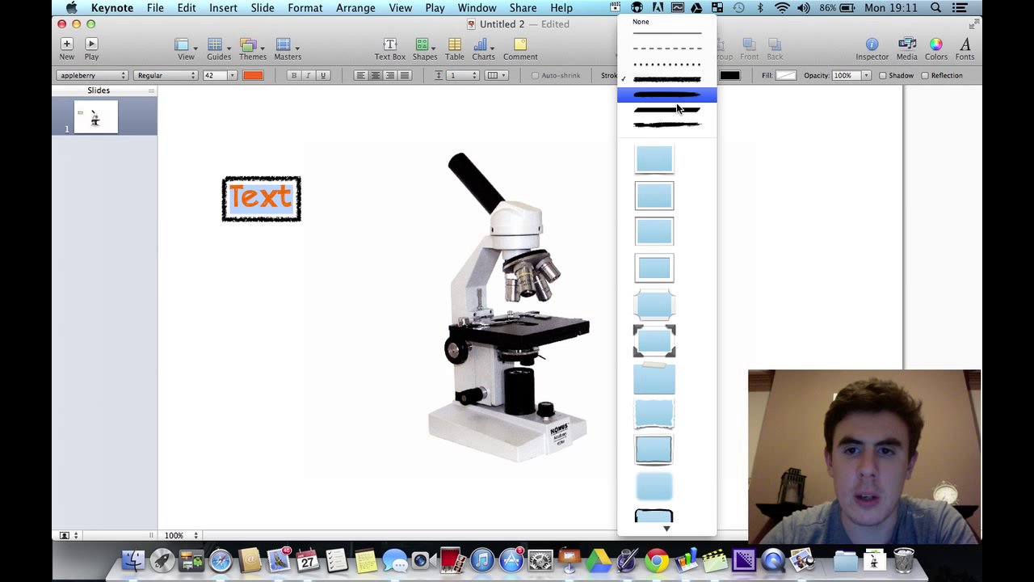
pyautogui.click(680, 106)
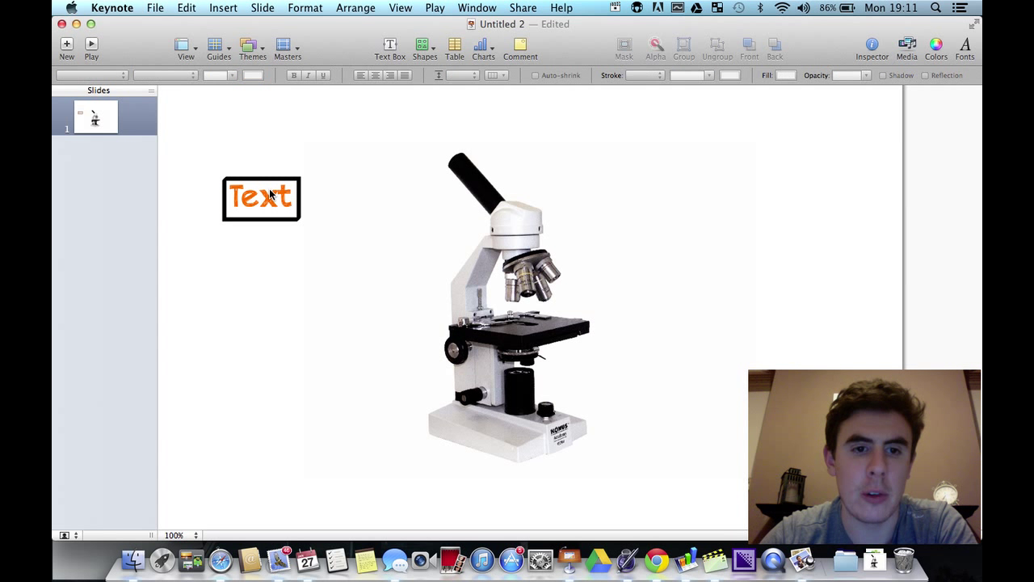
pyautogui.click(232, 186)
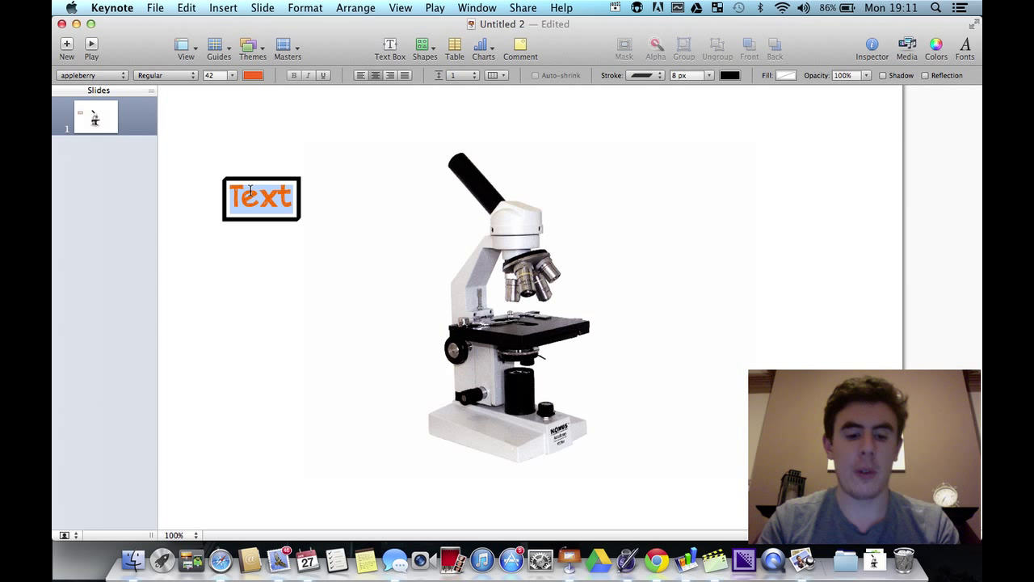
# Step: Type 'Eyepiece Lens' in the label, set it to size 36, and reposition the box
pyautogui.write('Eyepiece ')
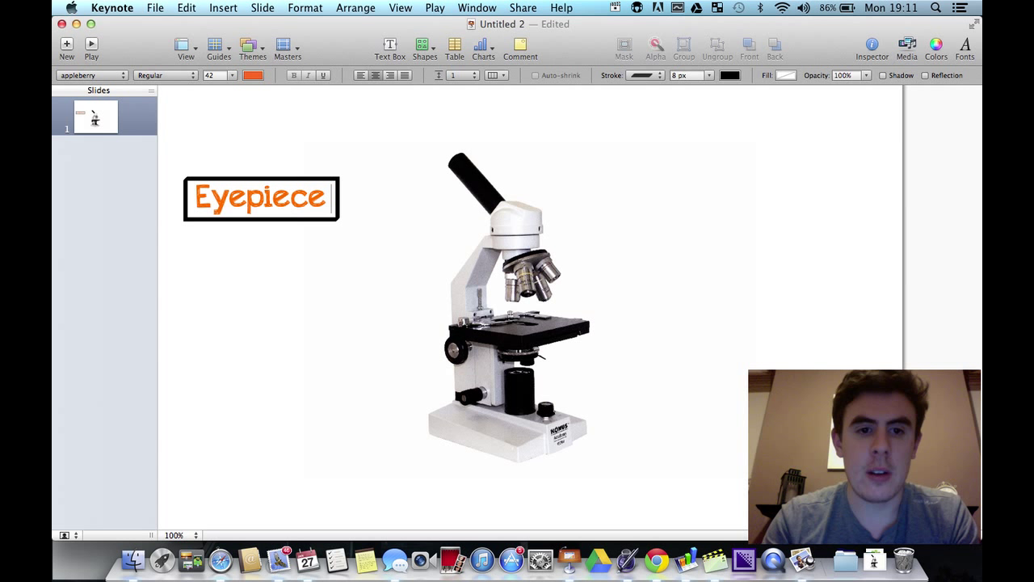
pyautogui.write('Lens')
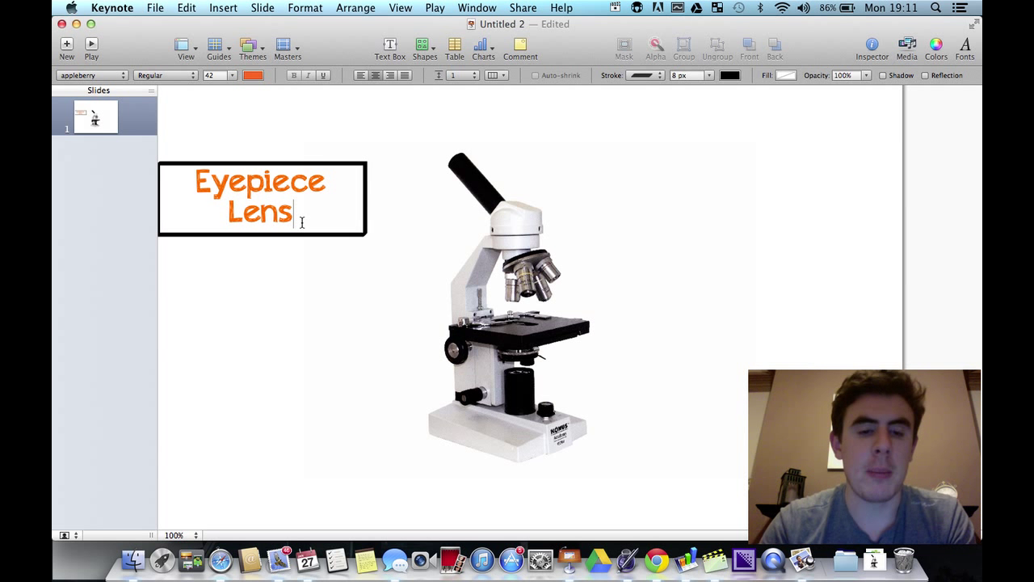
pyautogui.moveTo(302, 222); pyautogui.dragTo(198, 187)
pyautogui.click(232, 75)
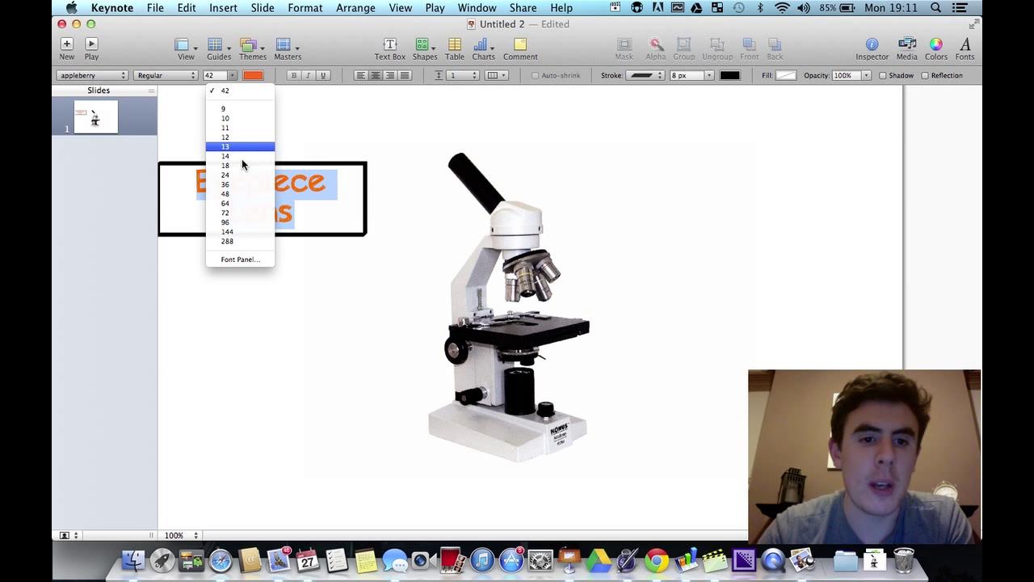
pyautogui.click(242, 184)
pyautogui.click(310, 279)
pyautogui.click(292, 197)
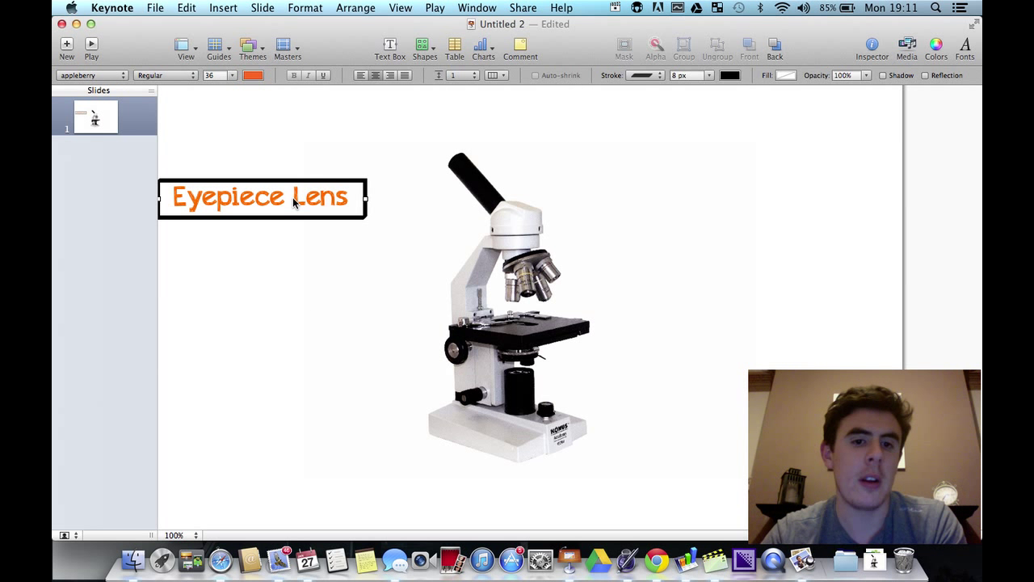
pyautogui.moveTo(292, 197); pyautogui.dragTo(307, 328)
# Step: Make a copy reading 'Objective Lens' and place it at the upper right
pyautogui.click(302, 243)
pyautogui.click(297, 180)
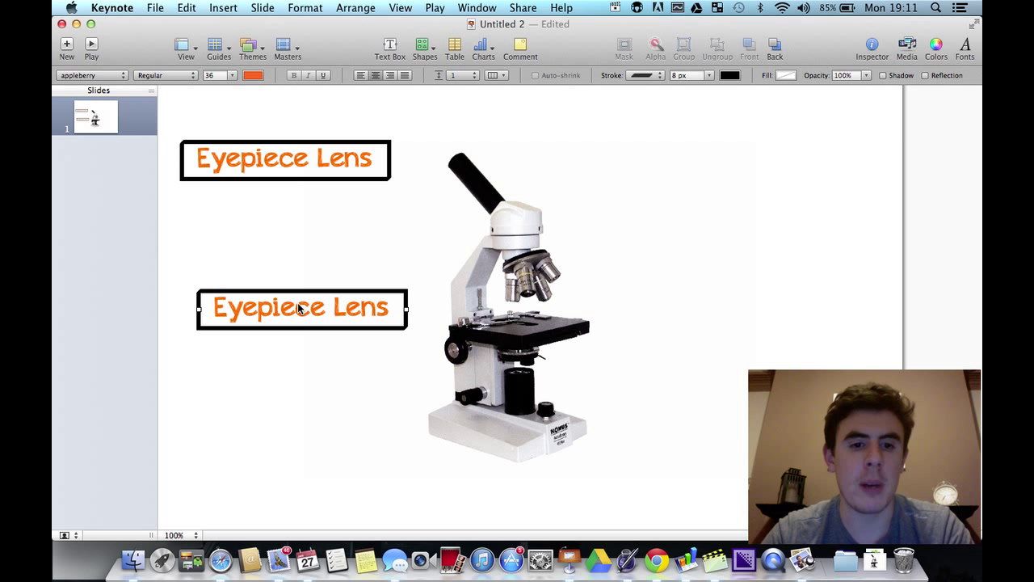
pyautogui.doubleClick(298, 304)
pyautogui.write('O')
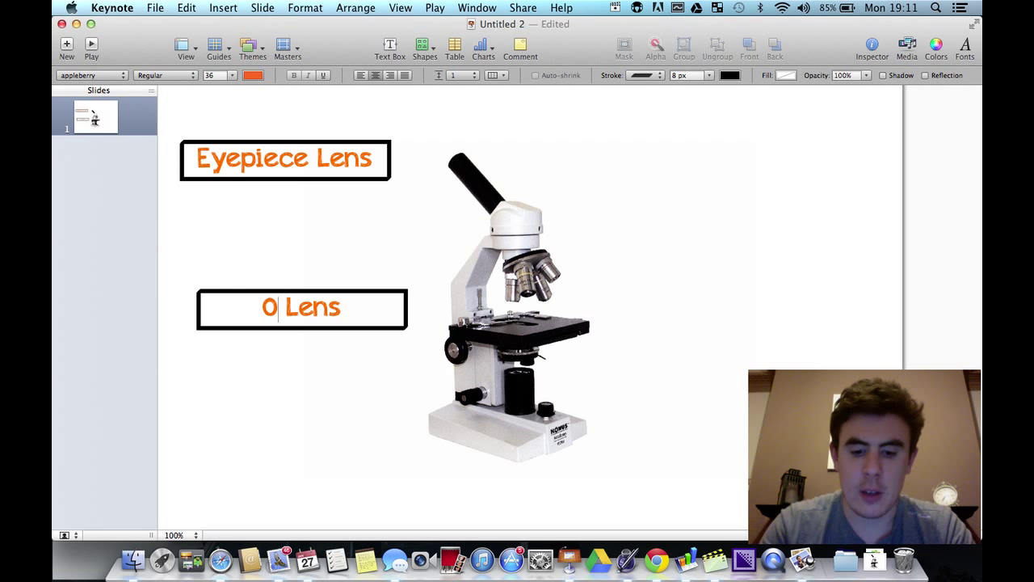
pyautogui.write('bjective')
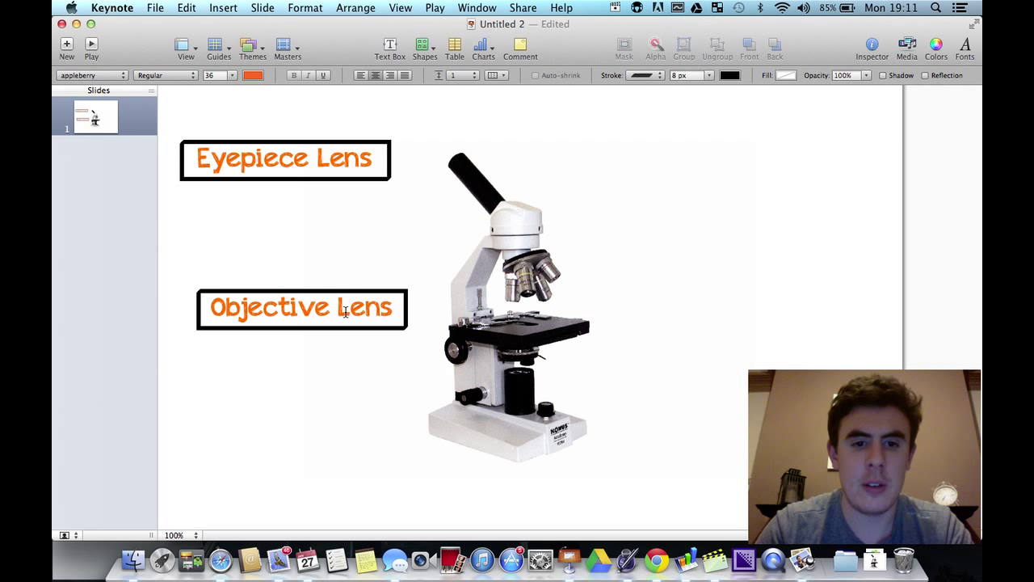
pyautogui.click(346, 272)
pyautogui.click(331, 303)
pyautogui.moveTo(331, 303); pyautogui.dragTo(745, 289)
# Step: Duplicate the Objective Lens box into a 'Stage' label and reposition it
pyautogui.click(740, 265)
pyautogui.click(732, 213)
pyautogui.press('super+d')
pyautogui.doubleClick(745, 289)
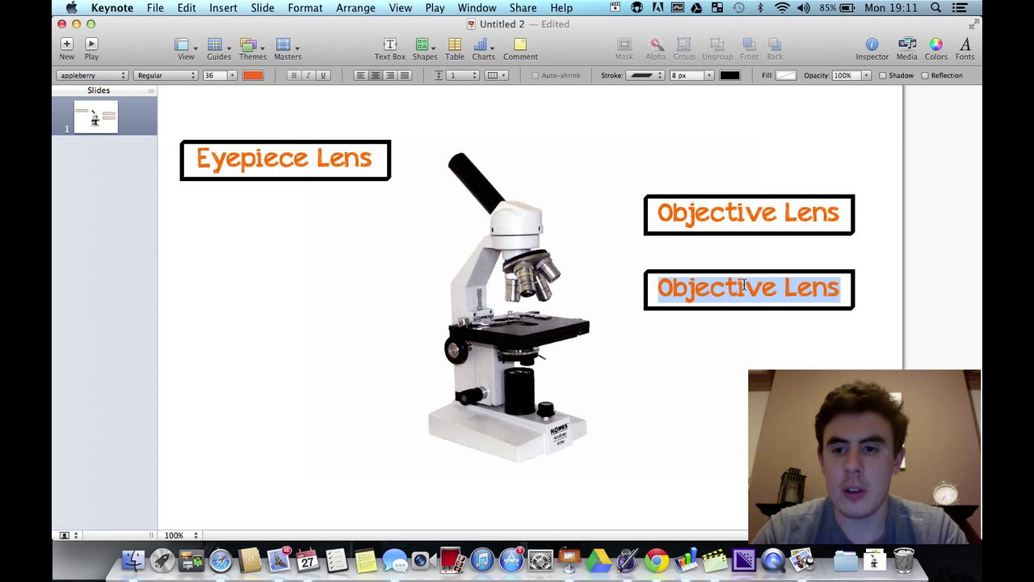
pyautogui.write('Stage')
pyautogui.click(708, 376)
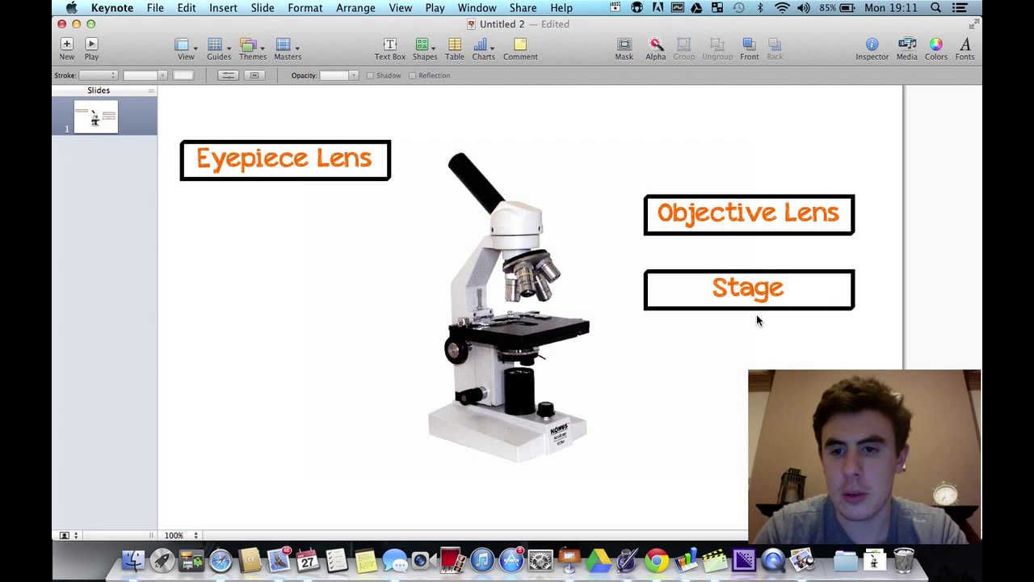
pyautogui.moveTo(778, 288); pyautogui.dragTo(324, 286)
# Step: Create 'Coarse Focus Wheel' and 'Fine Focus Wheel' labels from copies
pyautogui.doubleClick(327, 283)
pyautogui.write('Co')
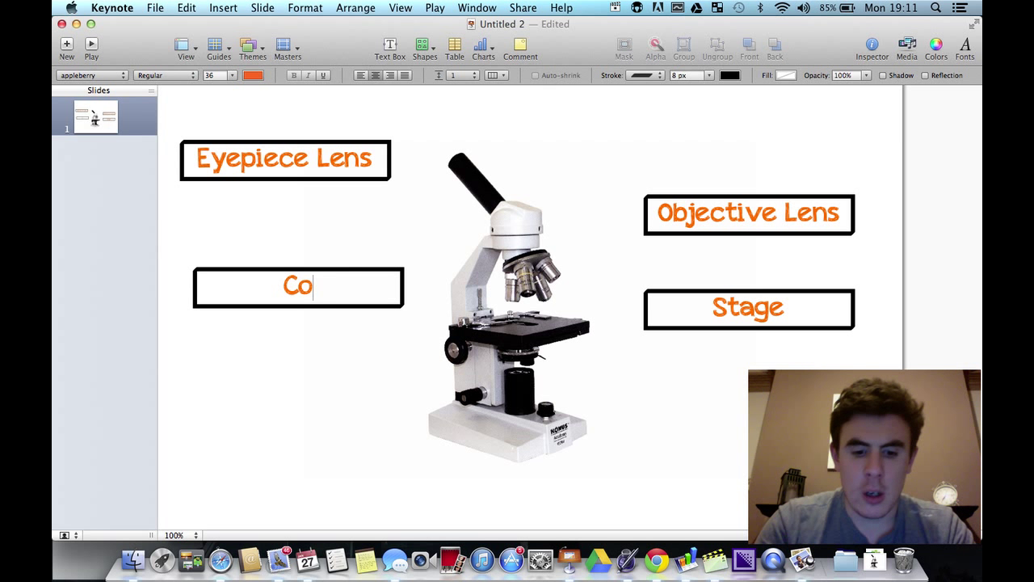
pyautogui.write('arse Focus Wheel')
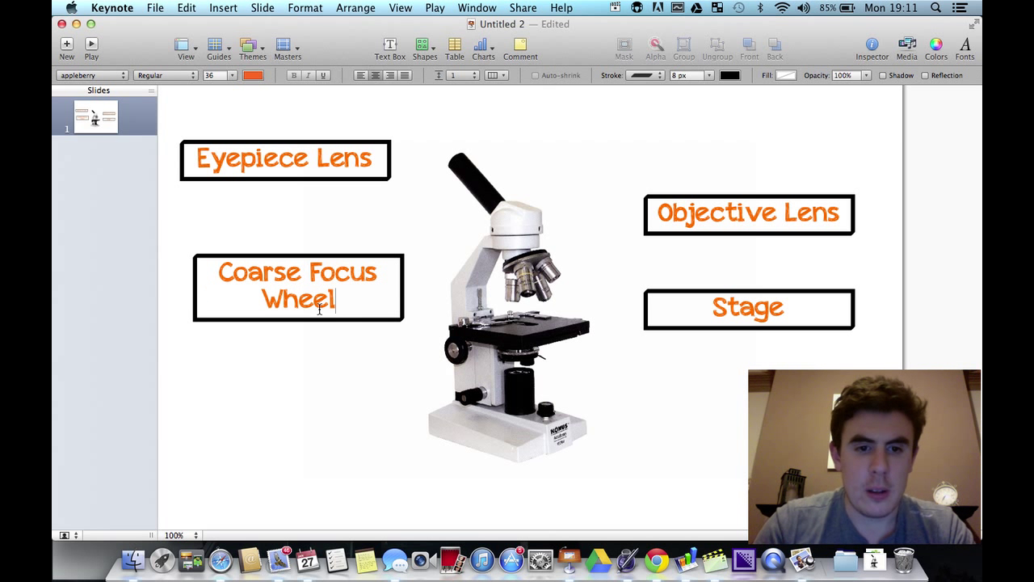
pyautogui.press('Escape')
pyautogui.moveTo(307, 302); pyautogui.dragTo(308, 429)
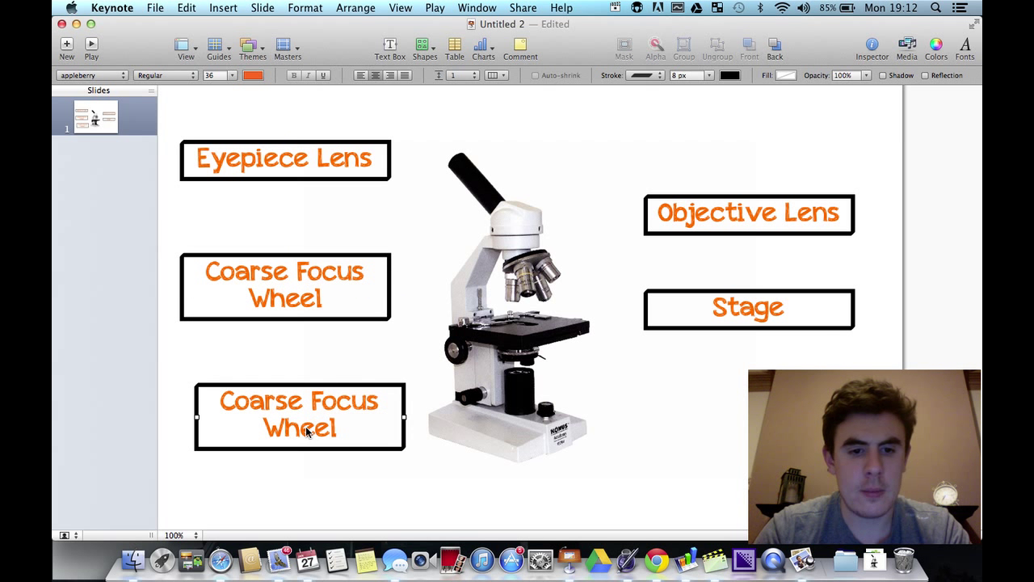
pyautogui.doubleClick(258, 402)
pyautogui.write('Fine')
pyautogui.press('Escape')
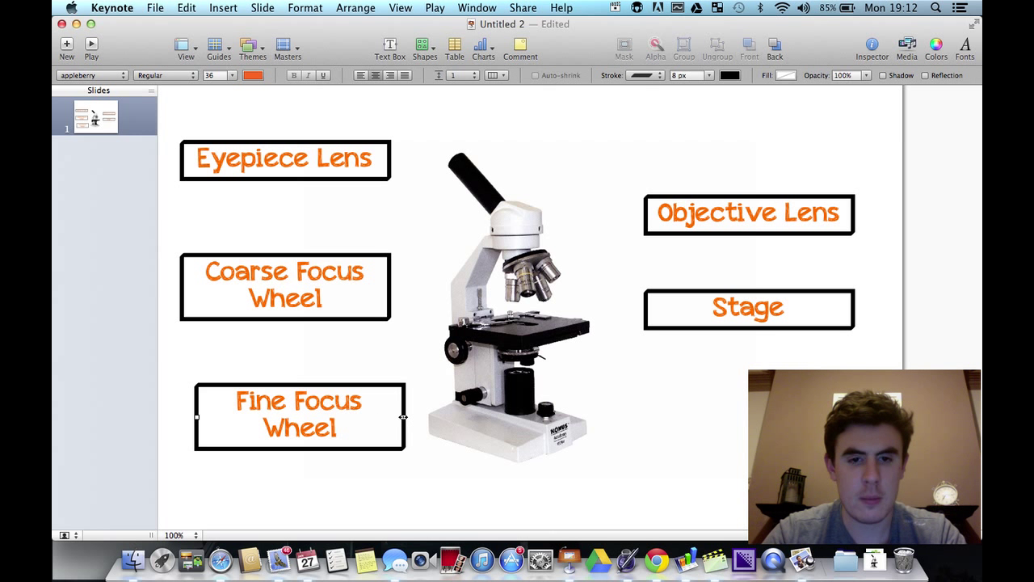
# Step: Copy the Fine Focus Wheel label, retype it 'Light Source', and place it below the microscope
pyautogui.moveTo(364, 429); pyautogui.dragTo(768, 437)
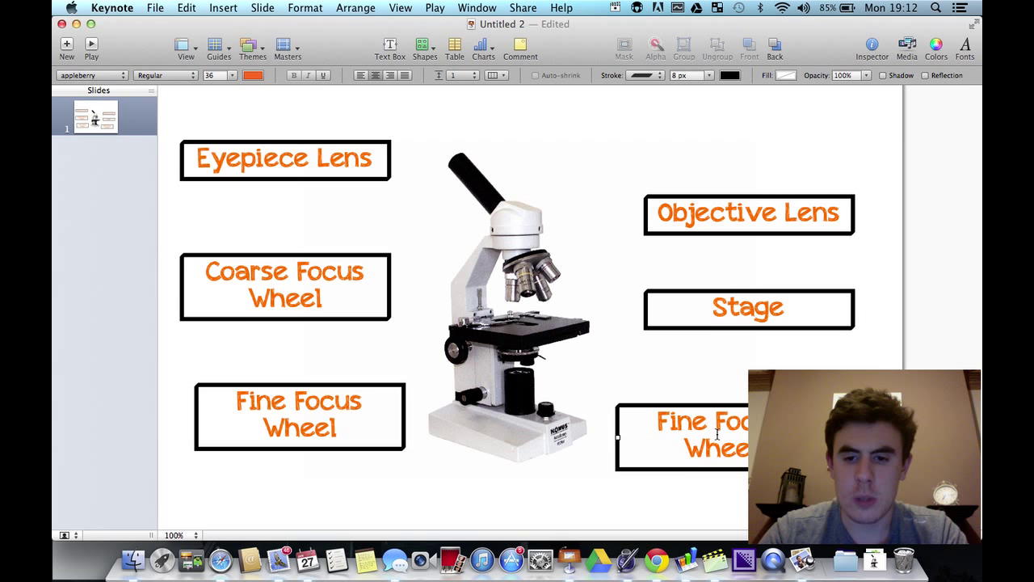
pyautogui.scroll(-2, 768, 431)
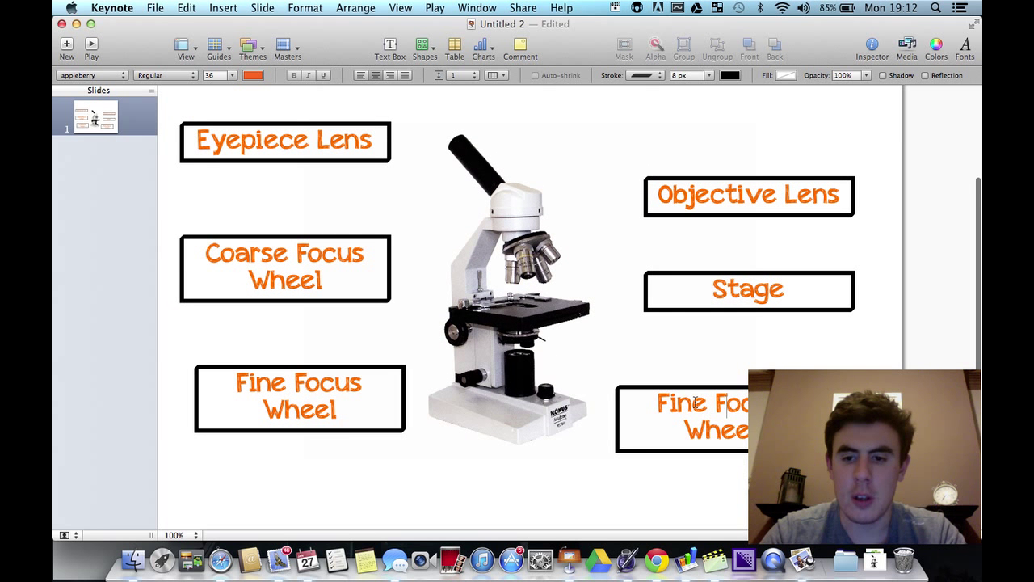
pyautogui.press('Return')
pyautogui.write('Light')
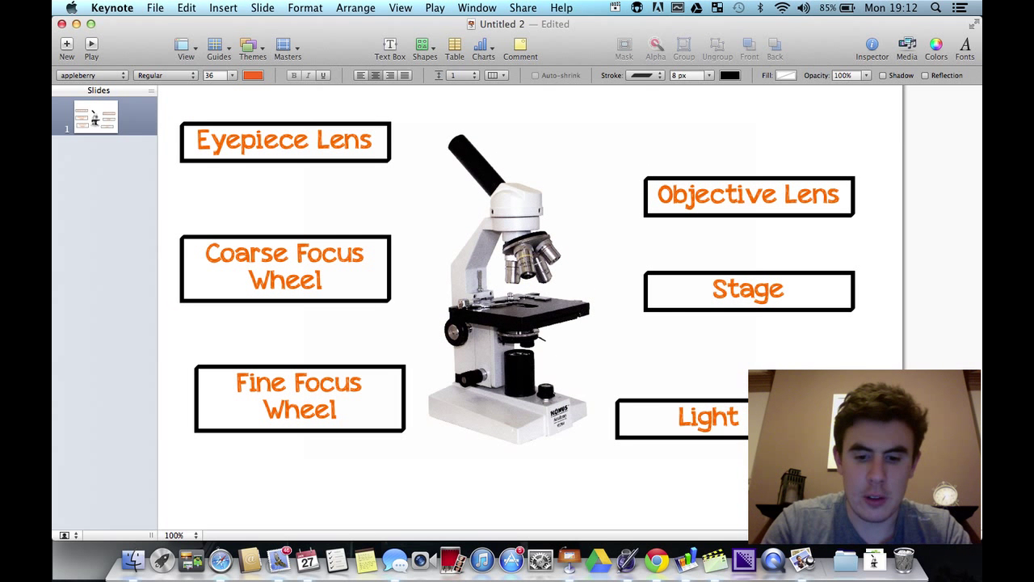
pyautogui.write(' Source')
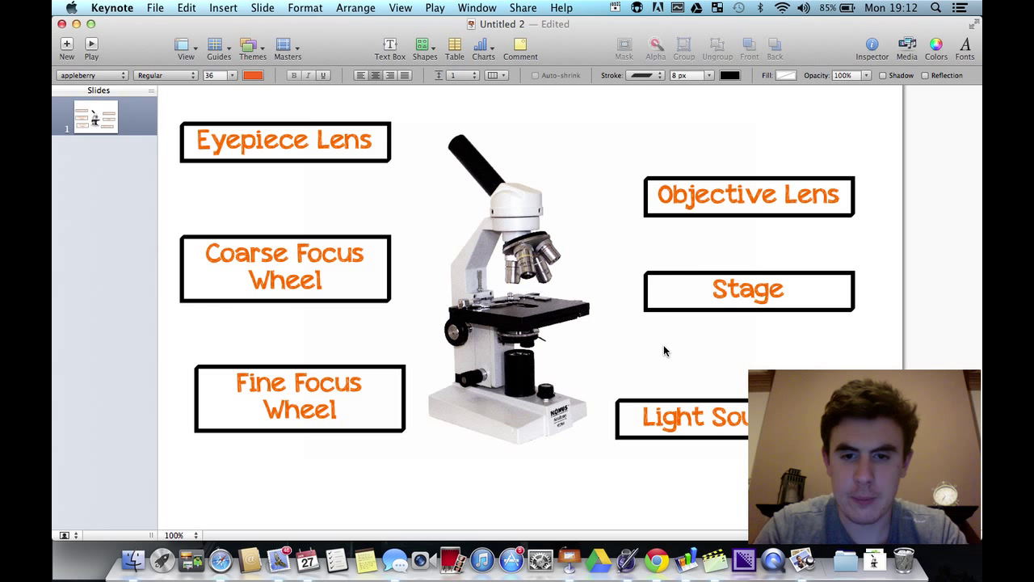
pyautogui.click(663, 351)
pyautogui.click(699, 400)
pyautogui.moveTo(699, 403); pyautogui.dragTo(598, 491)
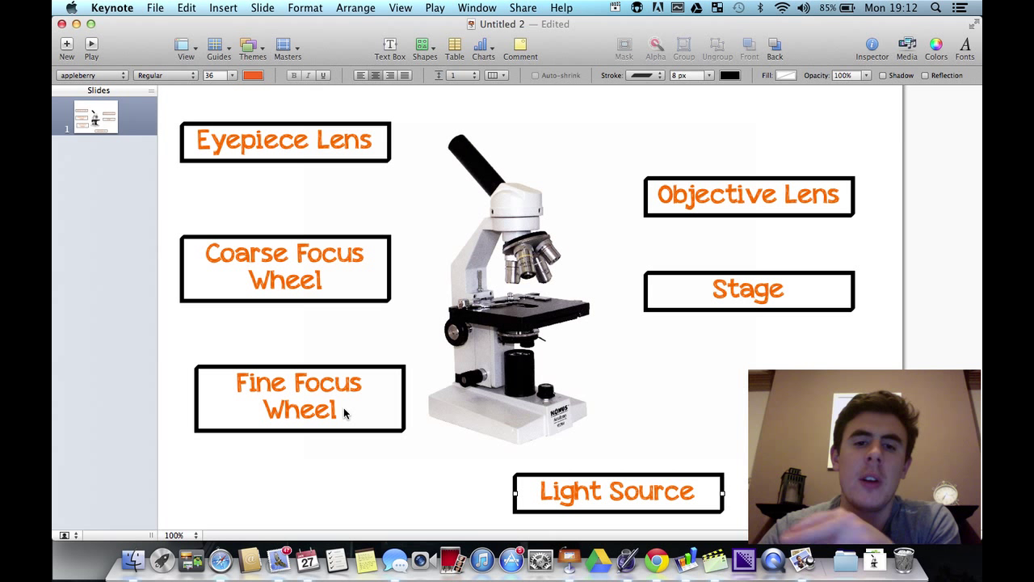
# Step: Insert an arrow line with a 6 px orange stroke
pyautogui.click(424, 48)
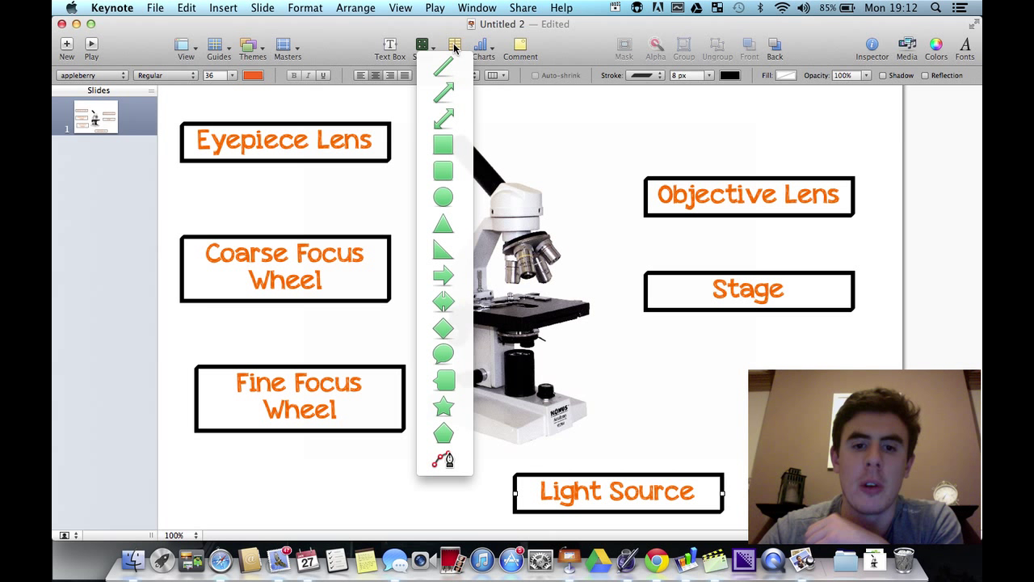
pyautogui.click(443, 64)
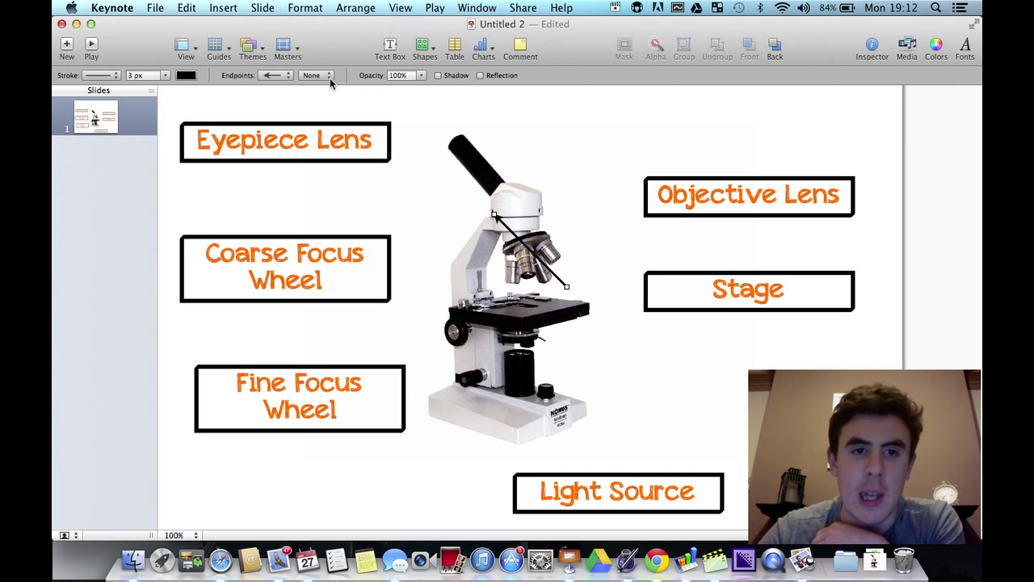
pyautogui.click(158, 75)
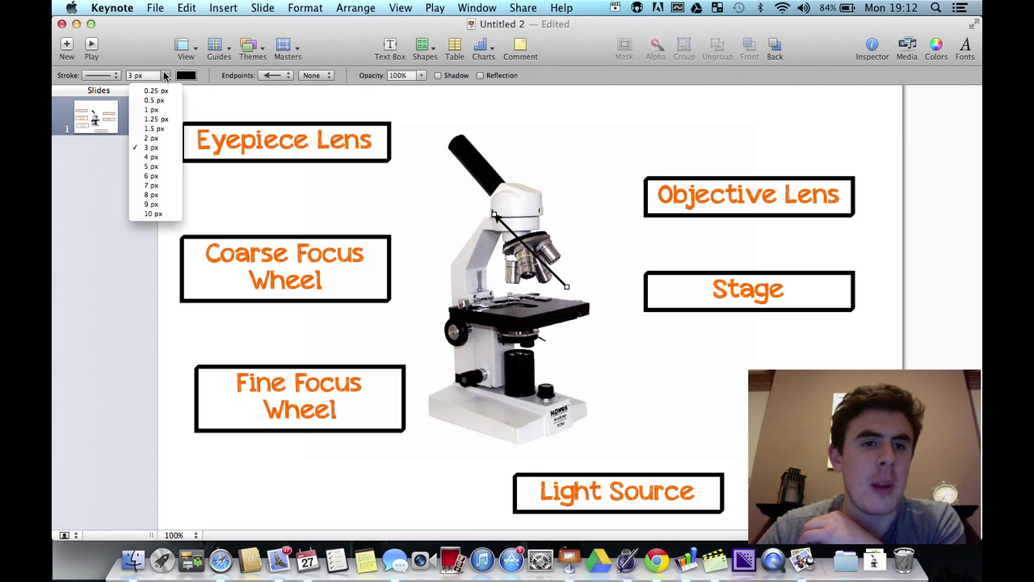
pyautogui.click(178, 184)
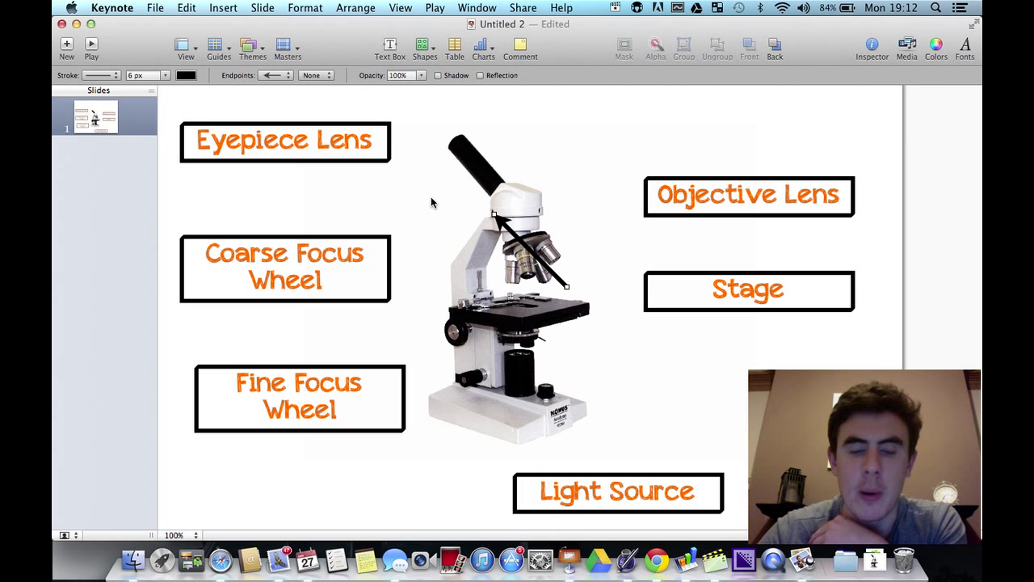
pyautogui.click(186, 75)
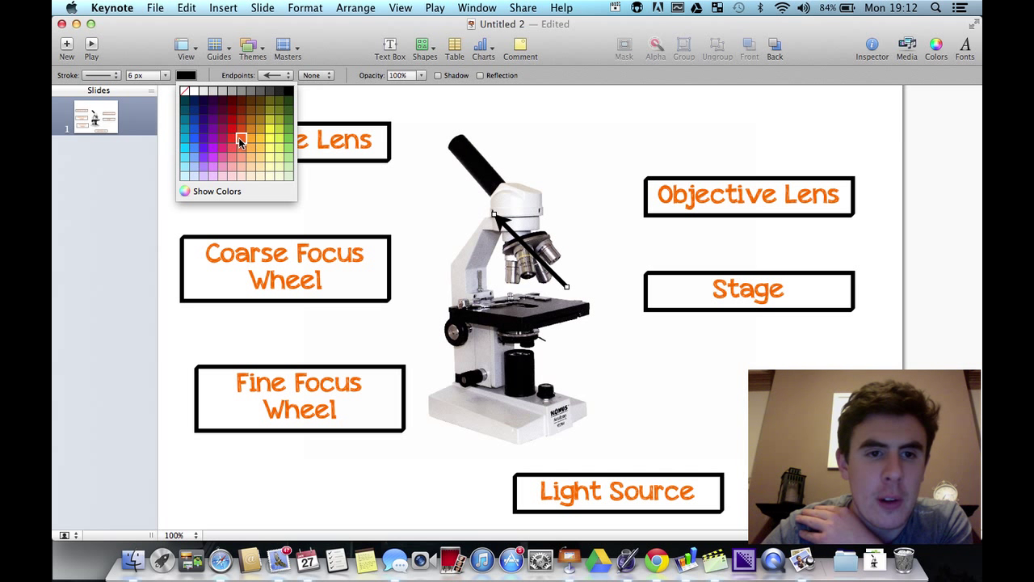
pyautogui.click(239, 137)
# Step: Aim the arrow from the Stage label at the microscope's stage
pyautogui.moveTo(532, 257); pyautogui.dragTo(611, 261)
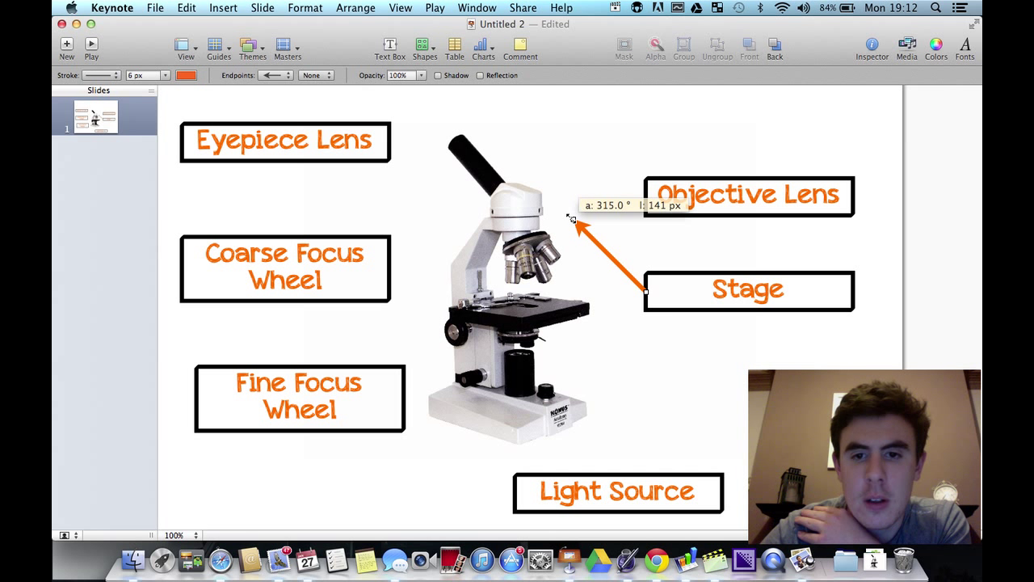
pyautogui.moveTo(571, 219); pyautogui.dragTo(576, 304)
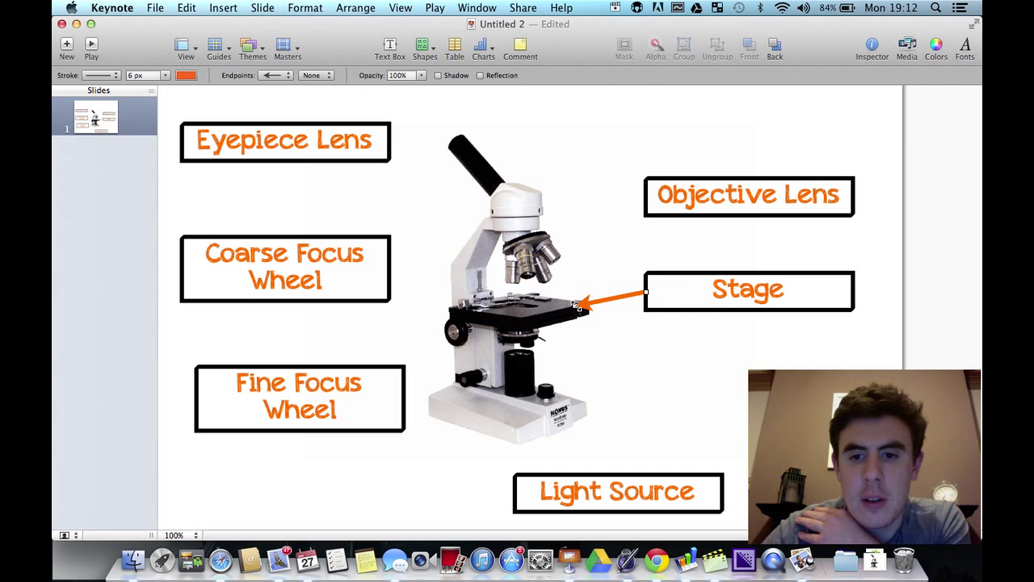
pyautogui.click(600, 327)
pyautogui.click(588, 304)
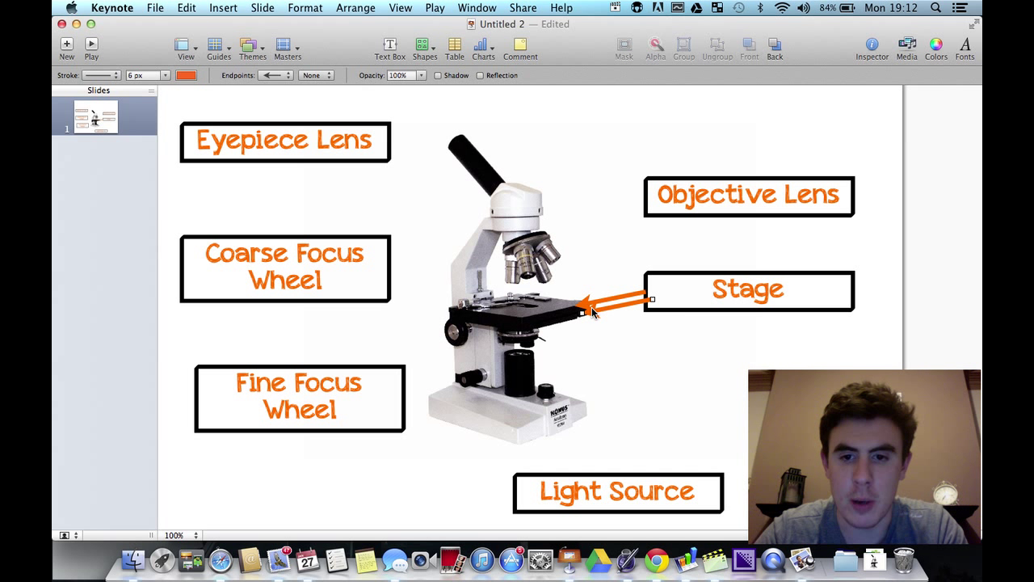
# Step: Copy the arrow for the Light Source and Fine Focus Wheel labels
pyautogui.moveTo(592, 313); pyautogui.dragTo(534, 472)
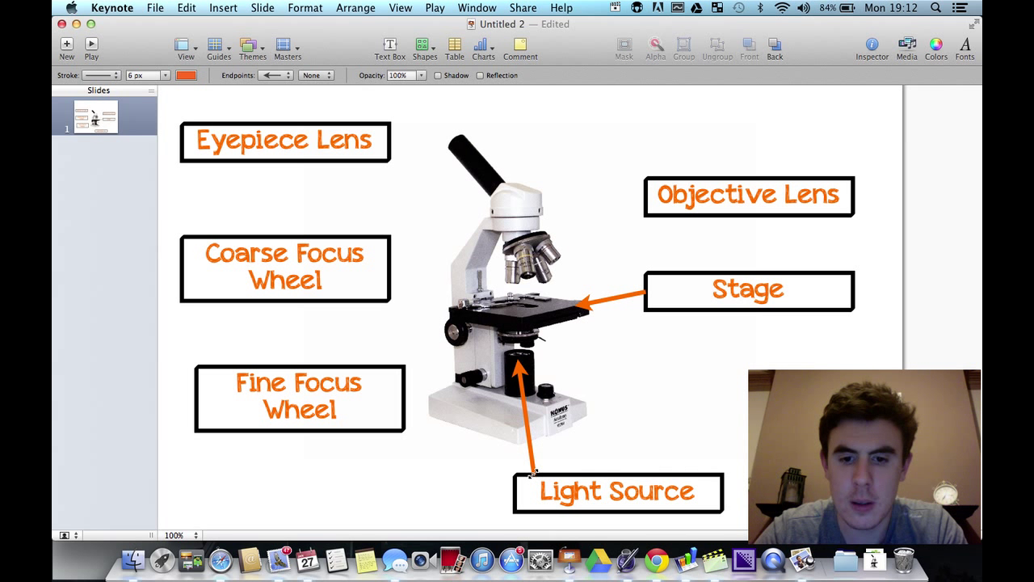
pyautogui.click(588, 459)
pyautogui.click(521, 388)
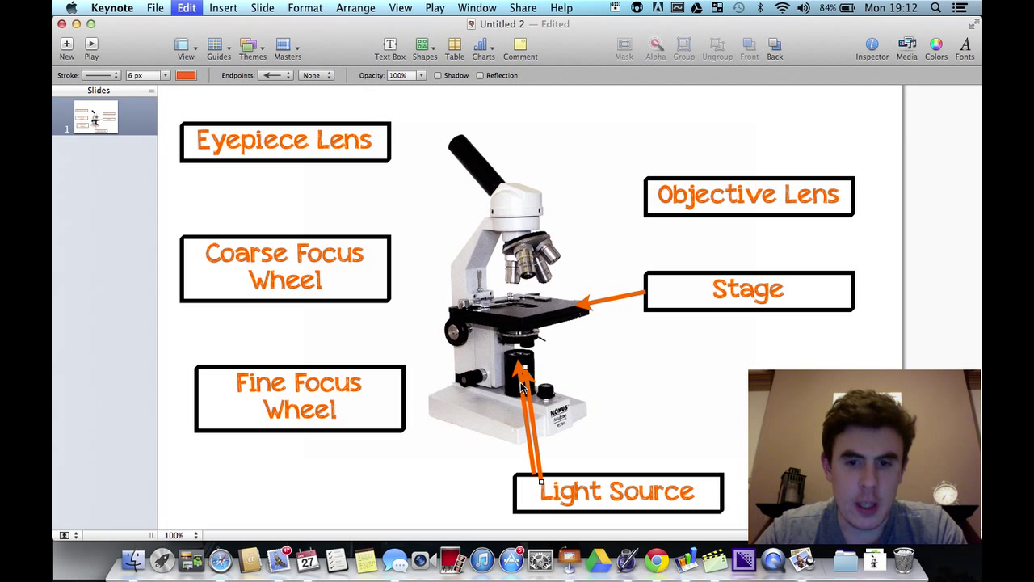
pyautogui.moveTo(526, 389); pyautogui.dragTo(468, 401)
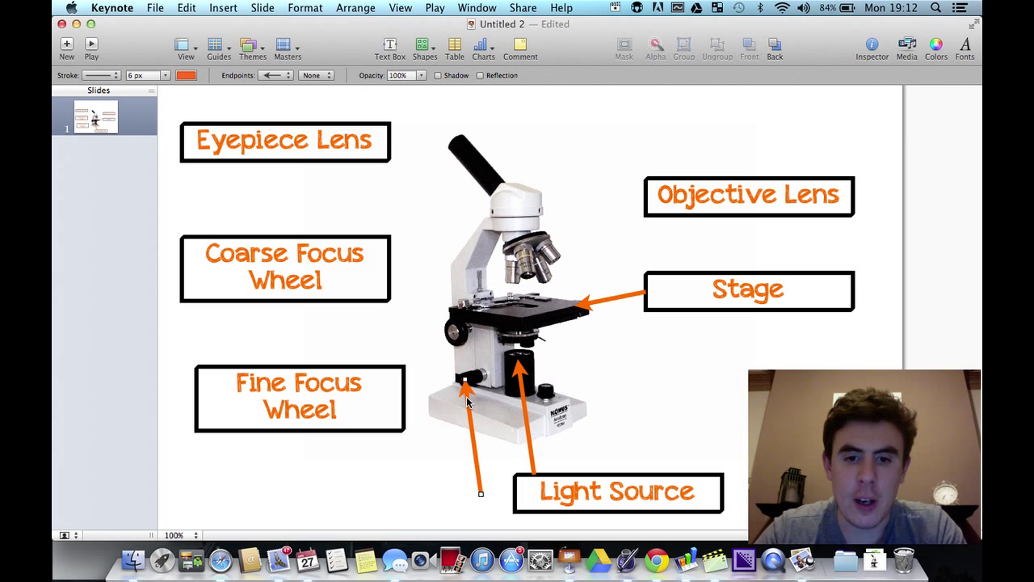
pyautogui.moveTo(482, 493)
pyautogui.mouseDown()
pyautogui.moveTo(429, 393)
pyautogui.moveTo(403, 390)
pyautogui.moveTo(454, 390)
pyautogui.moveTo(438, 337)
pyautogui.moveTo(390, 283)
pyautogui.mouseUp()
# Step: Duplicate arrows for the Eyepiece Lens and Objective Lens labels, aiming each at its part
pyautogui.press('super+d')
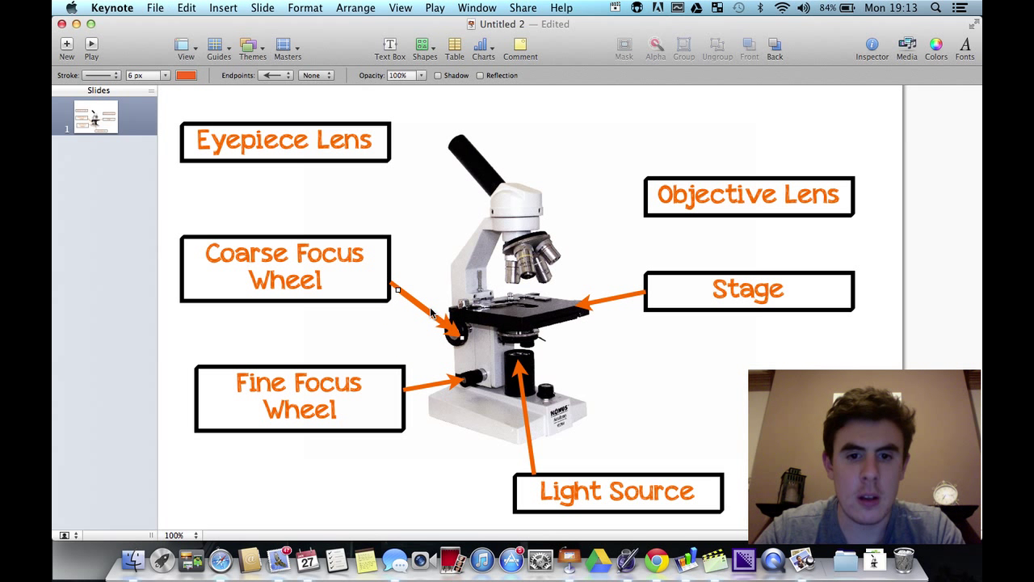
pyautogui.moveTo(457, 332); pyautogui.dragTo(454, 154)
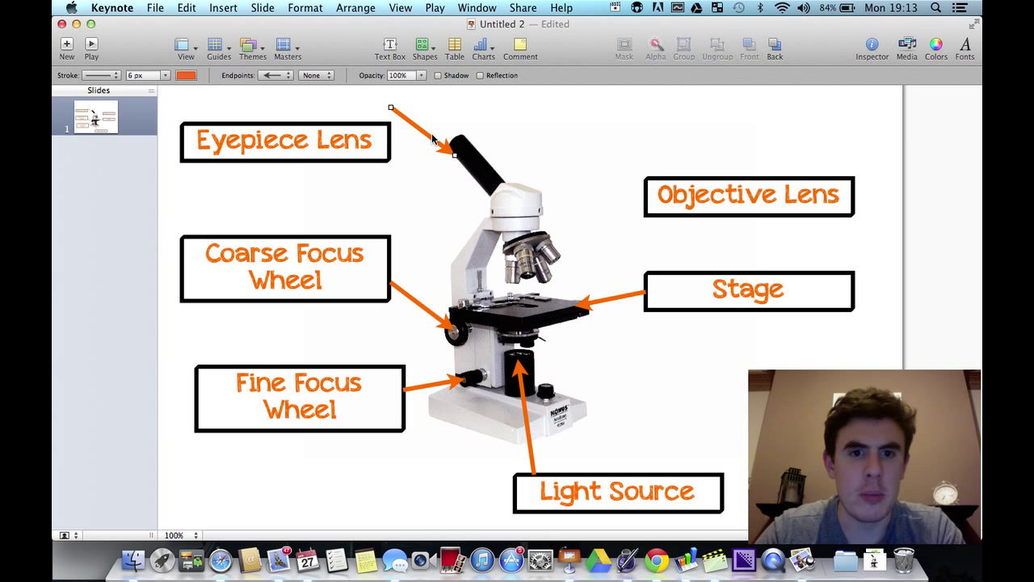
pyautogui.moveTo(393, 109); pyautogui.dragTo(387, 143)
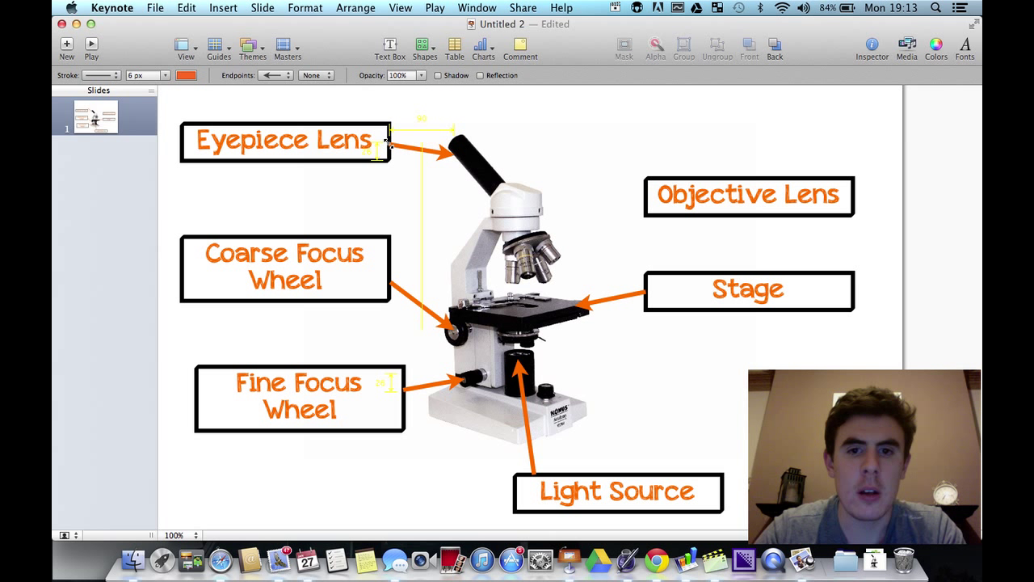
pyautogui.press('super+d')
pyautogui.moveTo(450, 165); pyautogui.dragTo(644, 203)
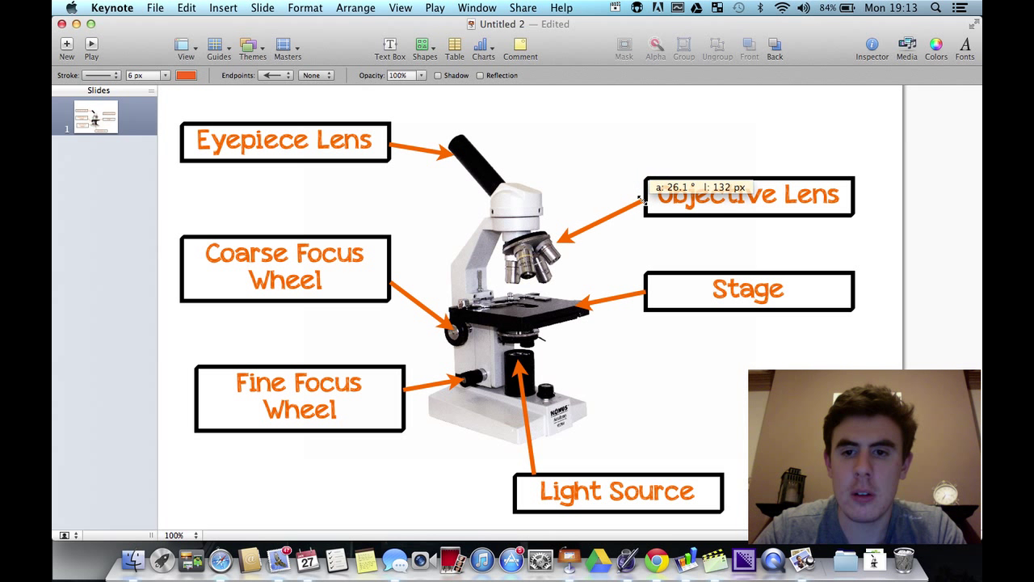
pyautogui.moveTo(557, 246); pyautogui.dragTo(555, 241)
pyautogui.click(598, 276)
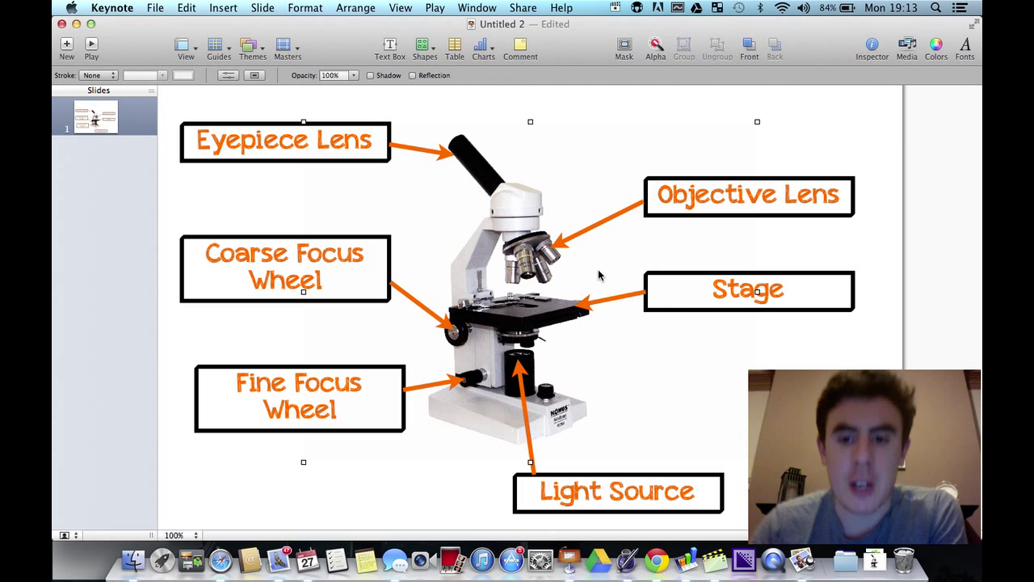
# Step: Delete the microscope photo, then select all the remaining labels and arrows
pyautogui.moveTo(787, 404); pyautogui.dragTo(942, 237)
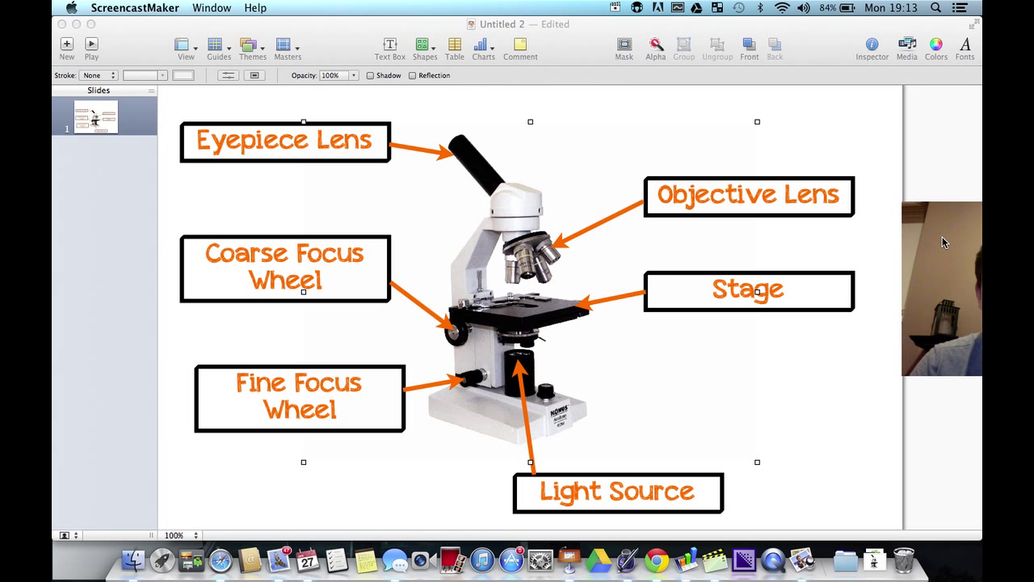
pyautogui.click(882, 234)
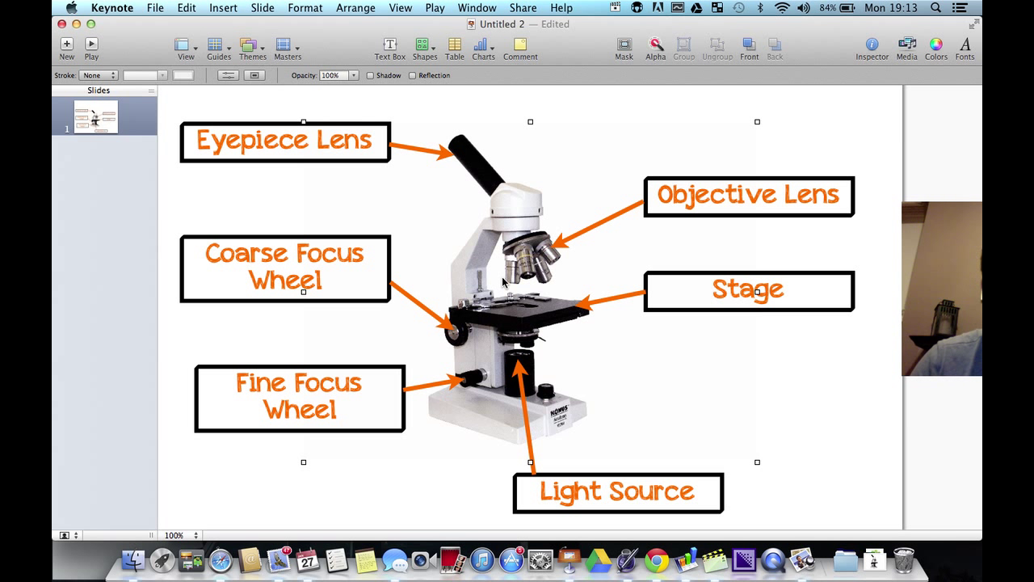
pyautogui.press('Delete')
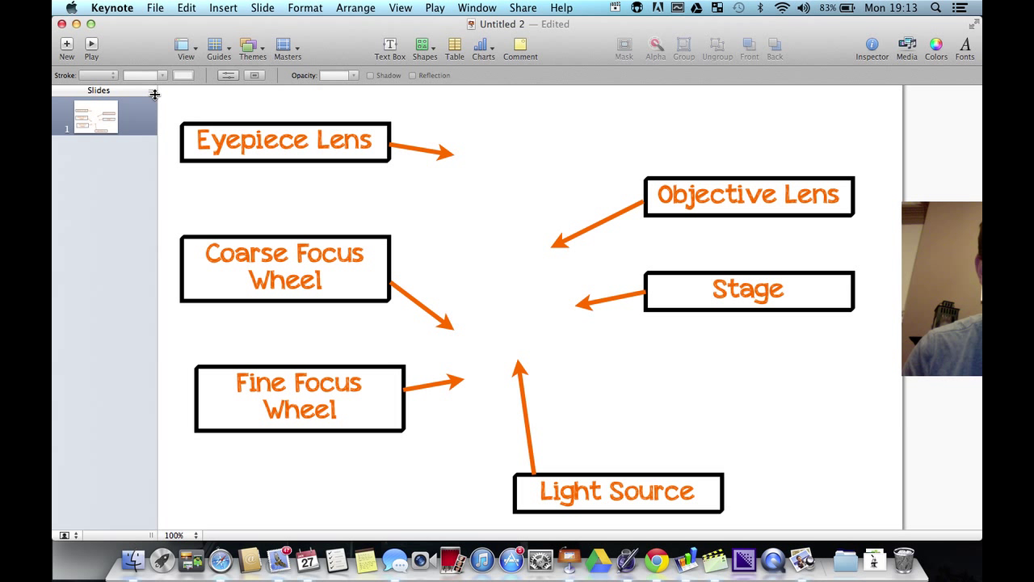
pyautogui.moveTo(168, 94); pyautogui.dragTo(875, 522)
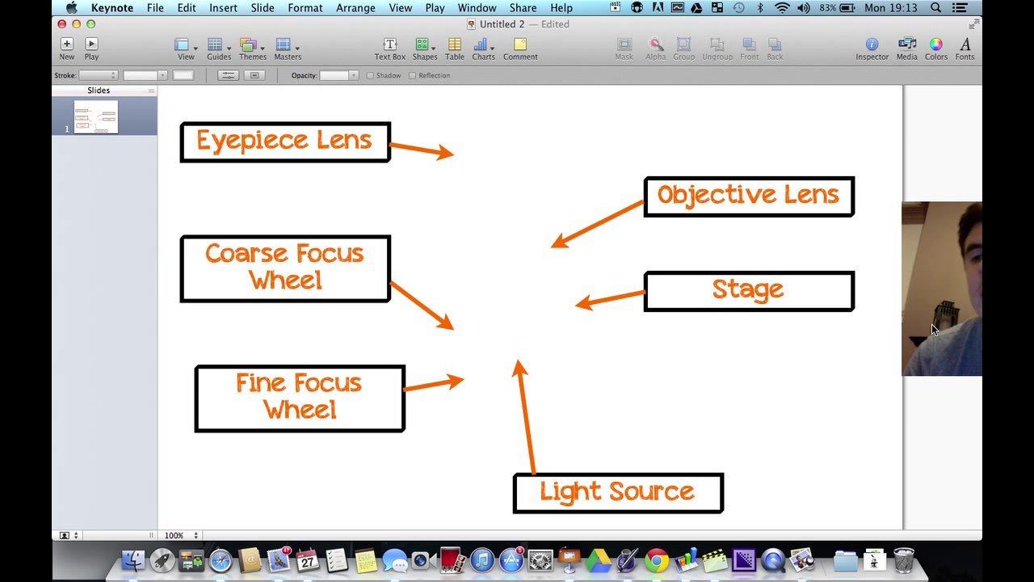
pyautogui.moveTo(932, 329); pyautogui.dragTo(773, 484)
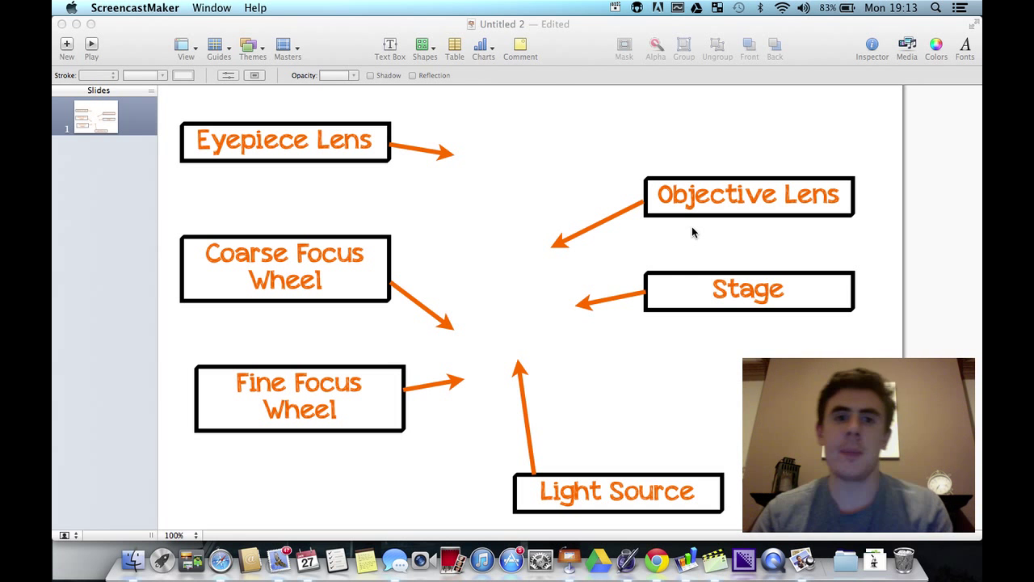
pyautogui.click(135, 40)
# Step: Copy the downloaded microscope JPG from the Downloads stack onto the desktop
pyautogui.click(77, 25)
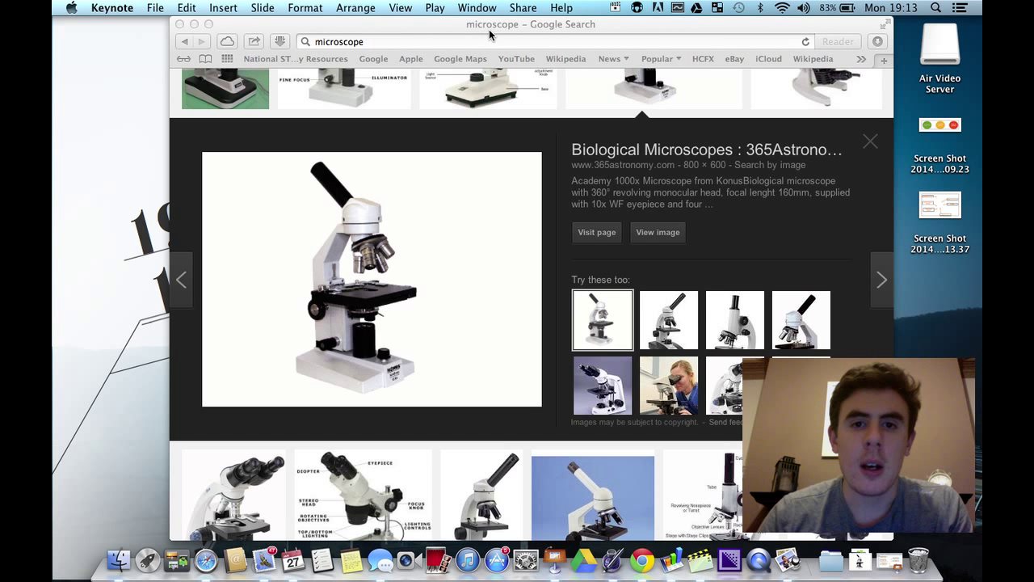
pyautogui.click(859, 549)
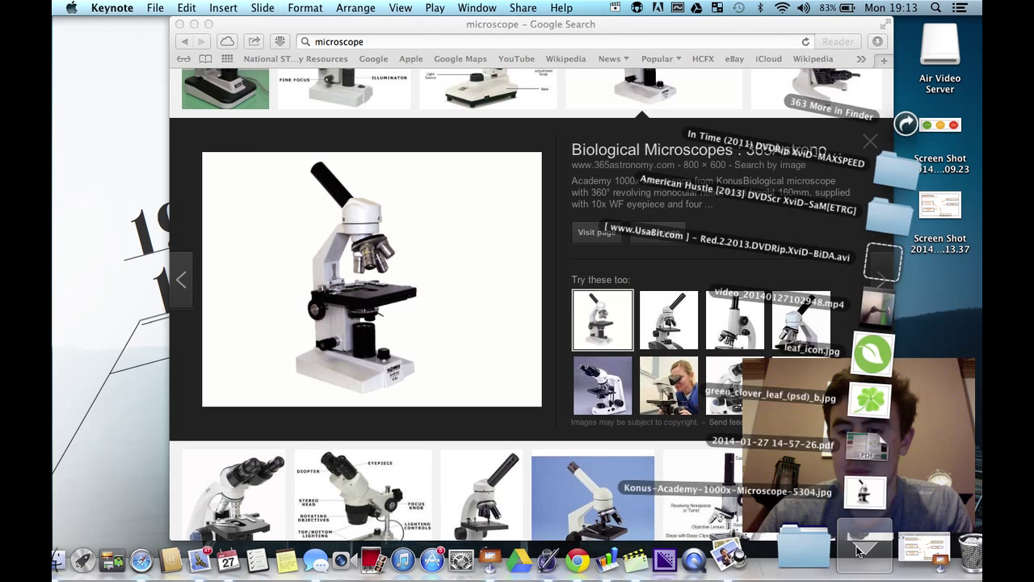
pyautogui.moveTo(865, 492); pyautogui.dragTo(939, 125)
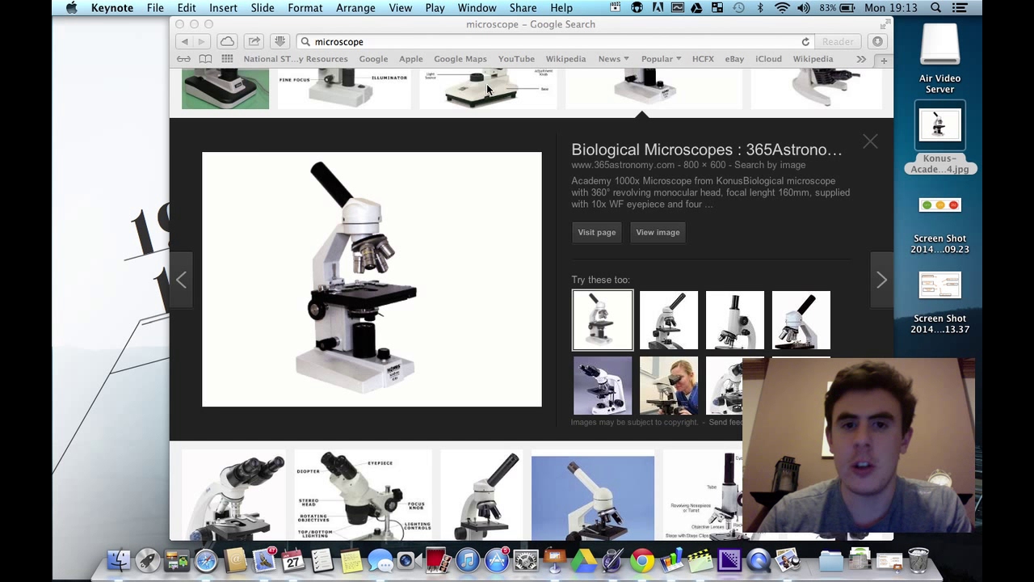
pyautogui.click(452, 46)
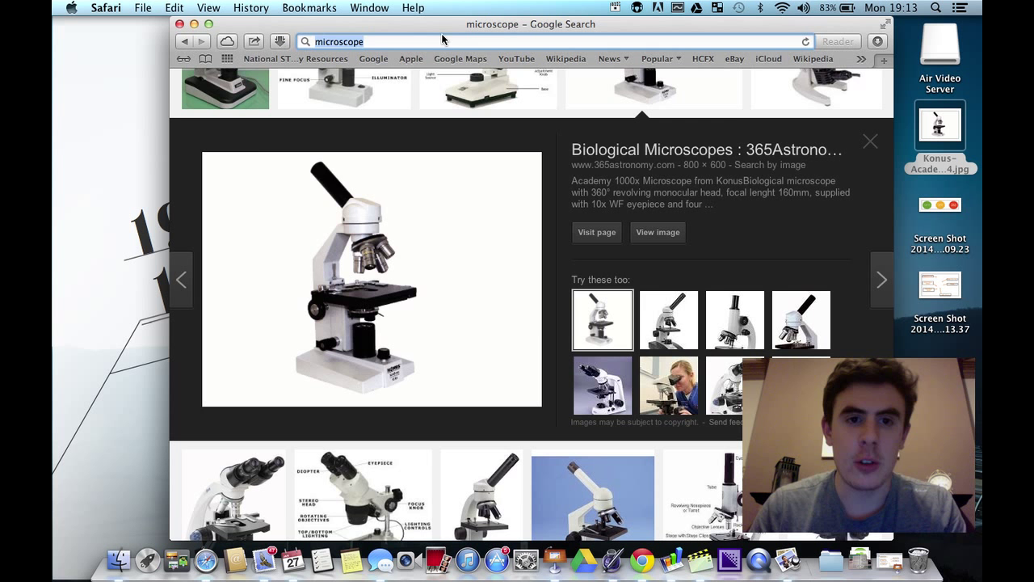
pyautogui.write('www.cl')
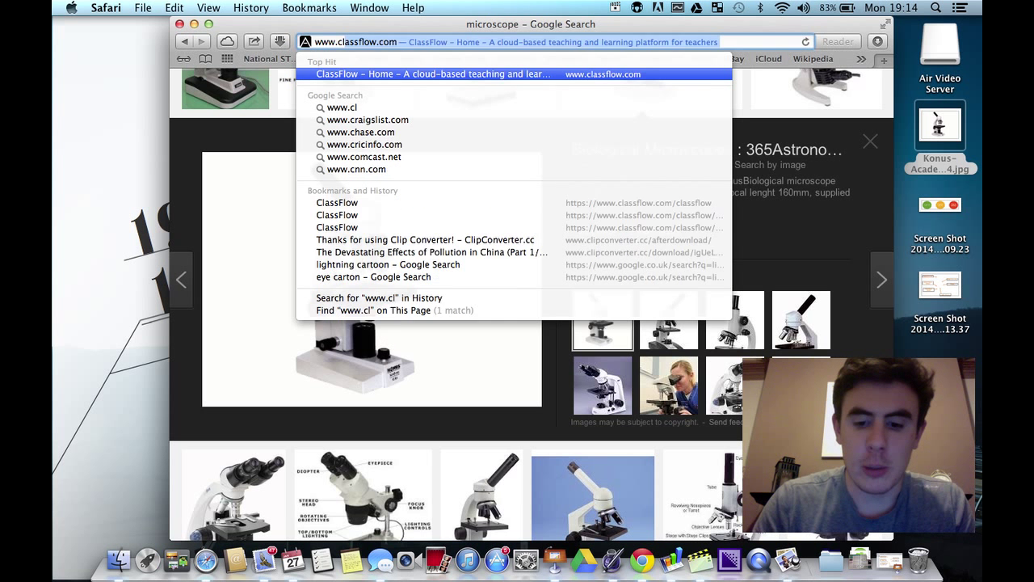
pyautogui.write('ippin')
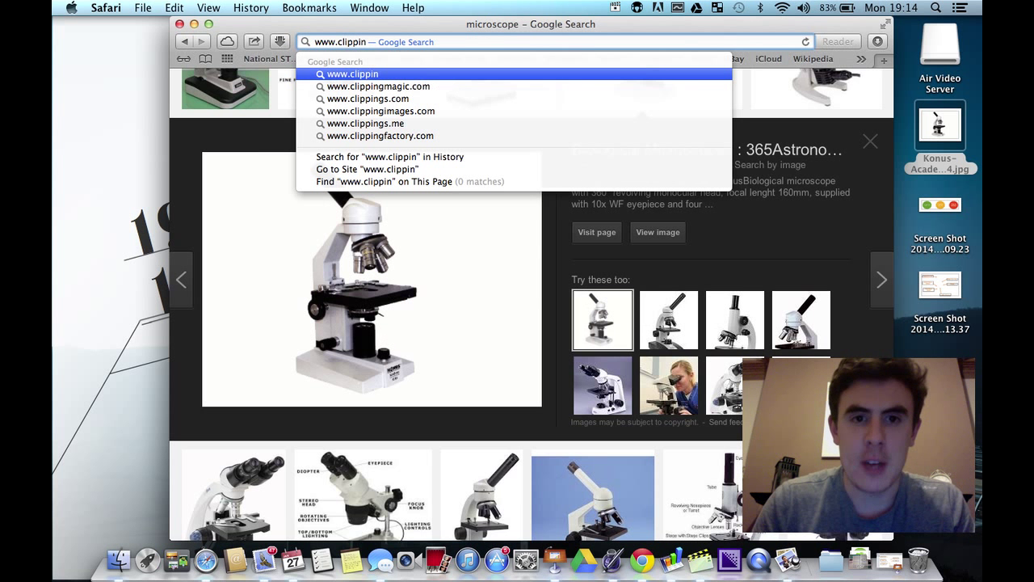
pyautogui.press('Down')
pyautogui.press('Return')
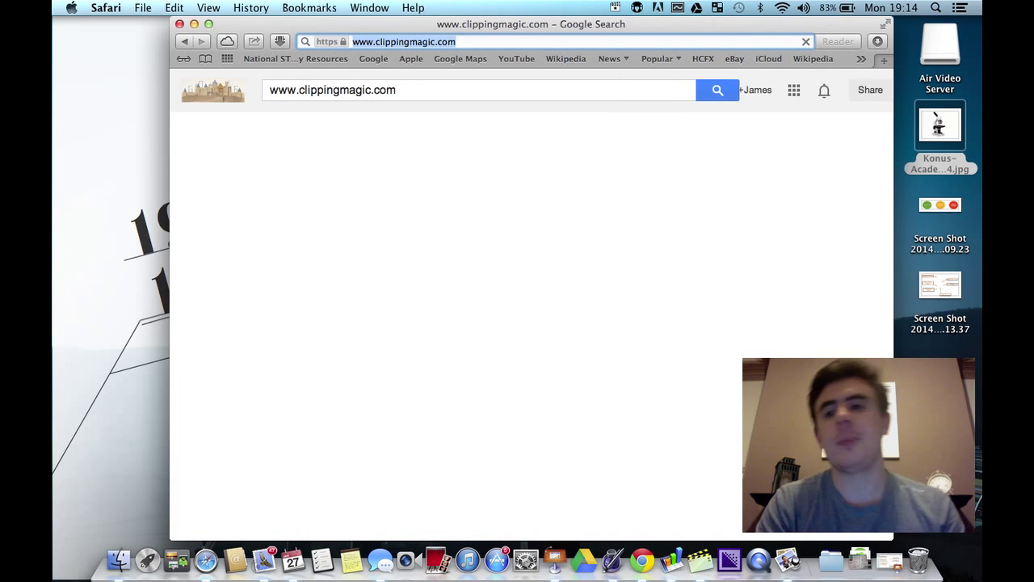
# Step: Open the Clipping Magic site and upload the labelled diagram screenshot
pyautogui.click(348, 201)
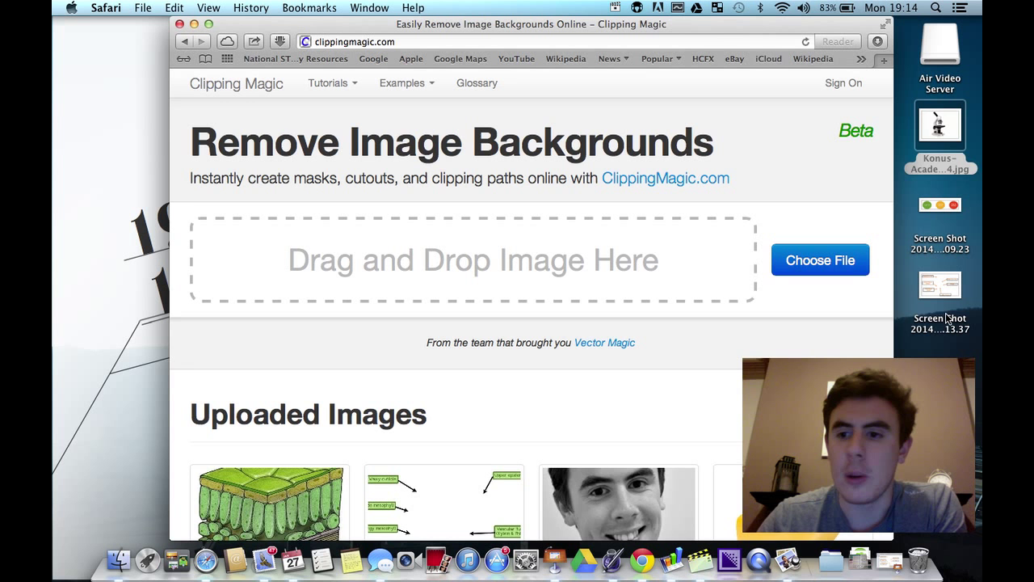
pyautogui.moveTo(951, 292); pyautogui.dragTo(664, 260)
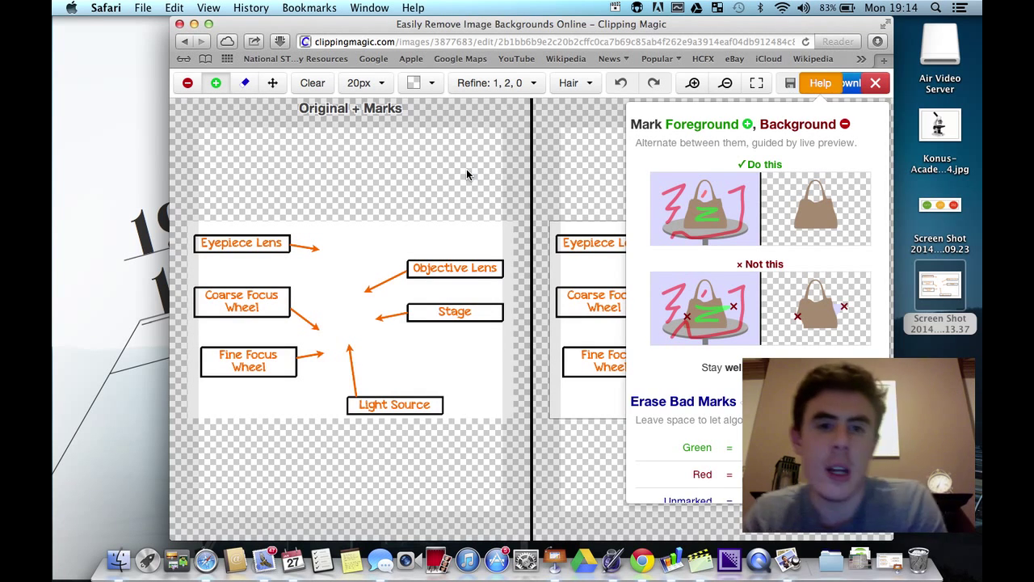
pyautogui.click(217, 84)
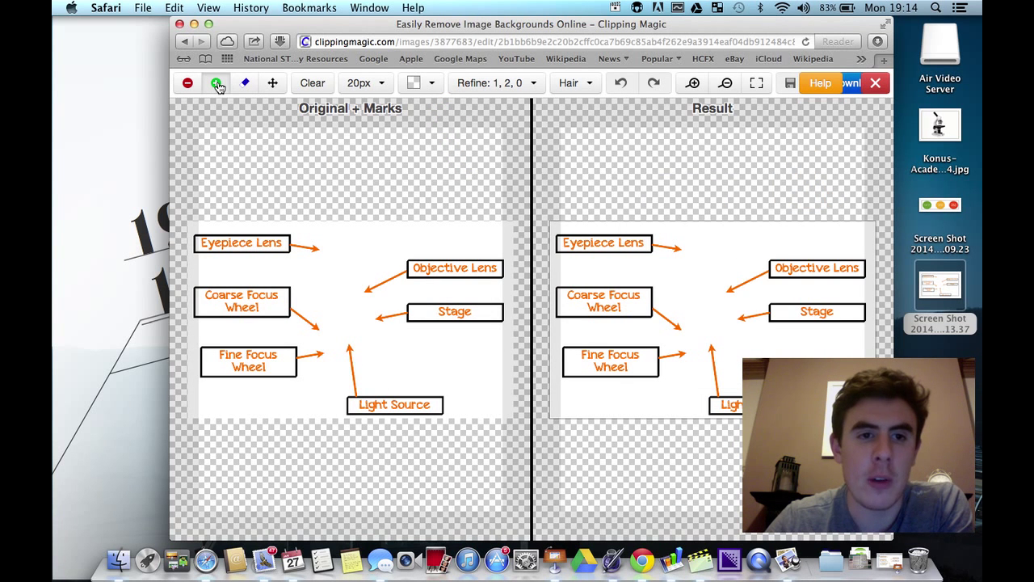
# Step: Mark all six labels as keep and the blank white area as background
pyautogui.click(238, 246)
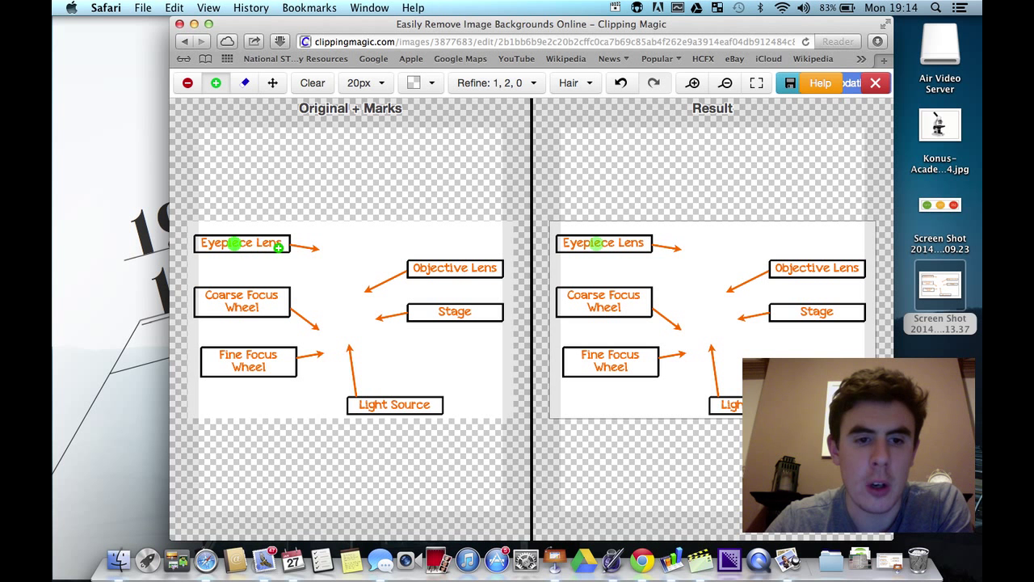
pyautogui.click(188, 83)
pyautogui.click(366, 250)
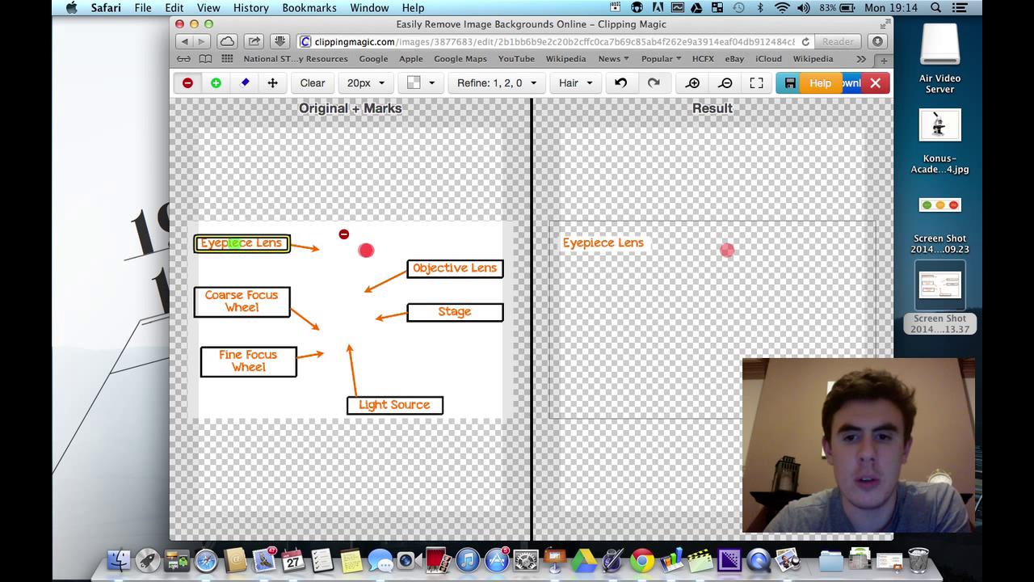
pyautogui.click(216, 83)
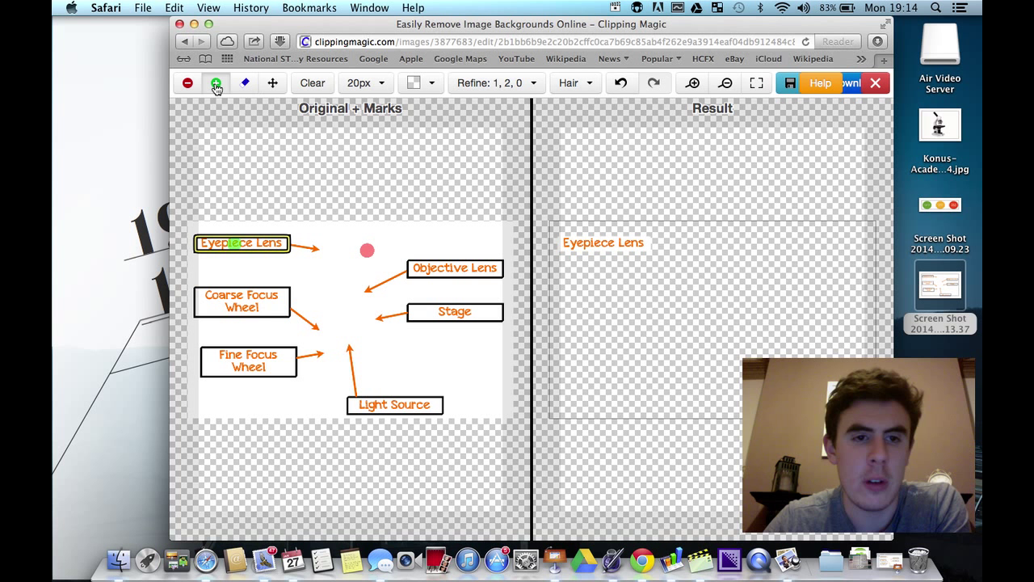
pyautogui.click(267, 303)
pyautogui.click(266, 362)
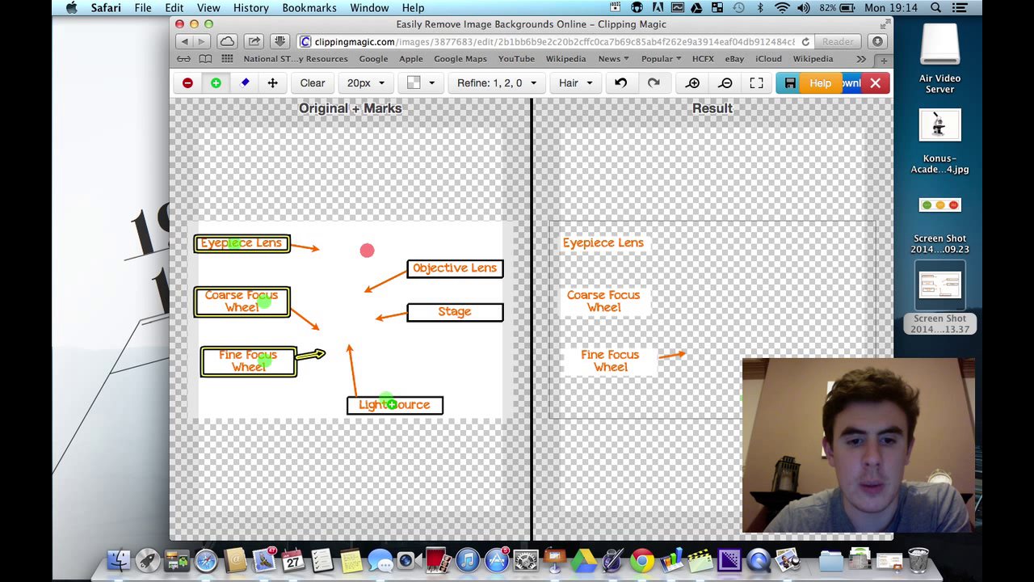
pyautogui.click(389, 403)
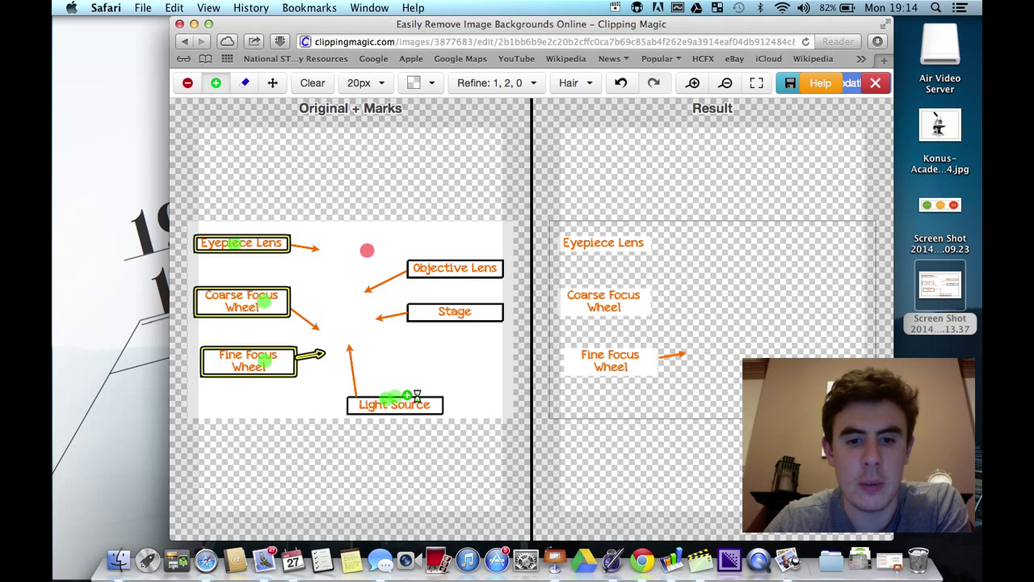
pyautogui.click(444, 312)
pyautogui.click(457, 272)
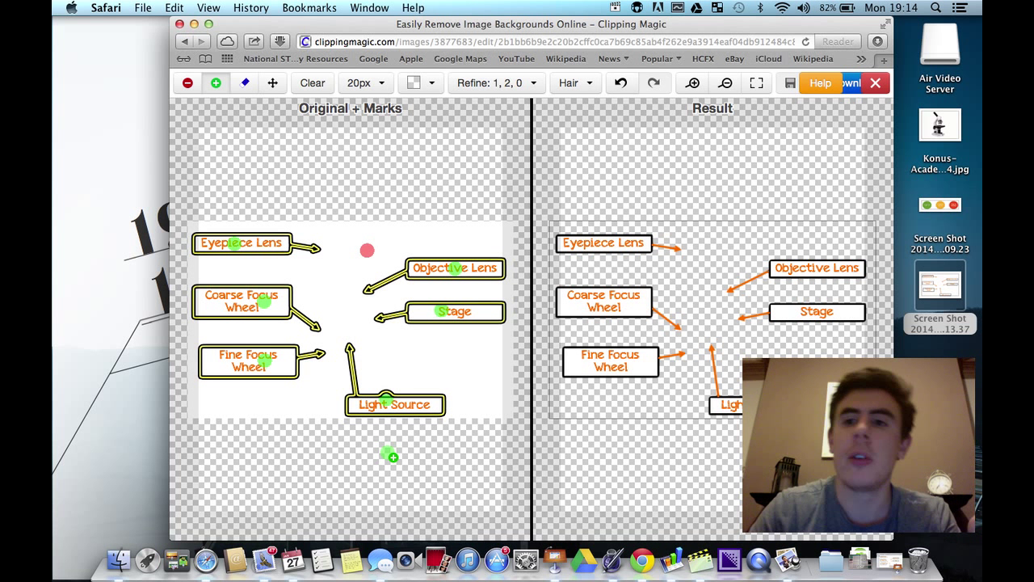
# Step: Download the cut-out result as clipped_rev_1 PNG, then close the preview and download window
pyautogui.click(850, 89)
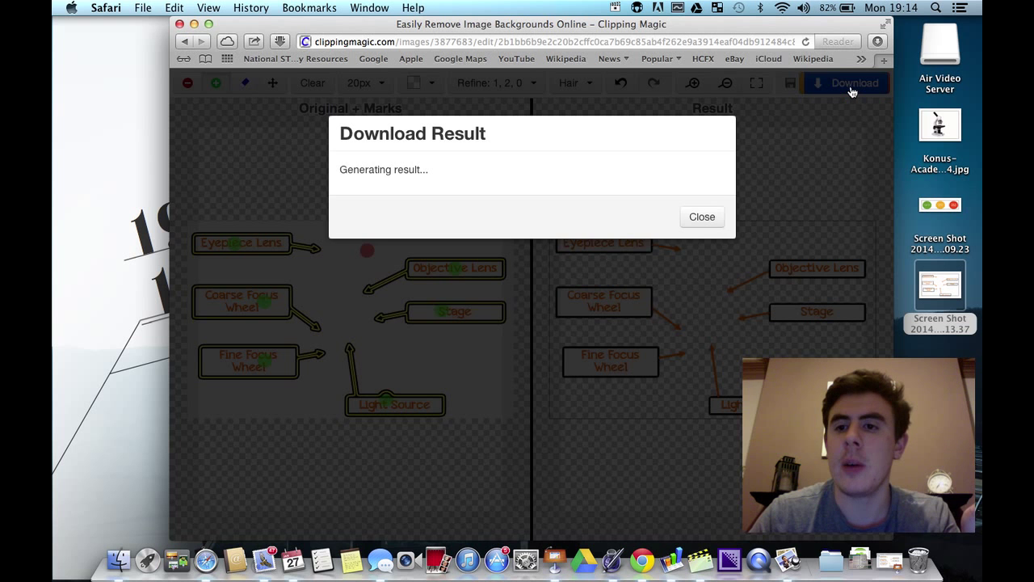
pyautogui.click(462, 199)
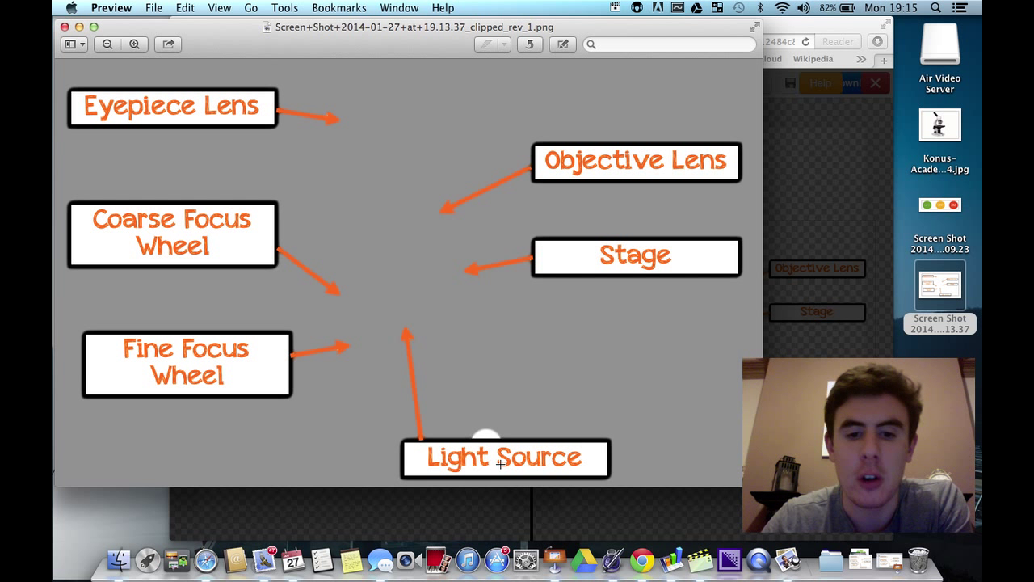
pyautogui.click(64, 26)
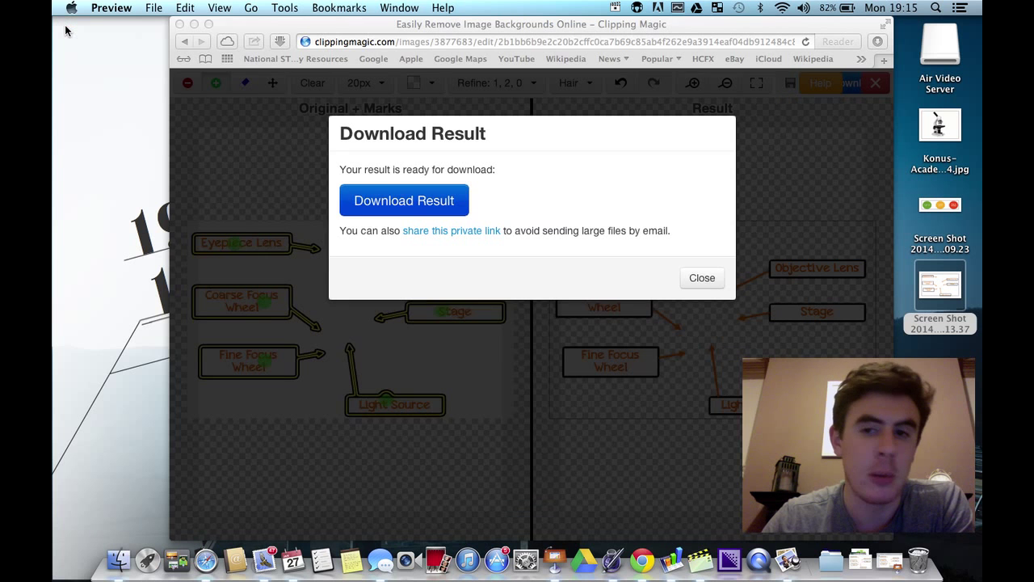
pyautogui.click(701, 279)
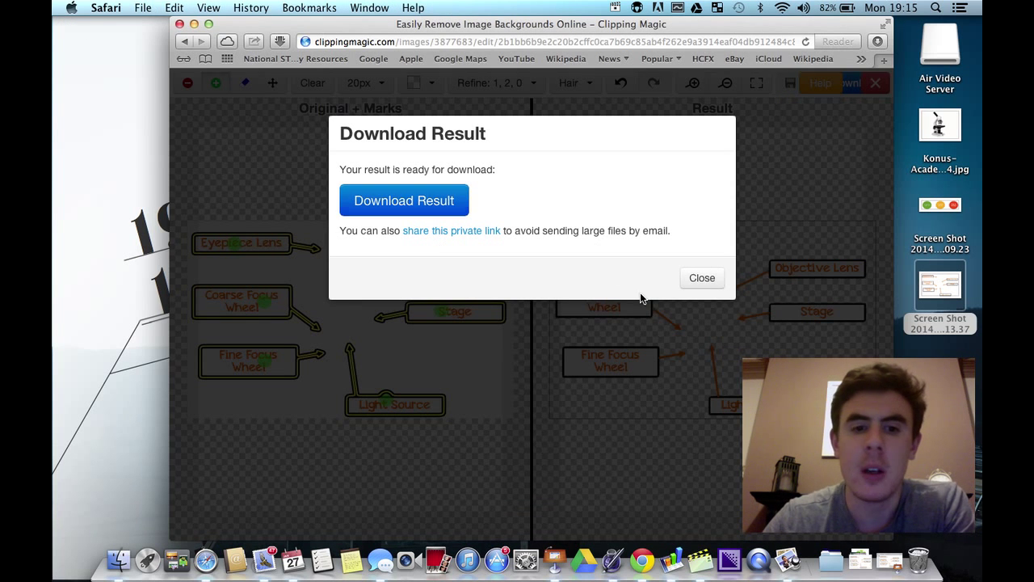
pyautogui.click(710, 280)
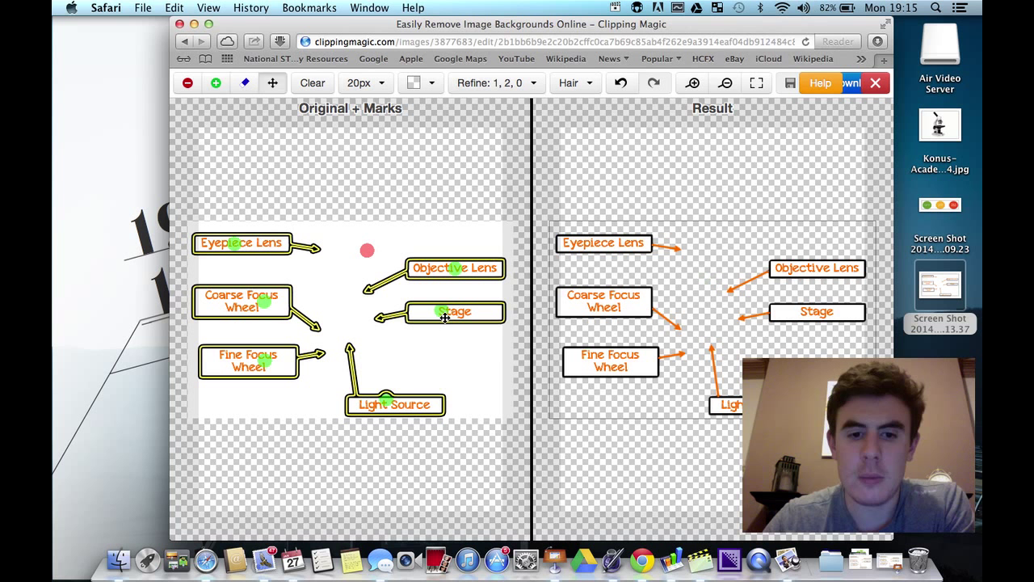
pyautogui.click(491, 42)
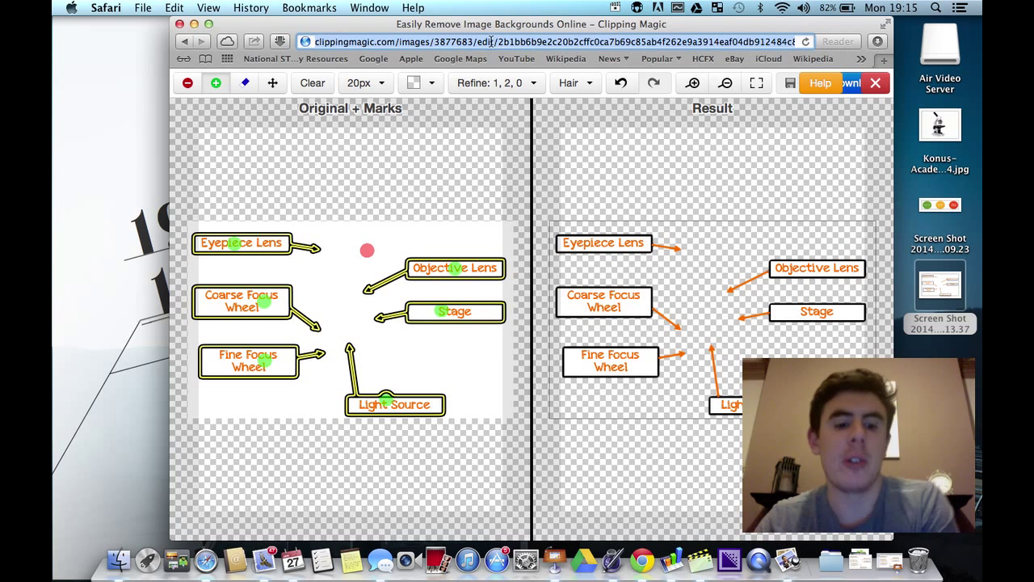
# Step: Go to studio.aurasma.com and log in with the account's username and password
pyautogui.write('studio.au')
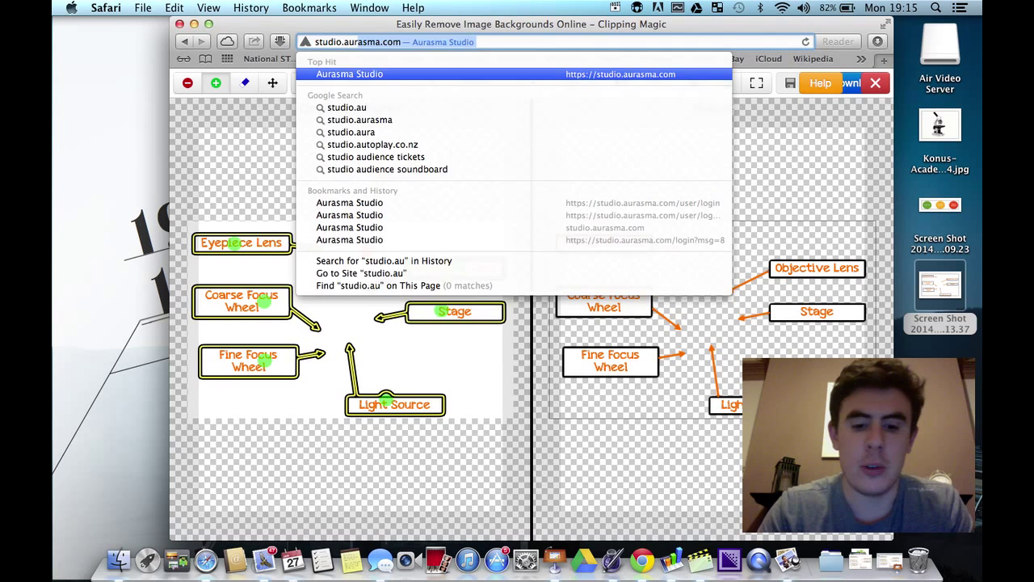
pyautogui.write('ras')
pyautogui.press('Return')
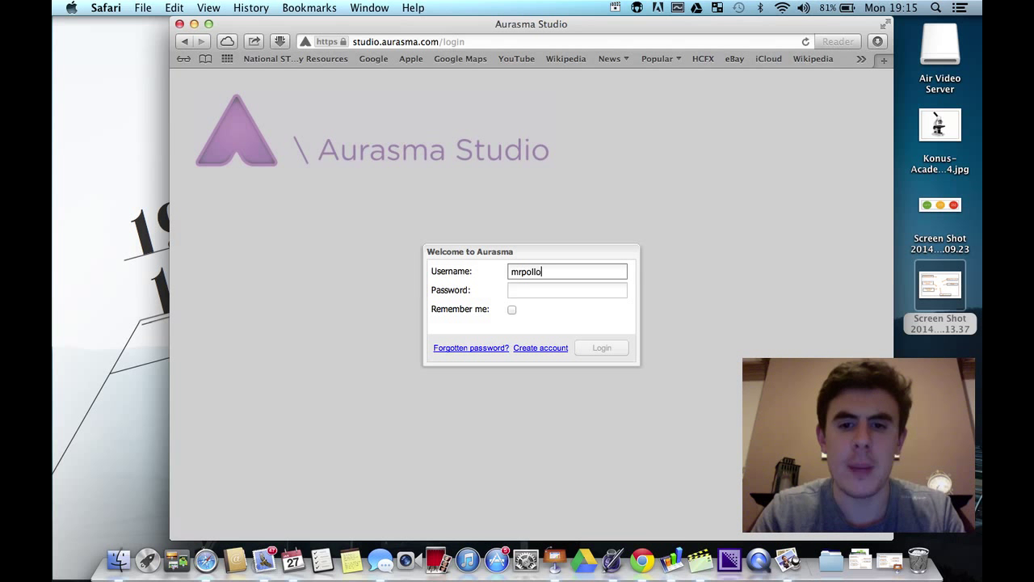
pyautogui.press('Tab')
pyautogui.write('•••')
pyautogui.press('Return')
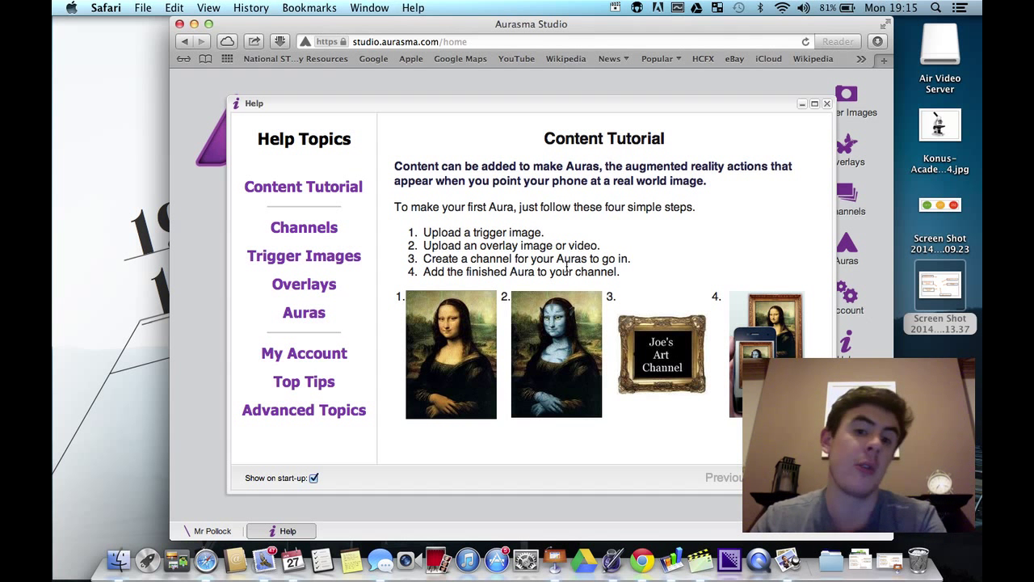
# Step: Close the Help window and open the Trigger Images library
pyautogui.click(827, 104)
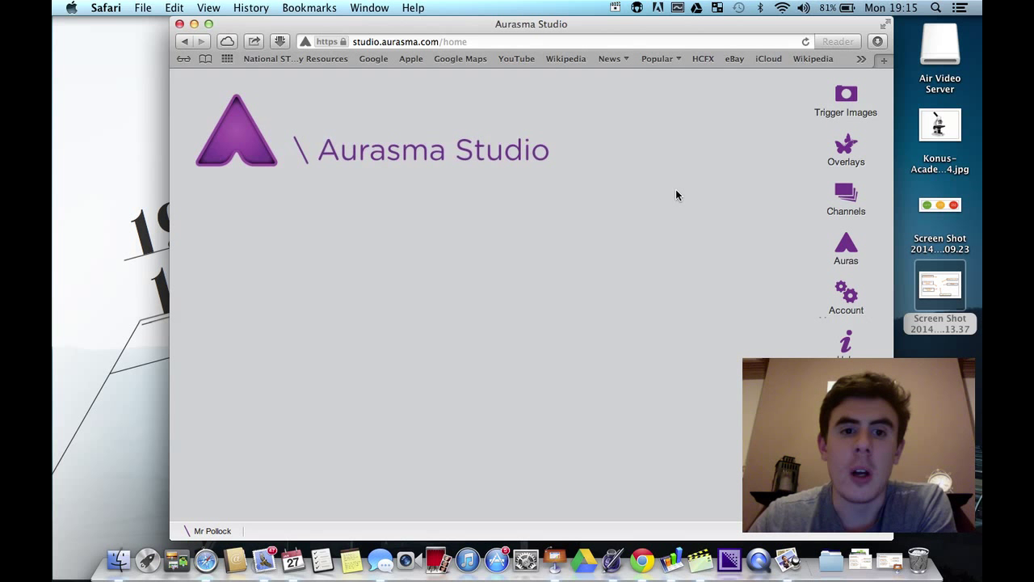
pyautogui.click(847, 98)
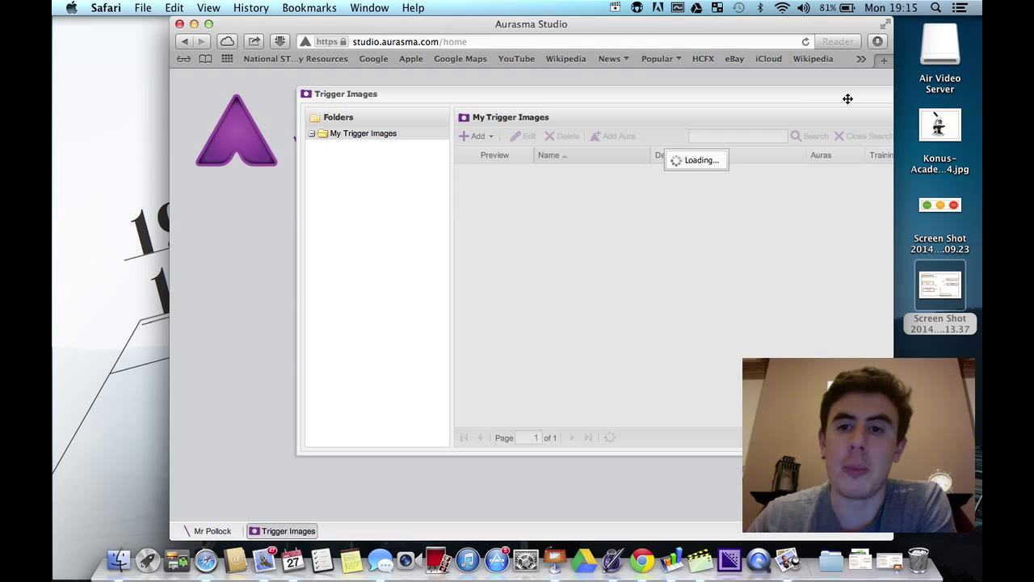
pyautogui.moveTo(848, 99); pyautogui.dragTo(726, 93)
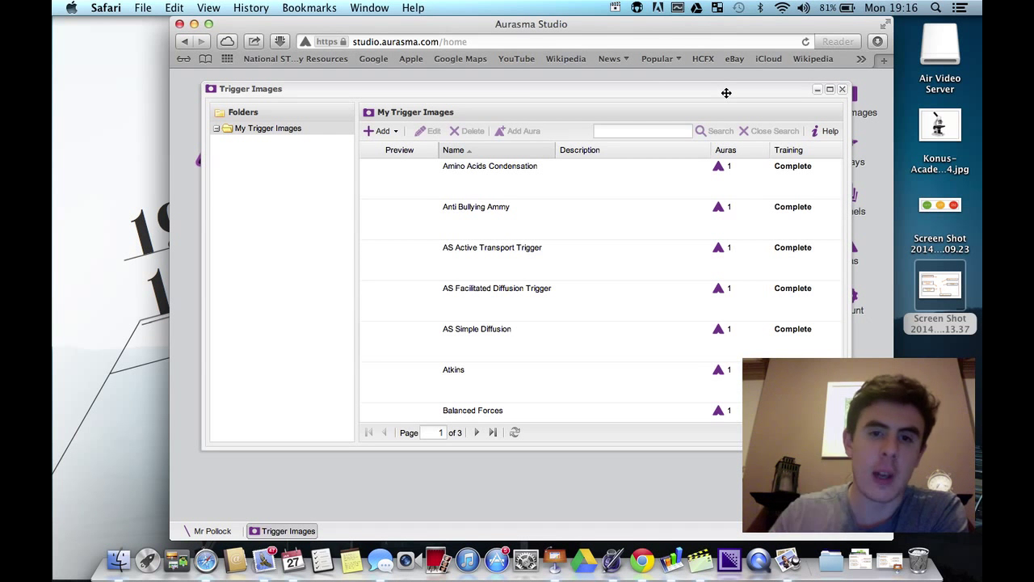
# Step: Add a trigger image named 'Microscope Trigger' with the Konus-Academy microscope jpg as training image, and save
pyautogui.click(378, 128)
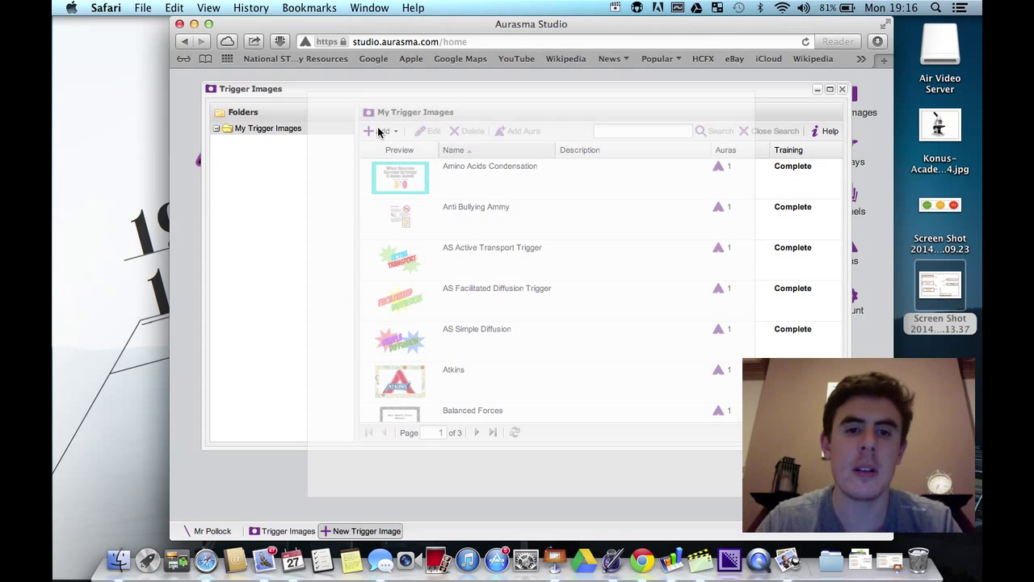
pyautogui.click(426, 143)
pyautogui.write('Micro')
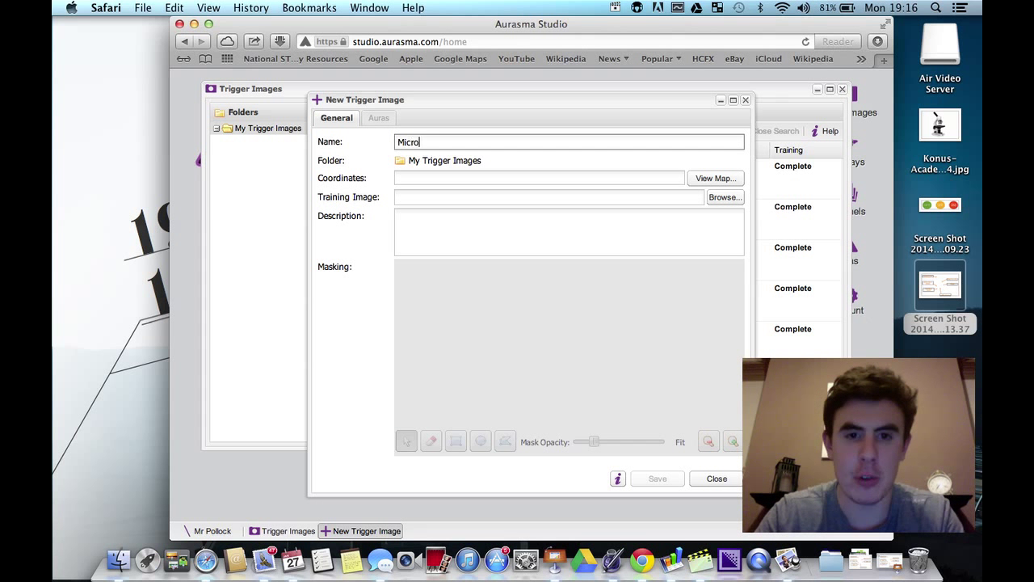
pyautogui.write('scope Tri')
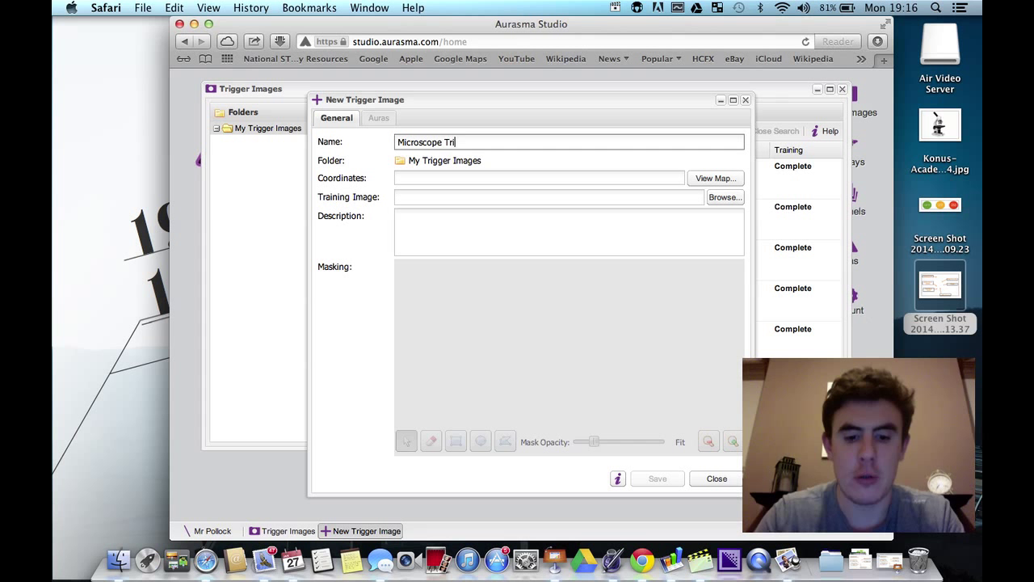
pyautogui.write('gger')
pyautogui.click(722, 198)
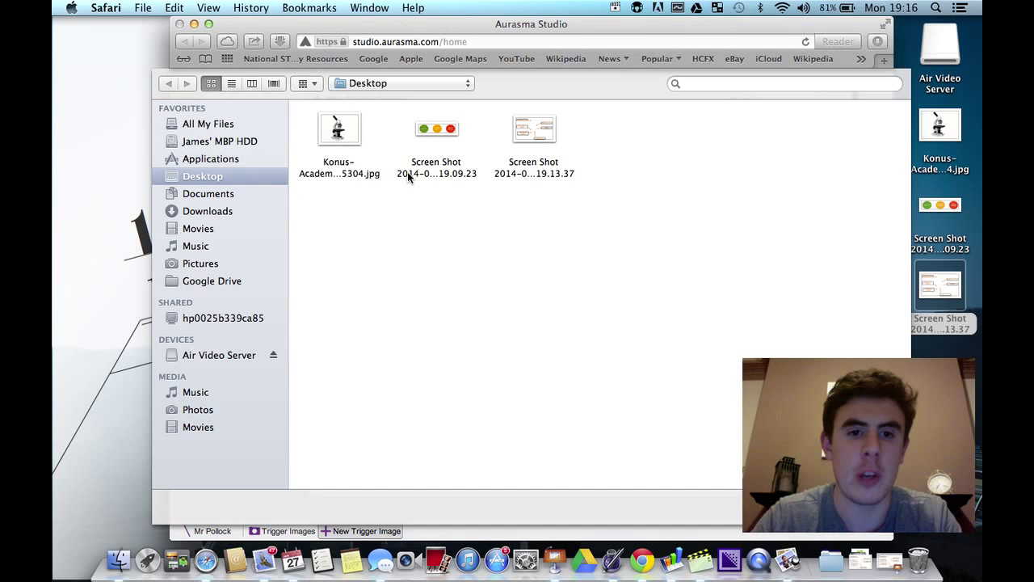
pyautogui.click(338, 133)
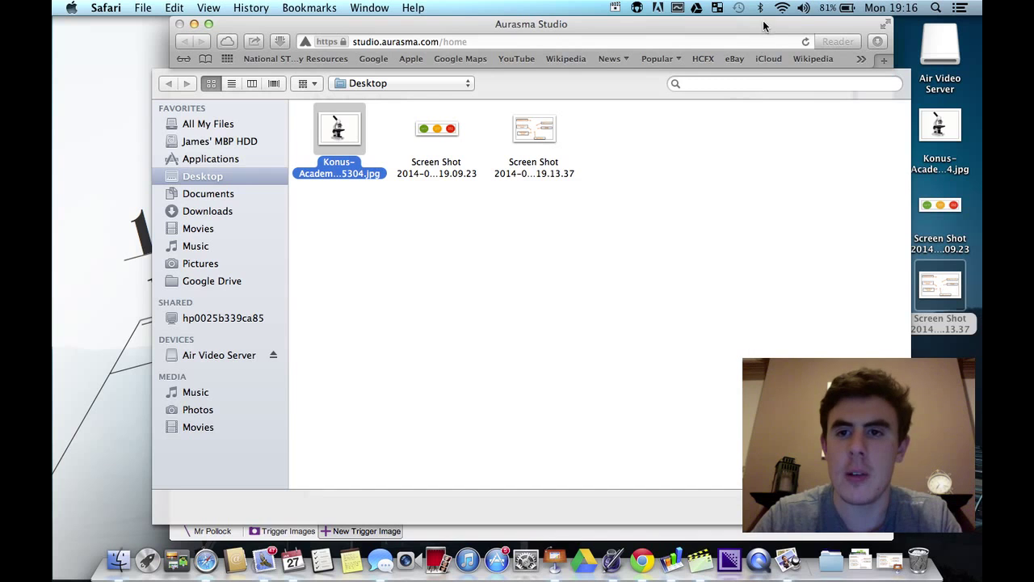
pyautogui.moveTo(763, 24); pyautogui.dragTo(640, 24)
pyautogui.click(730, 507)
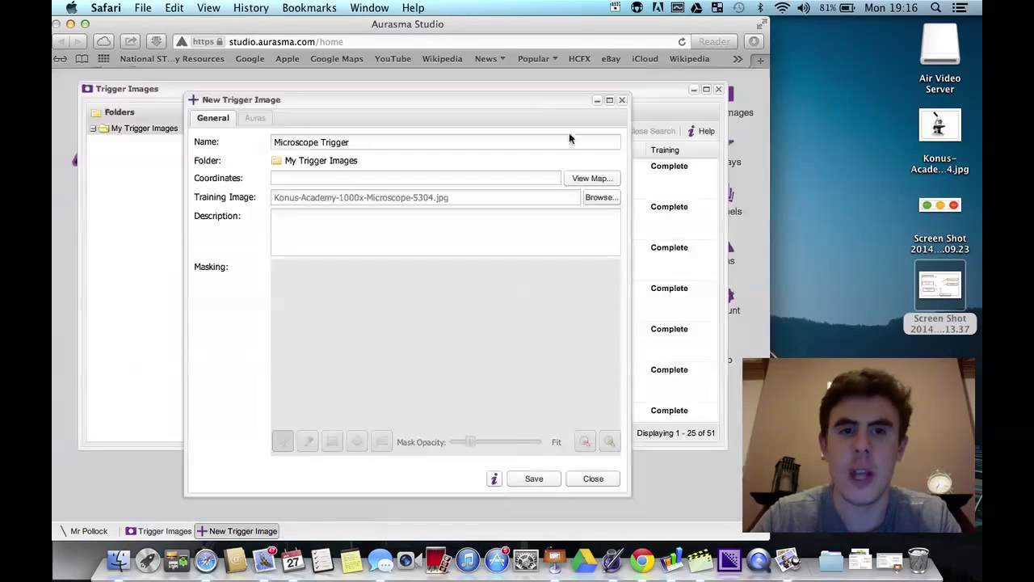
pyautogui.click(620, 478)
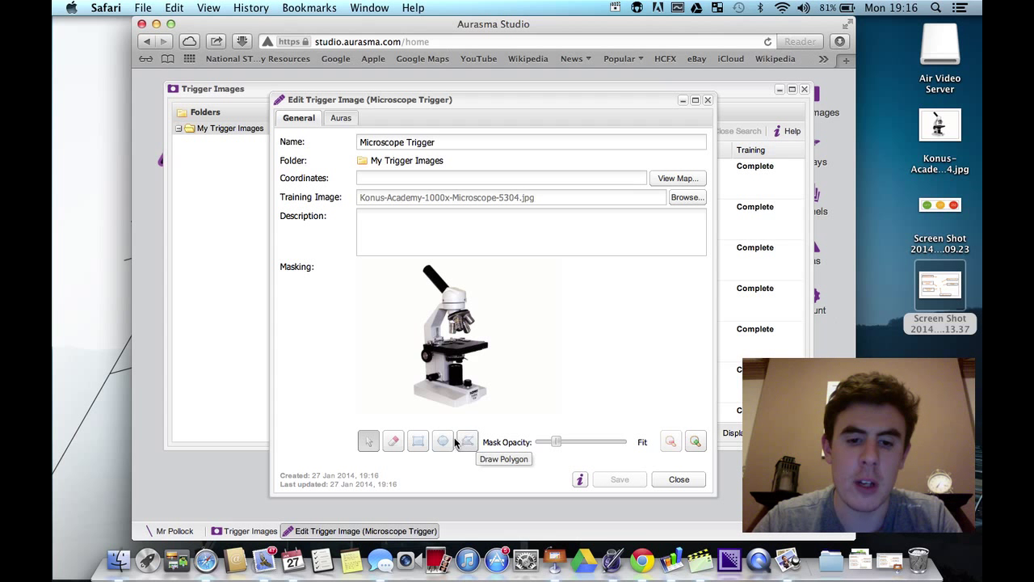
# Step: Draw five rectangle masks over the background around the microscope, save, and close the editor
pyautogui.click(422, 443)
pyautogui.moveTo(363, 262)
pyautogui.mouseDown()
pyautogui.moveTo(410, 321)
pyautogui.moveTo(420, 433)
pyautogui.moveTo(409, 429)
pyautogui.mouseUp()
pyautogui.moveTo(472, 262); pyautogui.dragTo(532, 378)
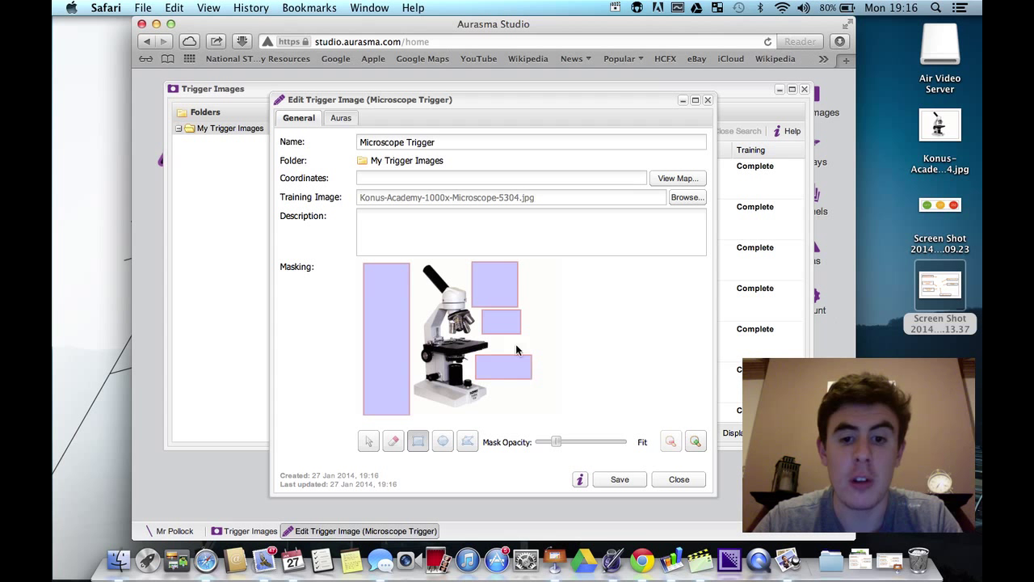
pyautogui.moveTo(493, 325); pyautogui.dragTo(550, 414)
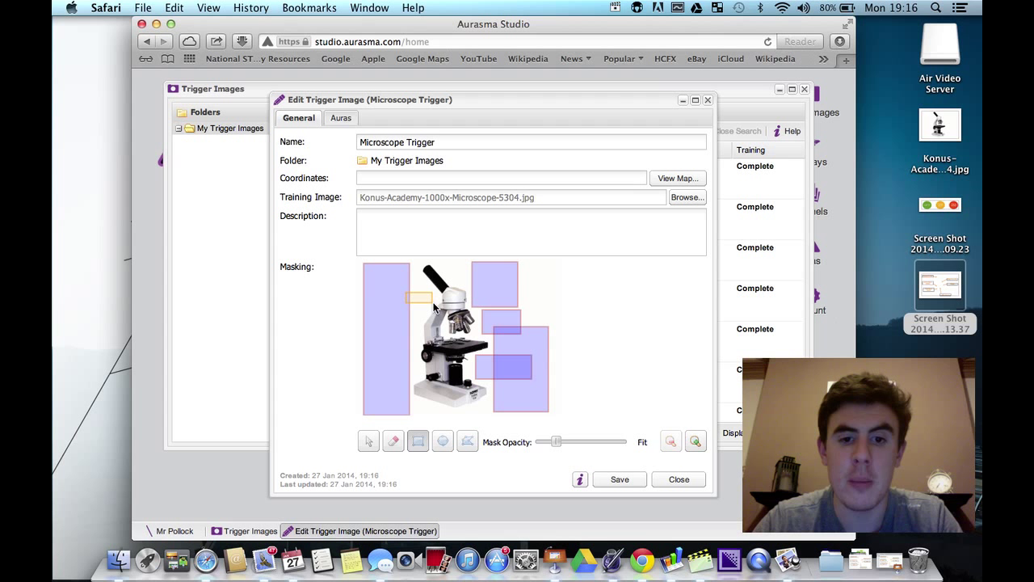
pyautogui.moveTo(434, 308); pyautogui.dragTo(417, 379)
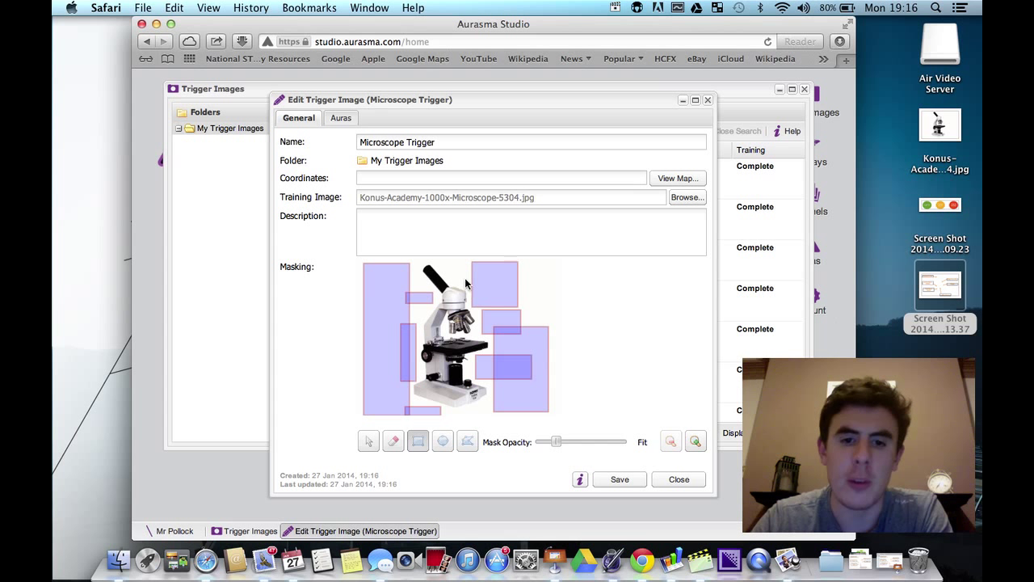
pyautogui.moveTo(479, 280)
pyautogui.mouseDown()
pyautogui.moveTo(441, 259)
pyautogui.moveTo(414, 275)
pyautogui.moveTo(421, 303)
pyautogui.mouseUp()
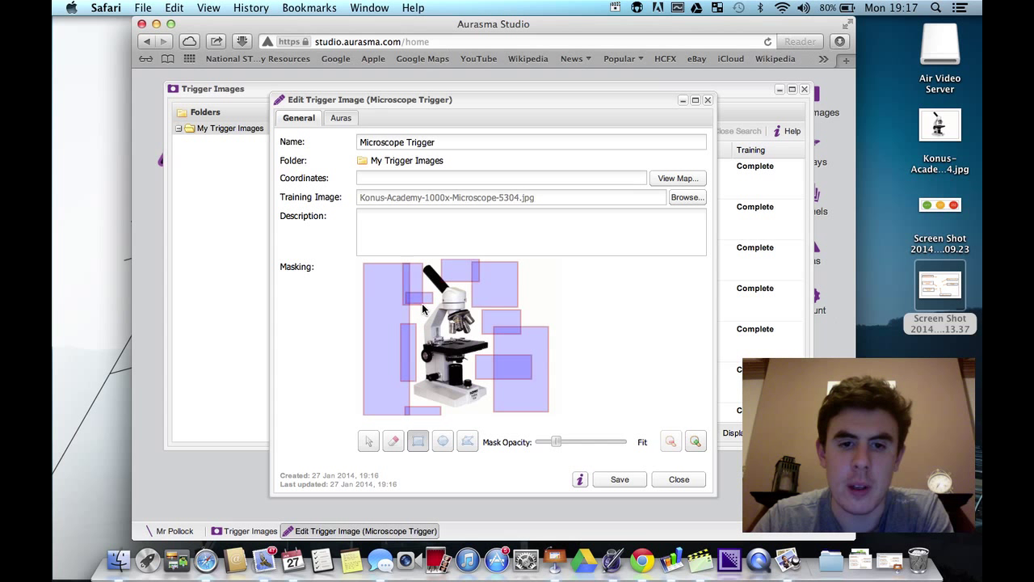
pyautogui.click(616, 477)
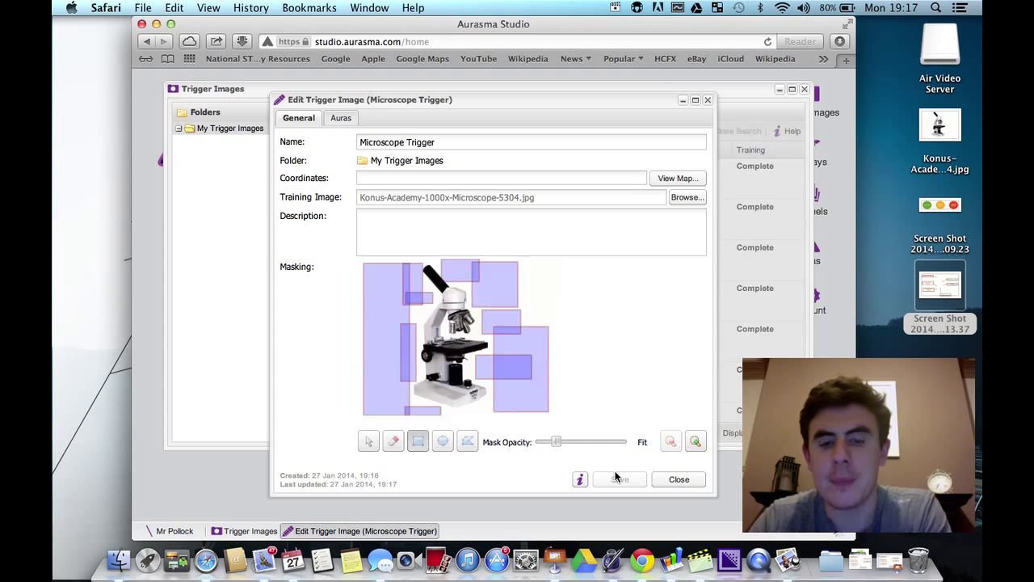
pyautogui.click(708, 100)
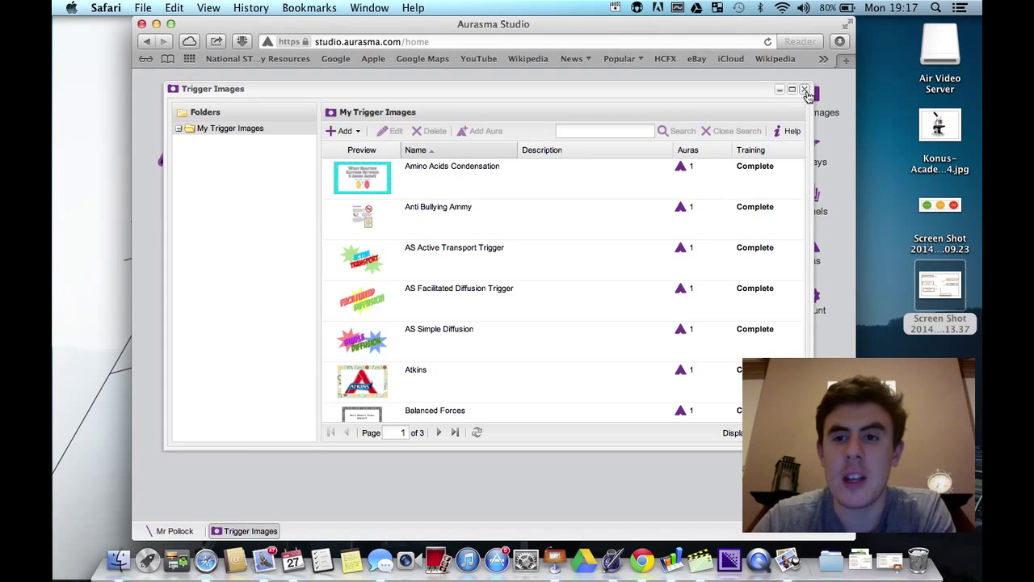
# Step: Switch from Trigger Images to Overlays and start a new overlay named 'Microscope labels'
pyautogui.click(804, 89)
pyautogui.click(808, 154)
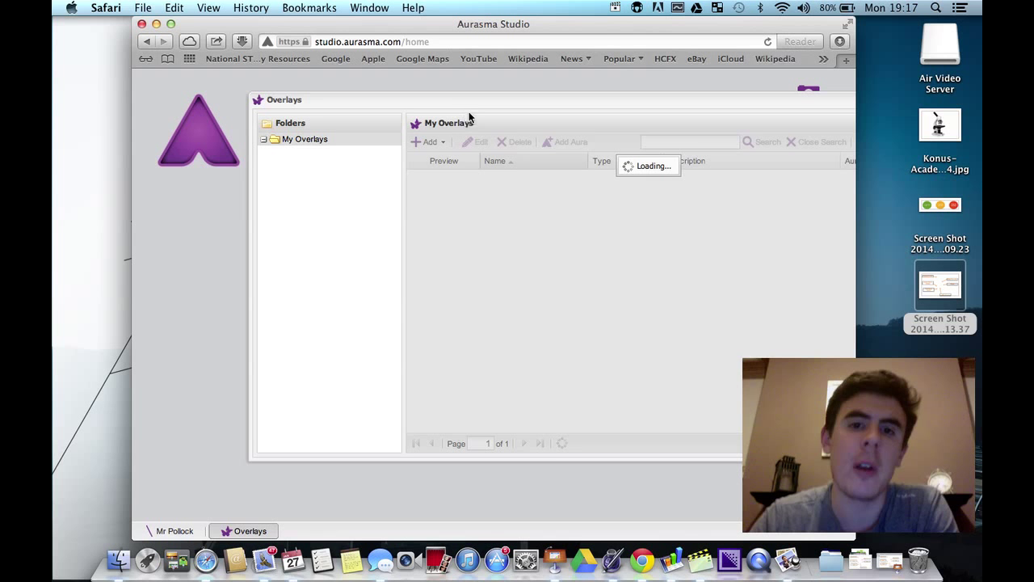
pyautogui.moveTo(475, 102); pyautogui.dragTo(447, 102)
pyautogui.click(404, 141)
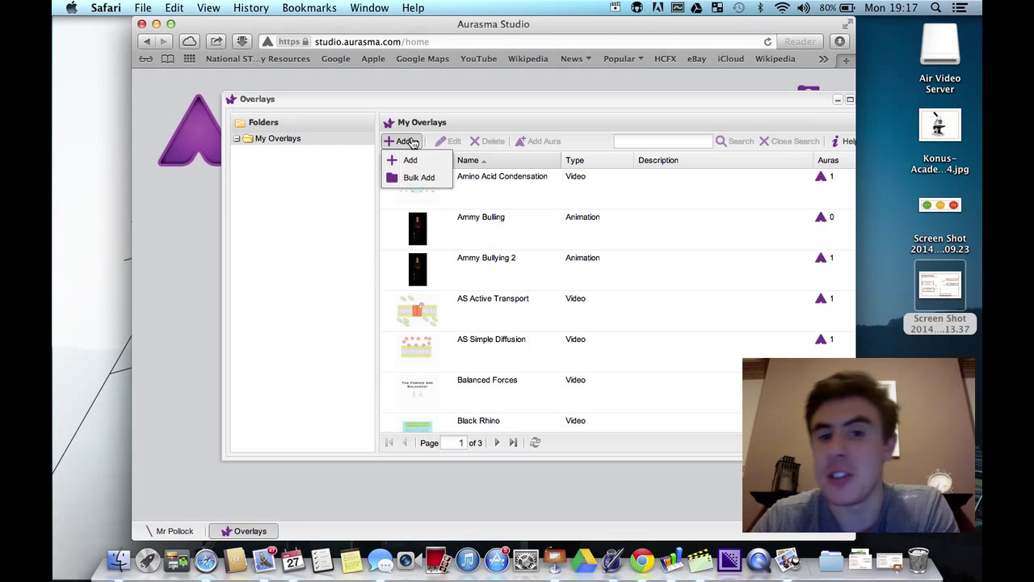
pyautogui.click(413, 161)
pyautogui.click(413, 161)
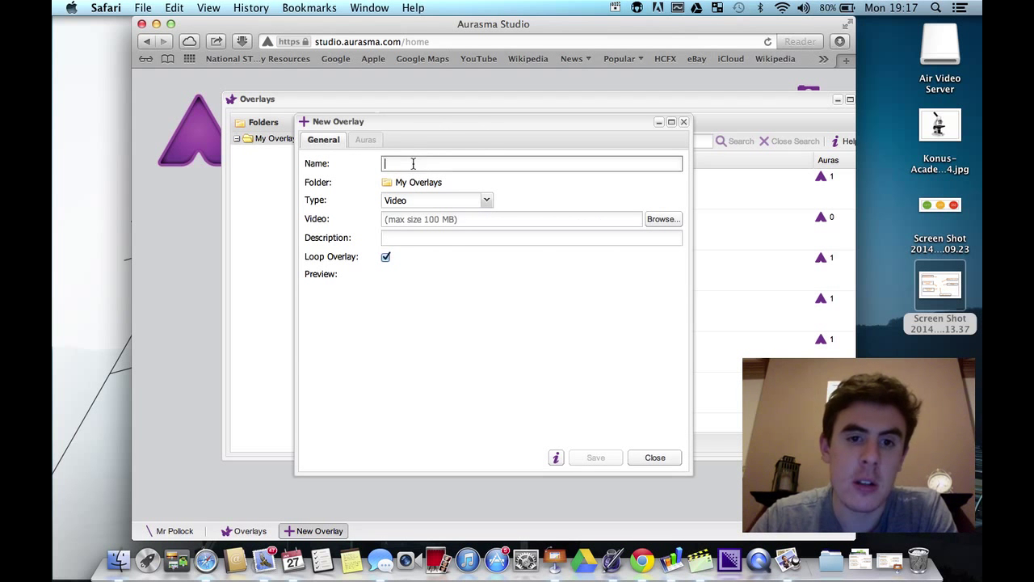
pyautogui.write('Microscope')
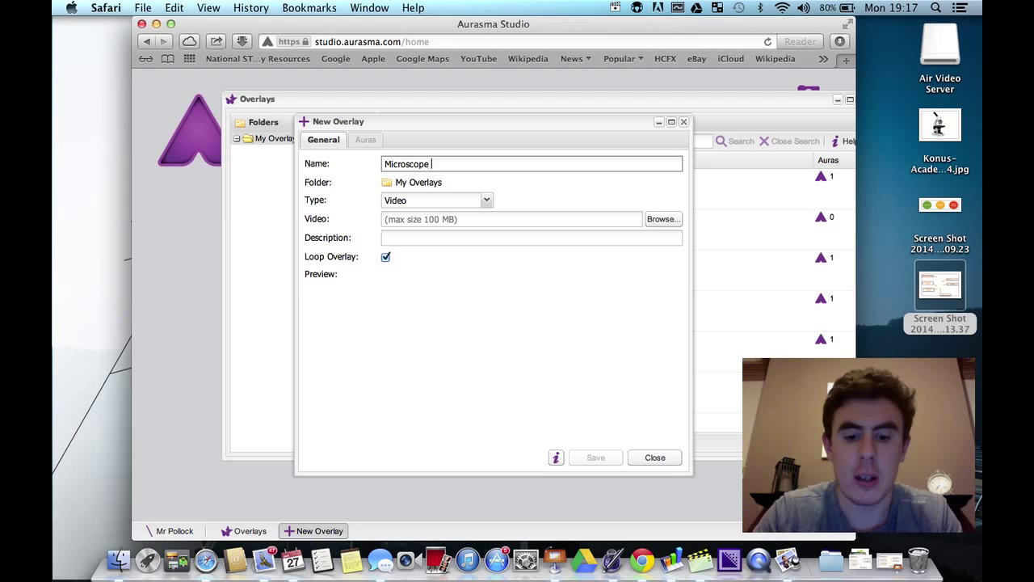
pyautogui.write(' labels')
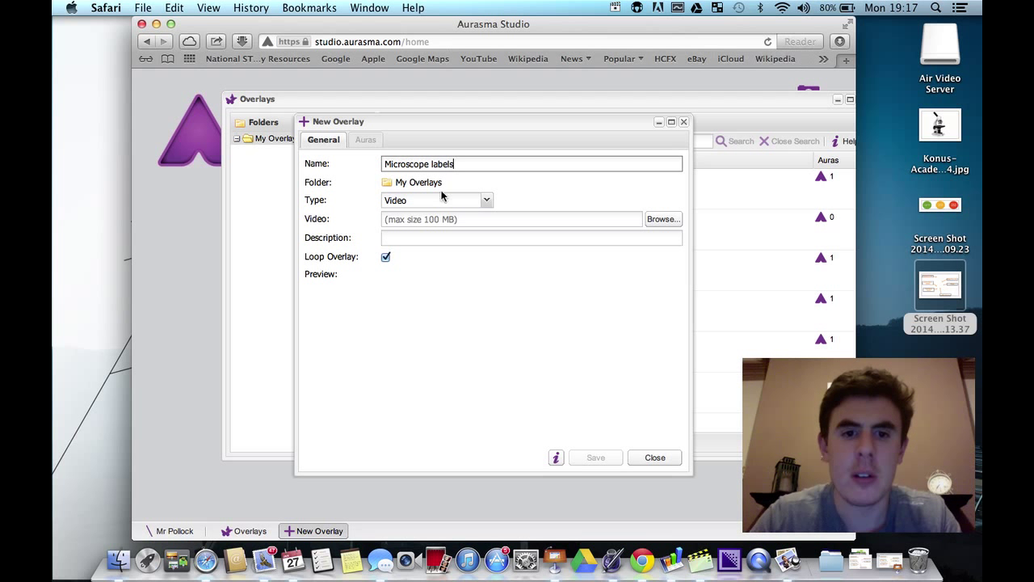
# Step: Set the overlay type to Image using the labelled-microscope screenshot, then save and close it
pyautogui.click(486, 203)
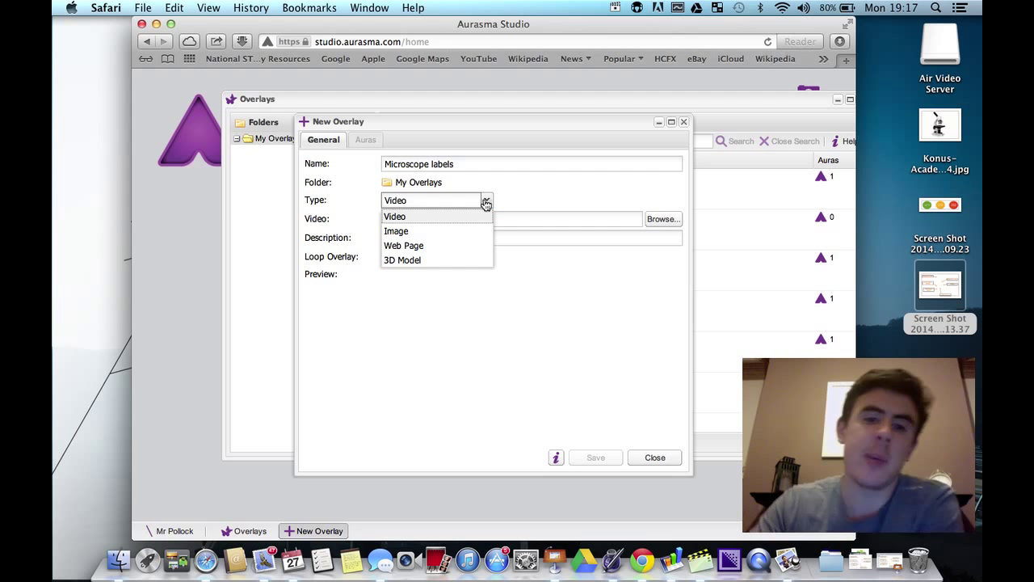
pyautogui.click(463, 233)
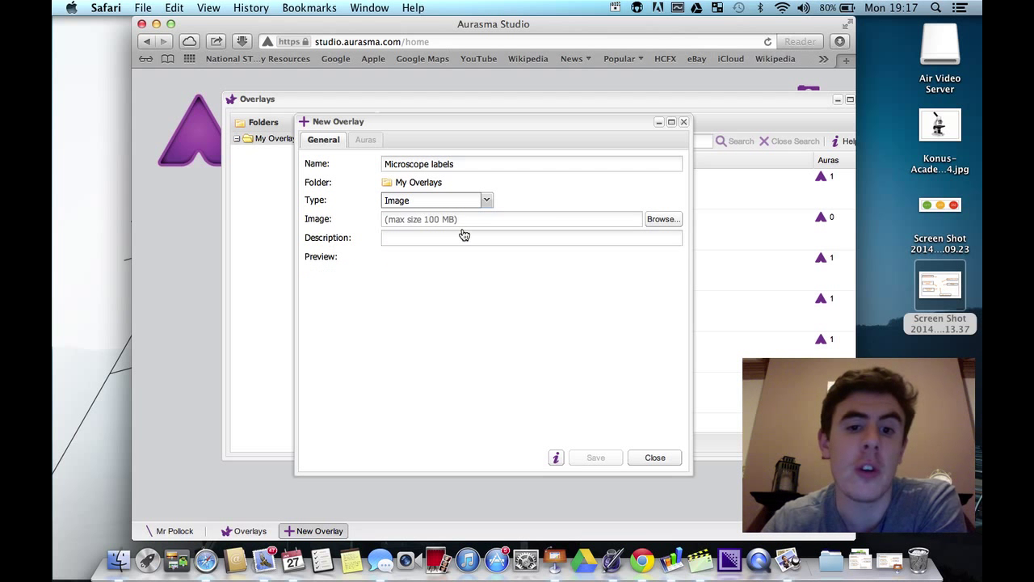
pyautogui.click(662, 219)
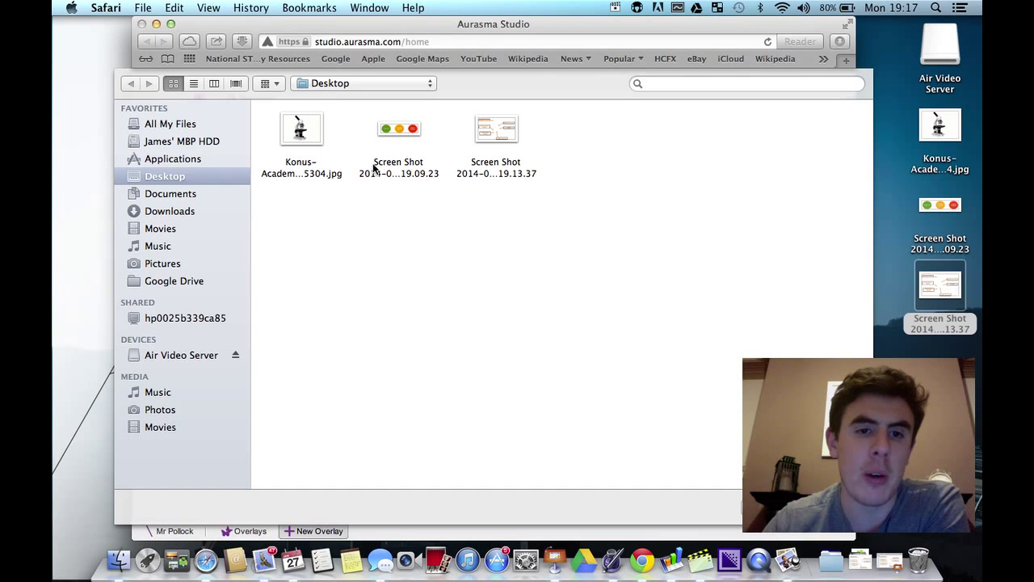
pyautogui.click(497, 129)
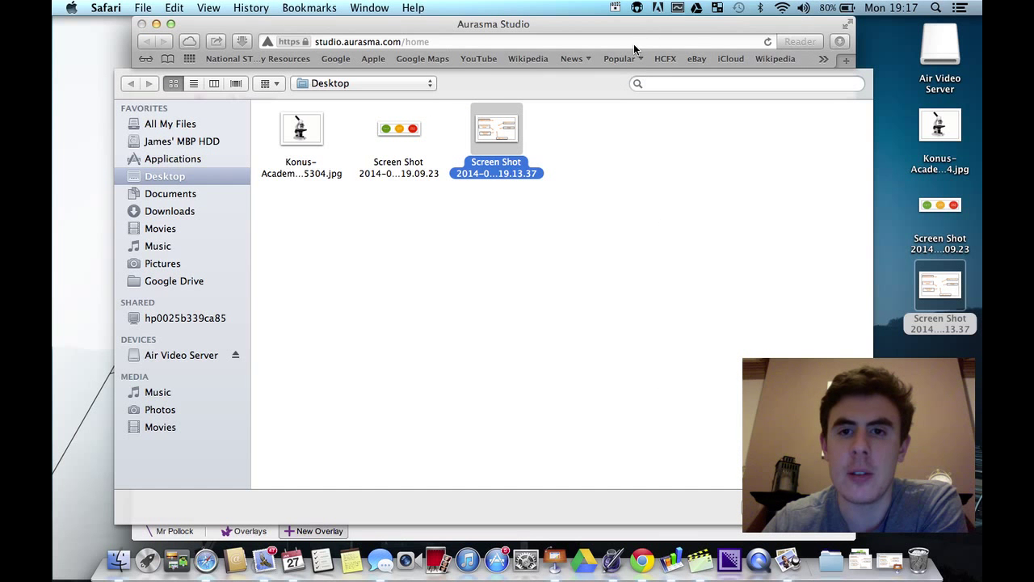
pyautogui.press('Return')
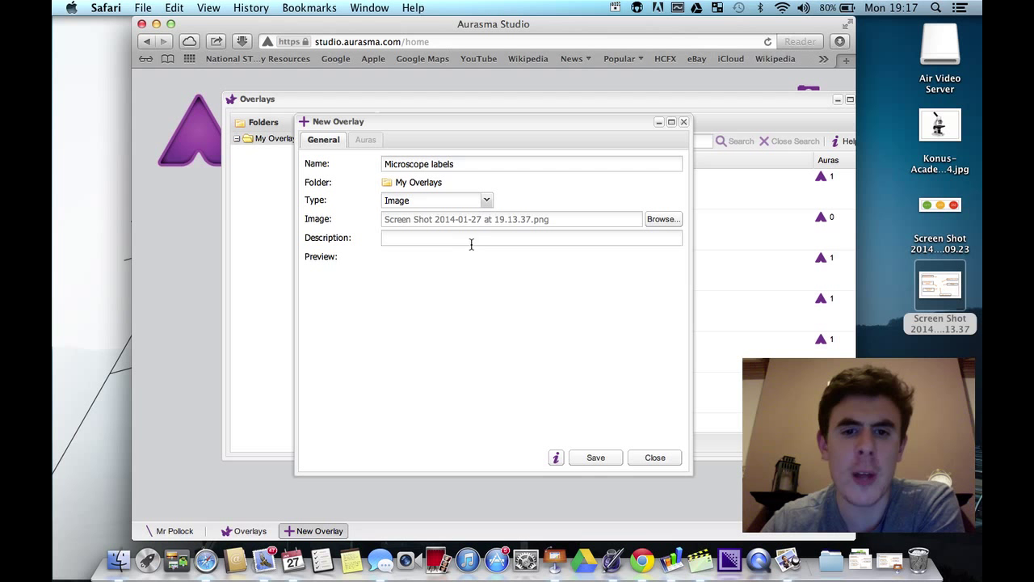
pyautogui.click(484, 237)
pyautogui.click(598, 457)
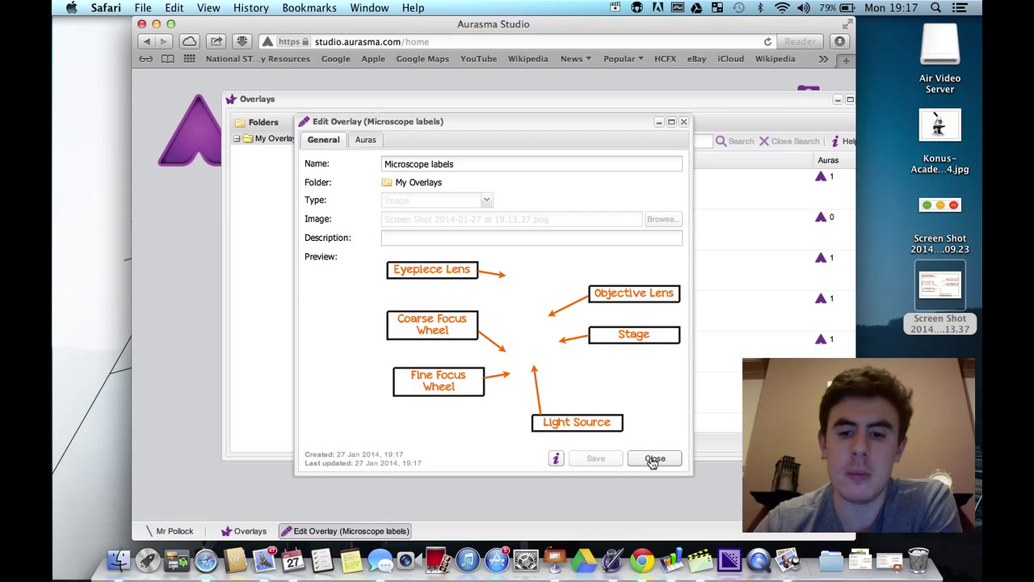
pyautogui.click(655, 459)
pyautogui.moveTo(725, 99); pyautogui.dragTo(639, 94)
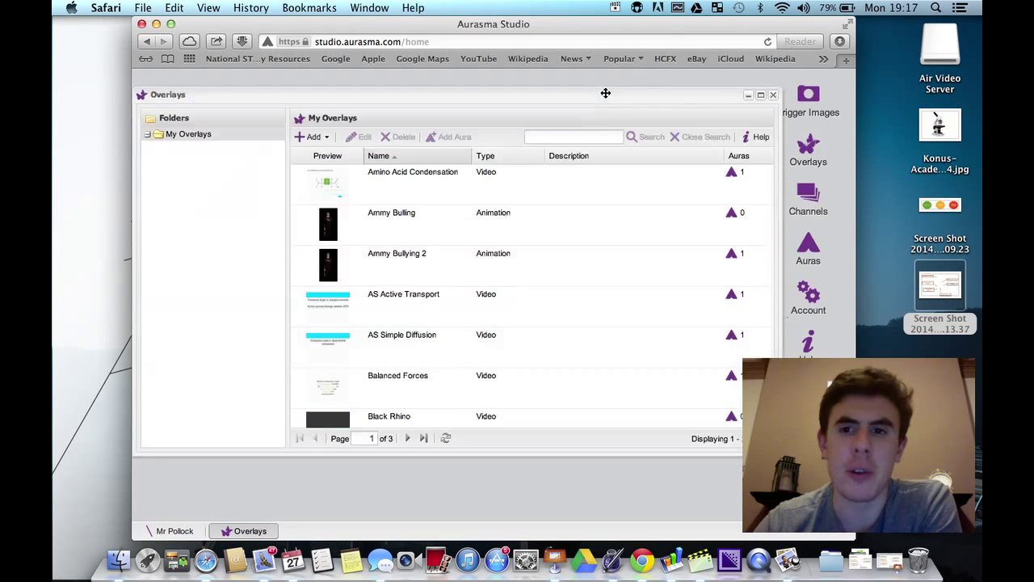
# Step: Go from Overlays to Auras and start a new aura, typing 'Microsco' as its name
pyautogui.click(773, 96)
pyautogui.click(818, 261)
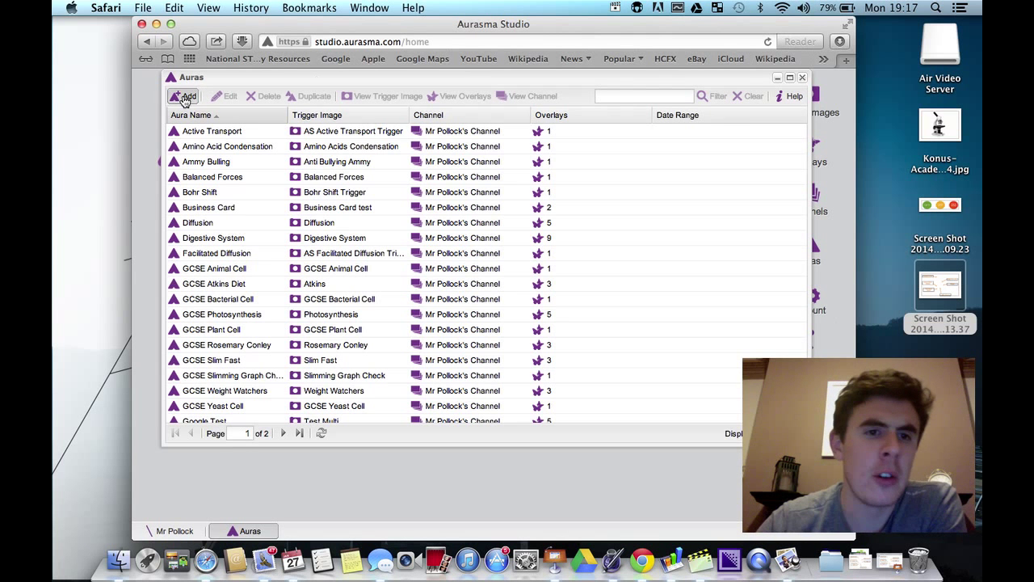
pyautogui.click(185, 96)
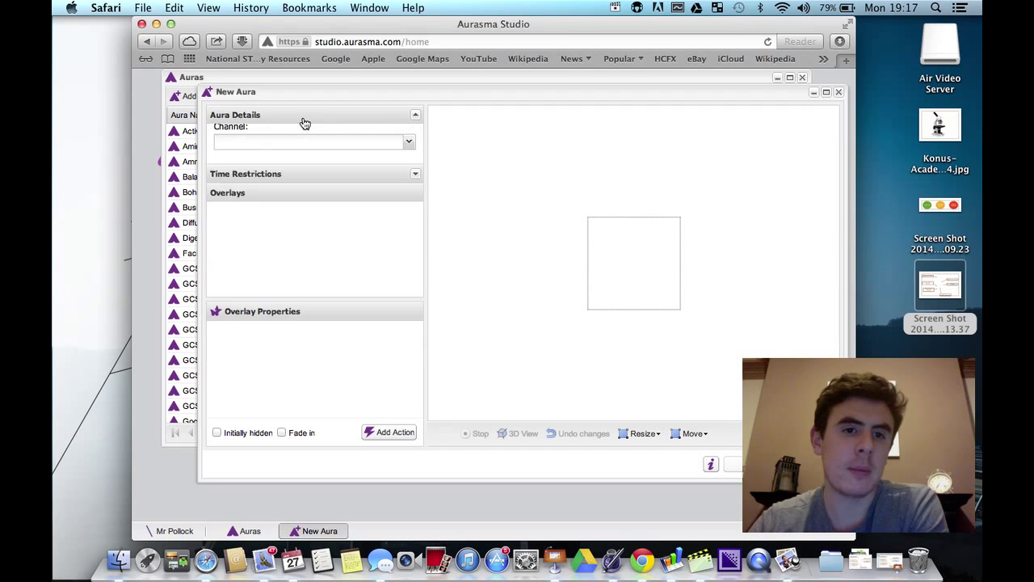
pyautogui.click(320, 152)
pyautogui.write('Micro')
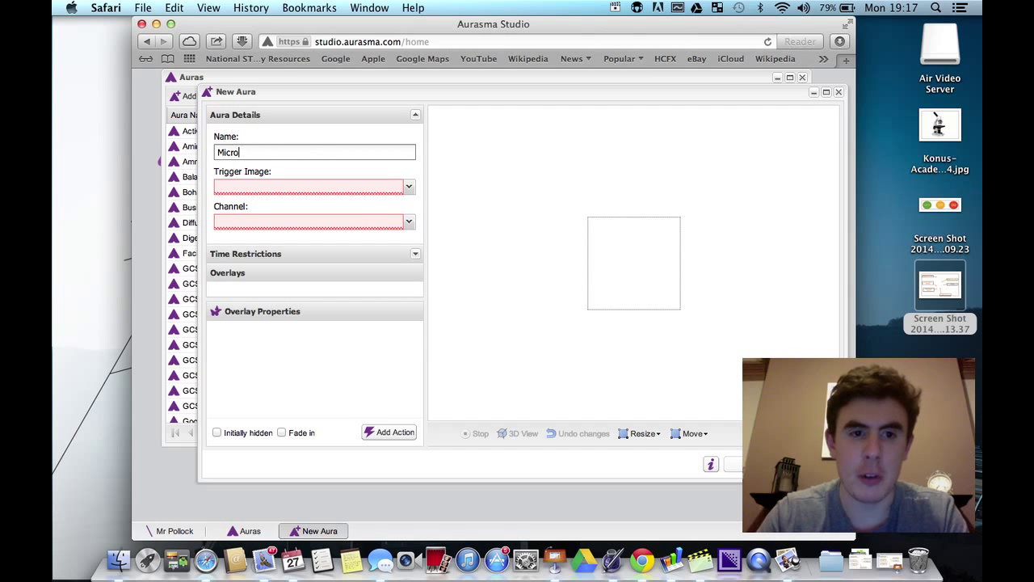
pyautogui.write('scope Labels')
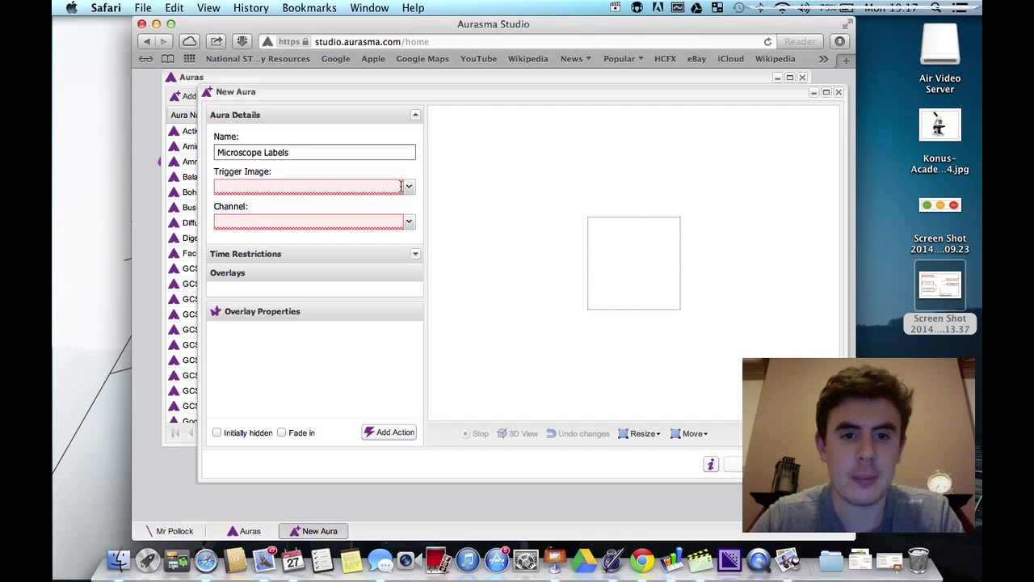
# Step: Set the aura's trigger image to Microscope Trigger and its channel to the user's own channel
pyautogui.click(404, 188)
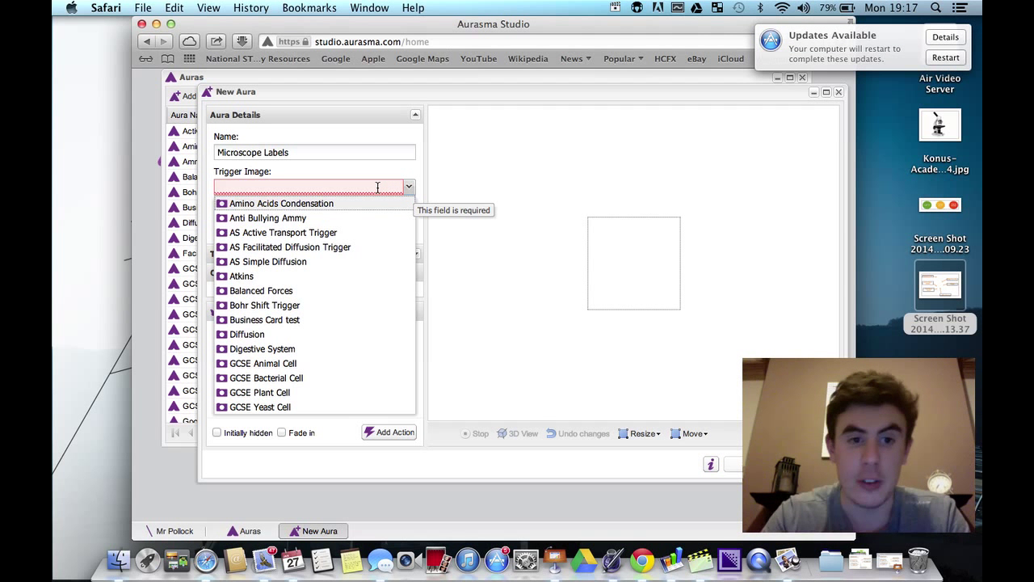
pyautogui.write('mic')
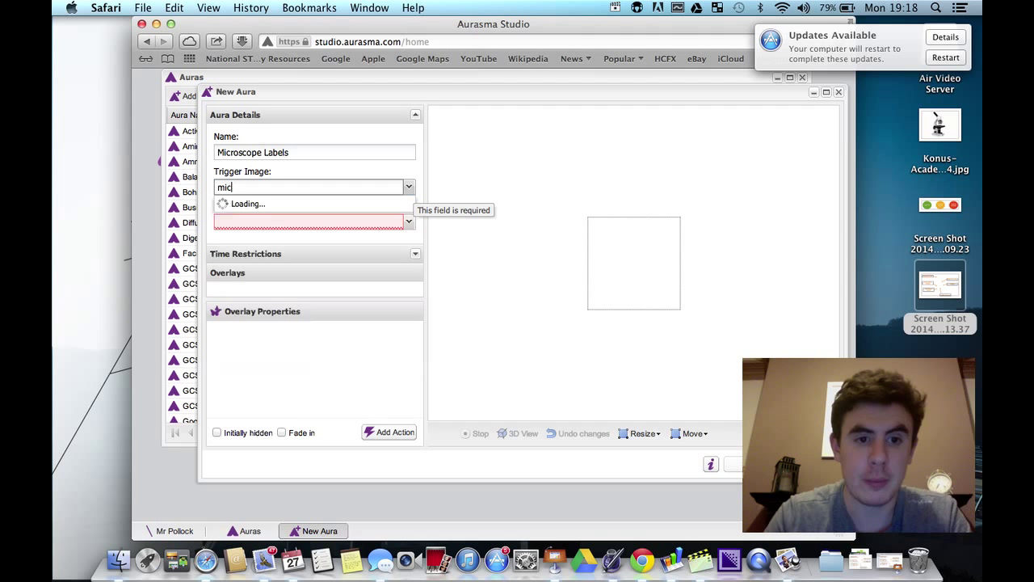
pyautogui.click(332, 204)
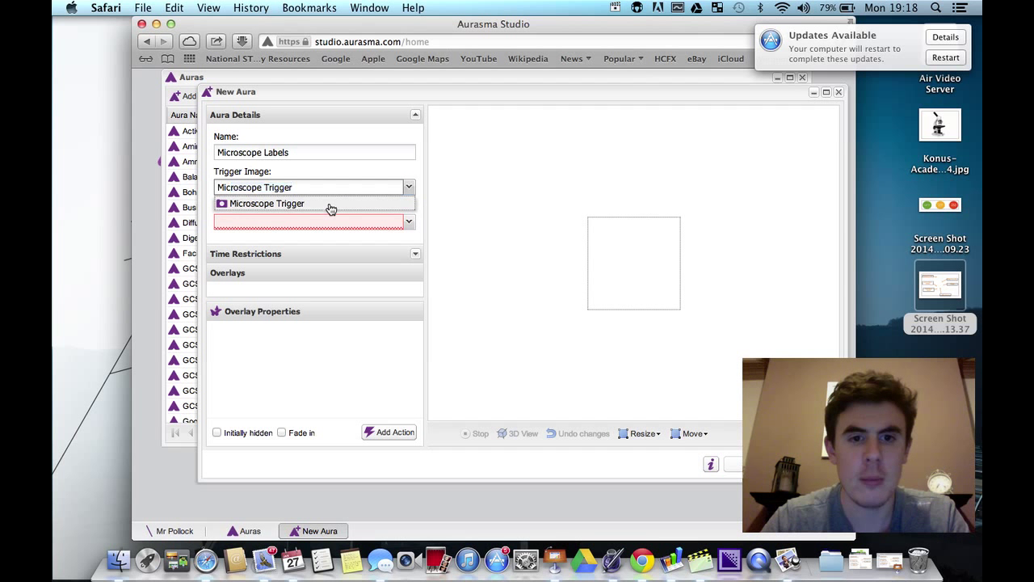
pyautogui.click(408, 222)
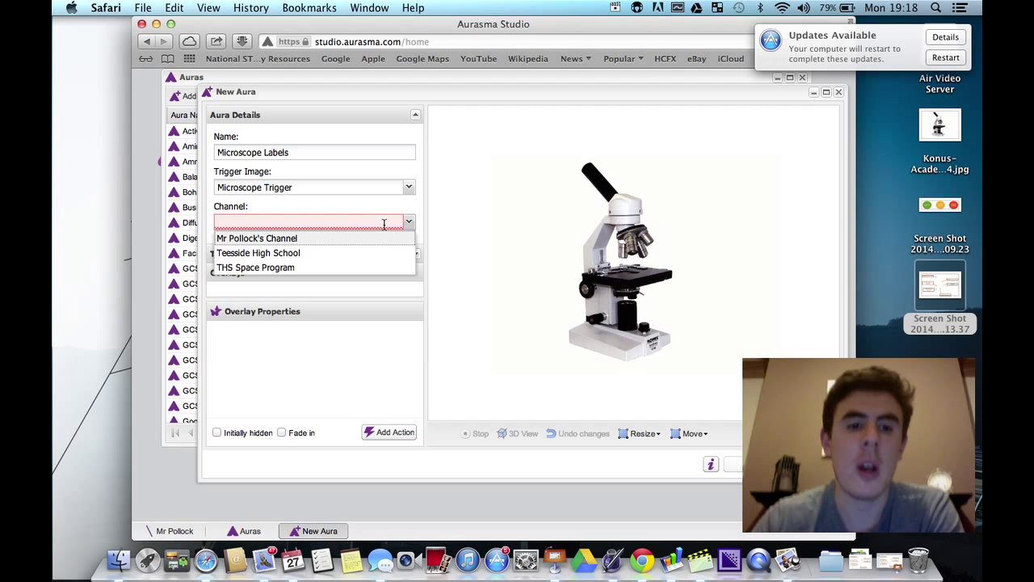
pyautogui.click(359, 240)
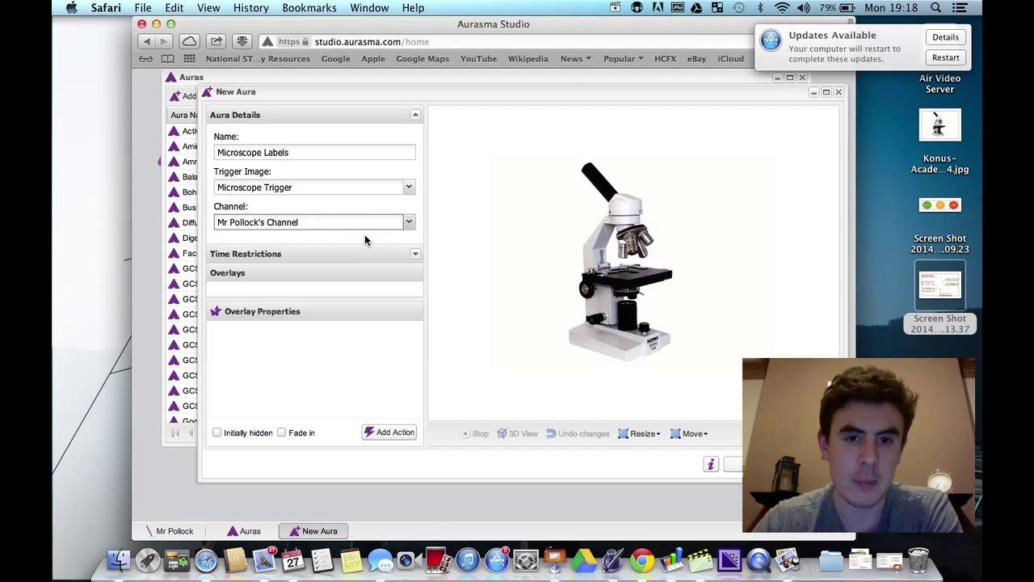
pyautogui.click(416, 116)
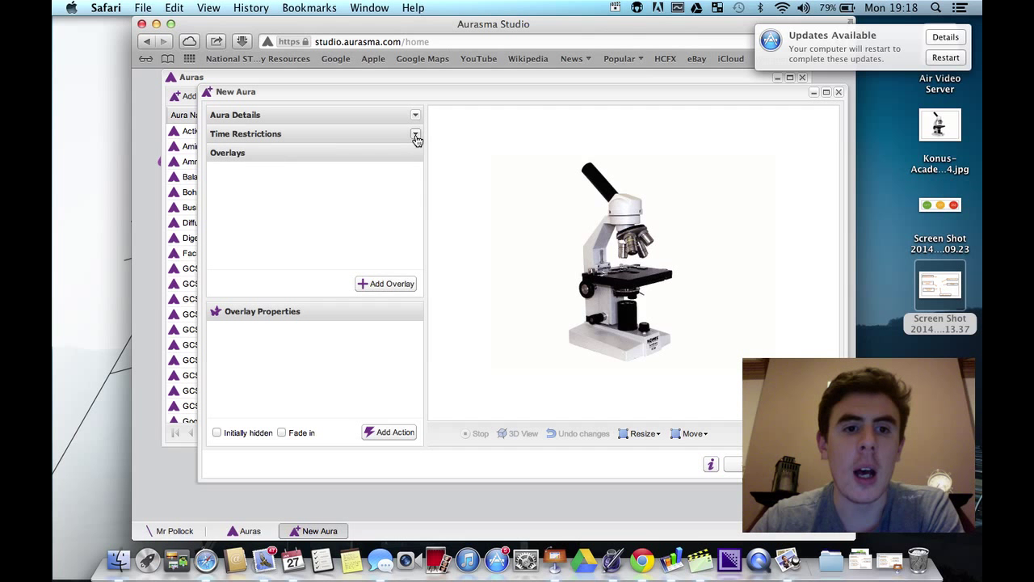
pyautogui.click(414, 136)
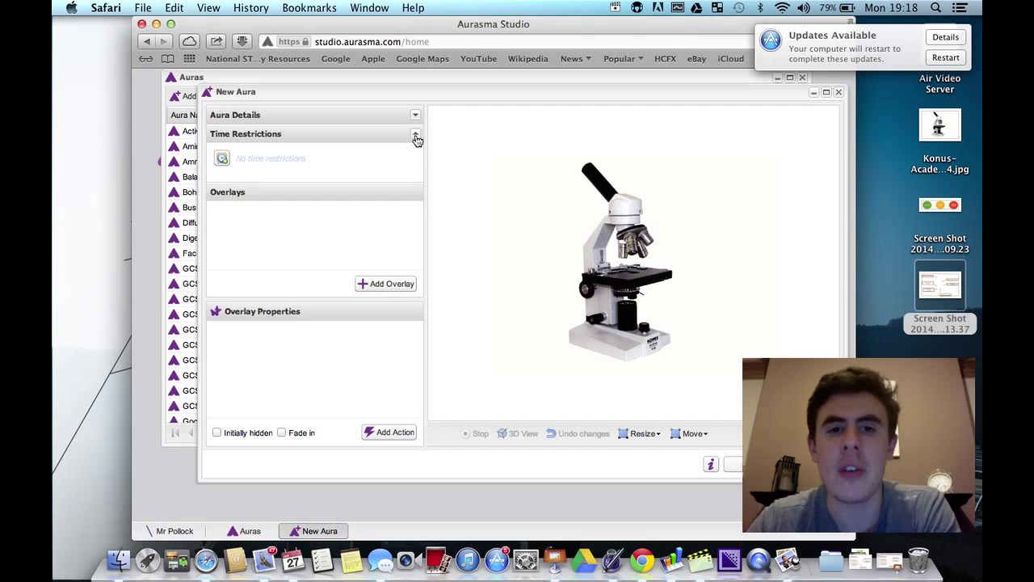
pyautogui.click(416, 136)
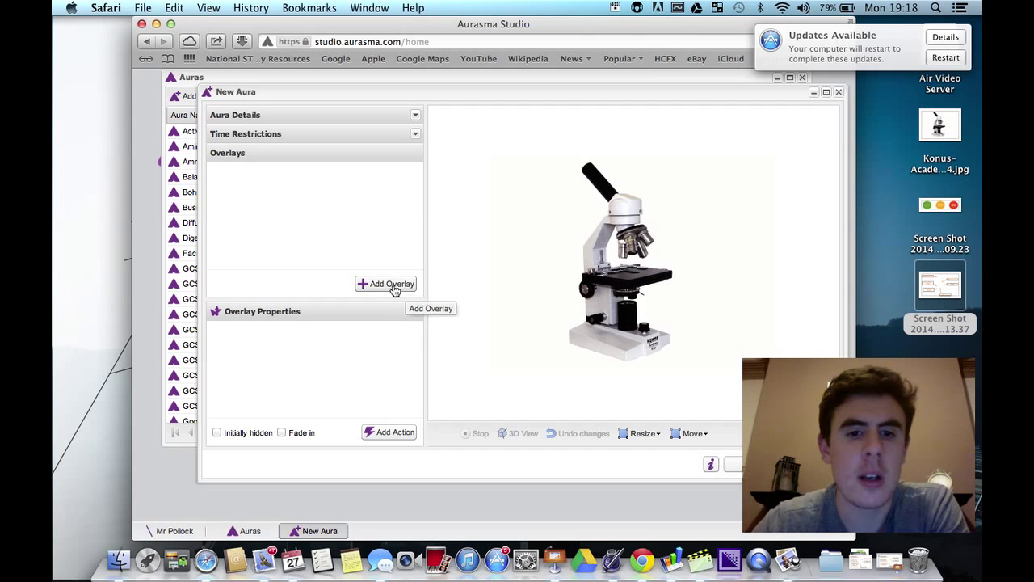
# Step: Add an overlay to the aura and choose 'Microscope labels' from the list
pyautogui.click(394, 286)
pyautogui.click(323, 184)
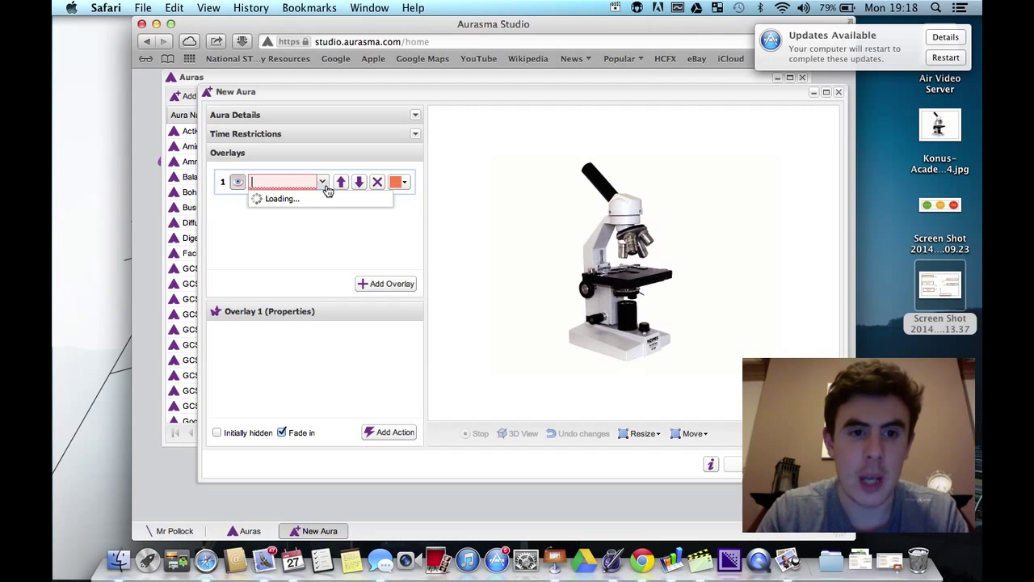
pyautogui.write('in')
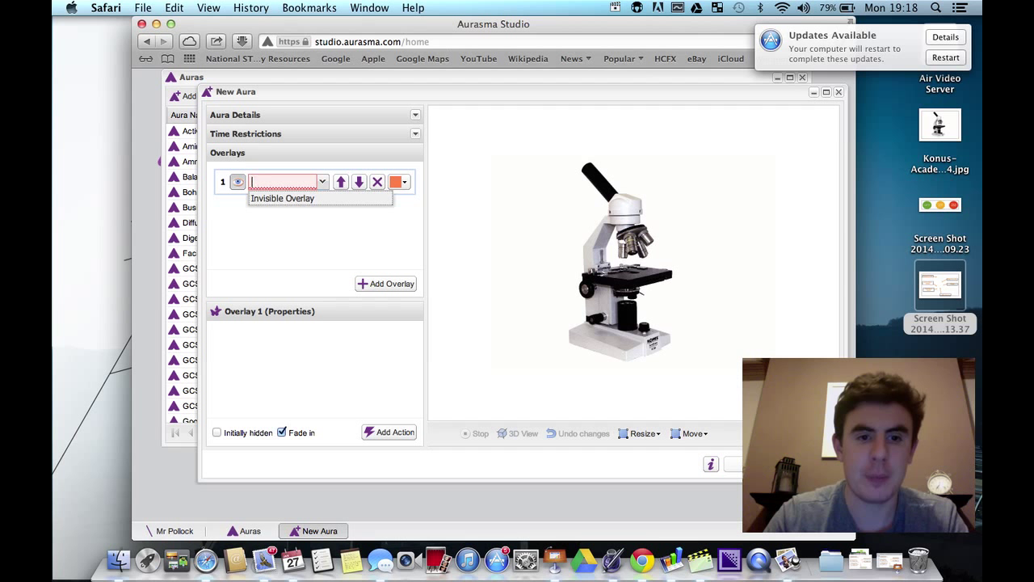
pyautogui.write('c')
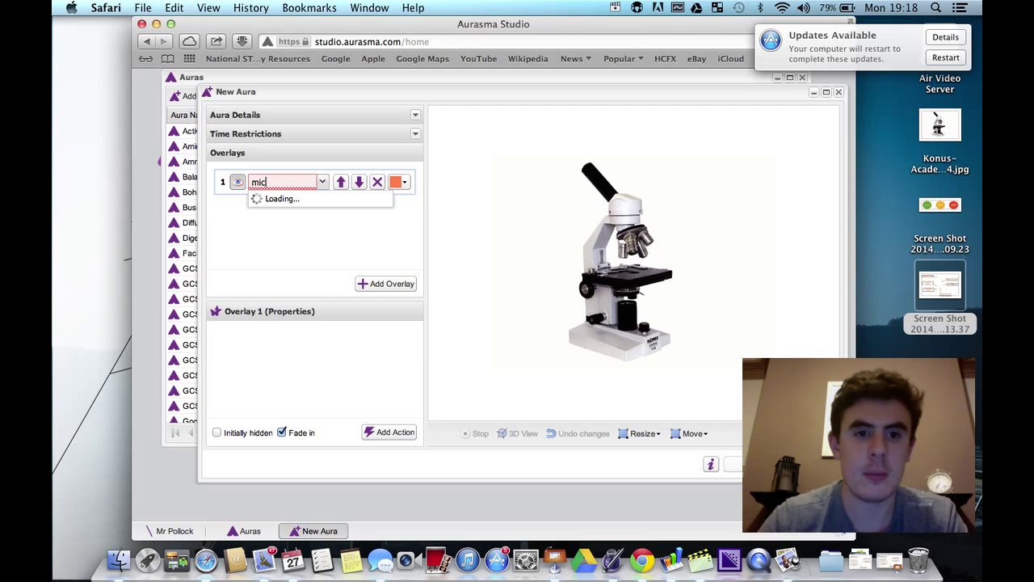
pyautogui.click(327, 204)
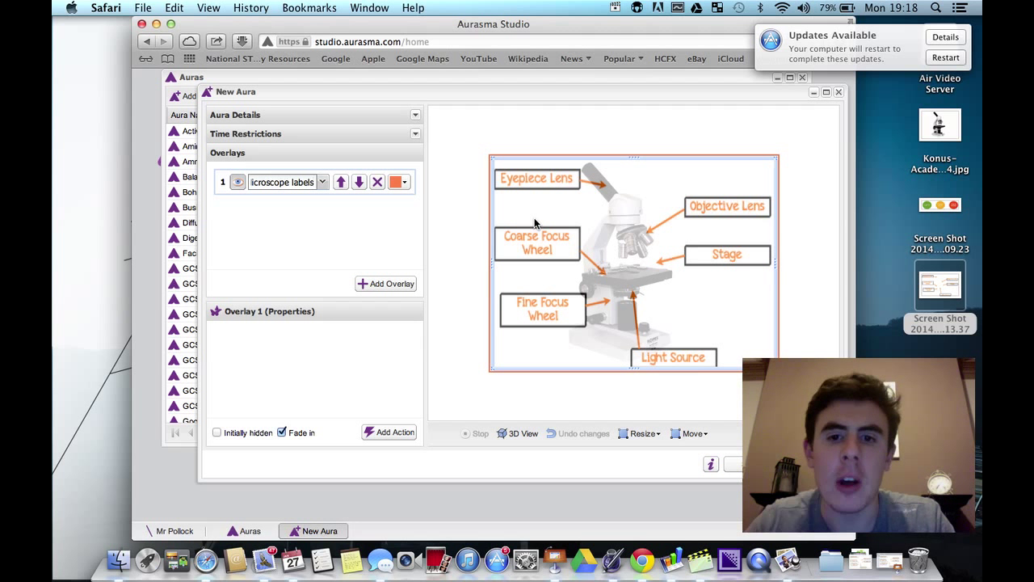
# Step: Drag the overlay's corner and edge handles until it covers the whole microscope trigger image
pyautogui.moveTo(490, 156); pyautogui.dragTo(460, 140)
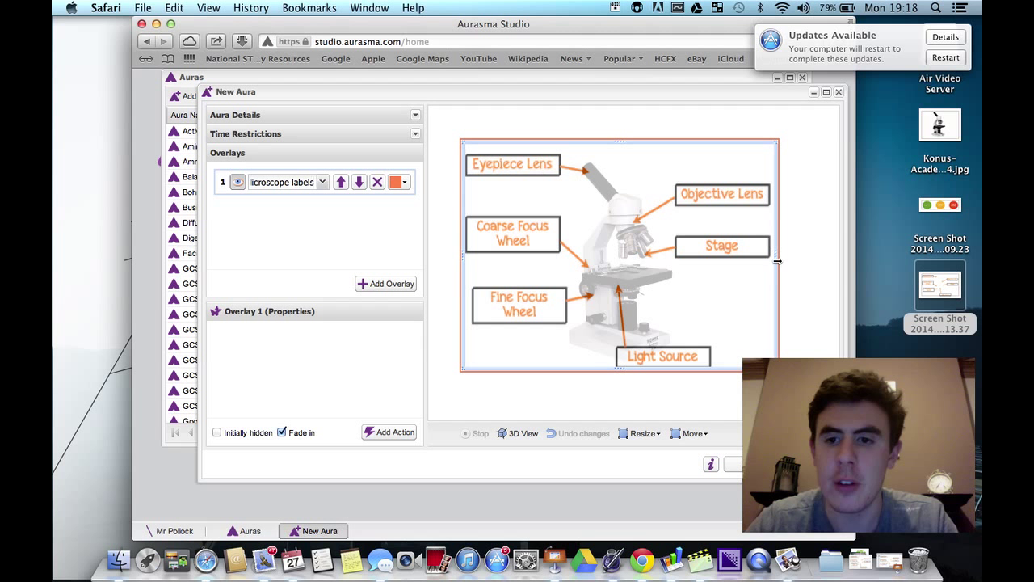
pyautogui.moveTo(777, 260); pyautogui.dragTo(796, 261)
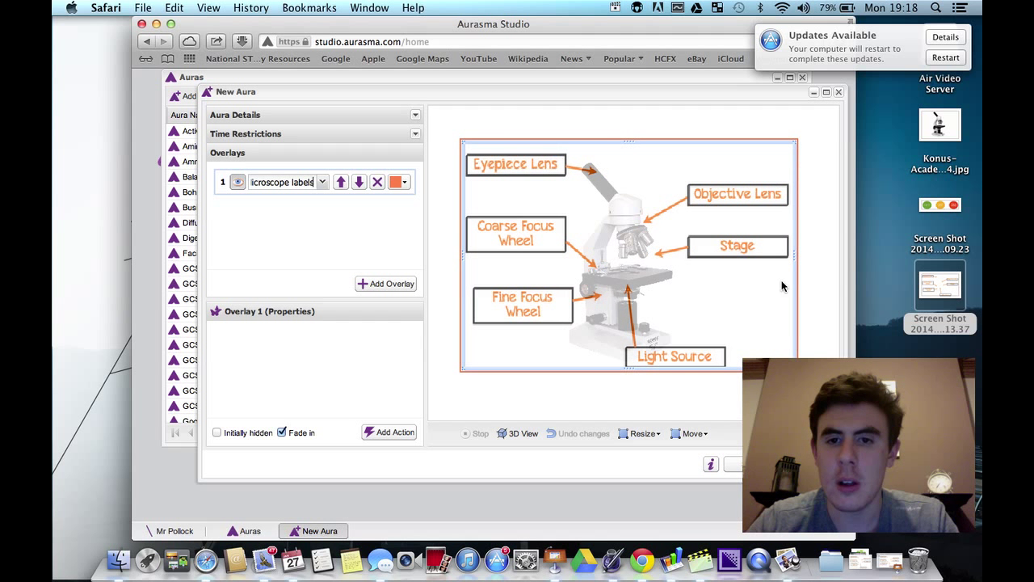
pyautogui.moveTo(635, 370); pyautogui.dragTo(635, 409)
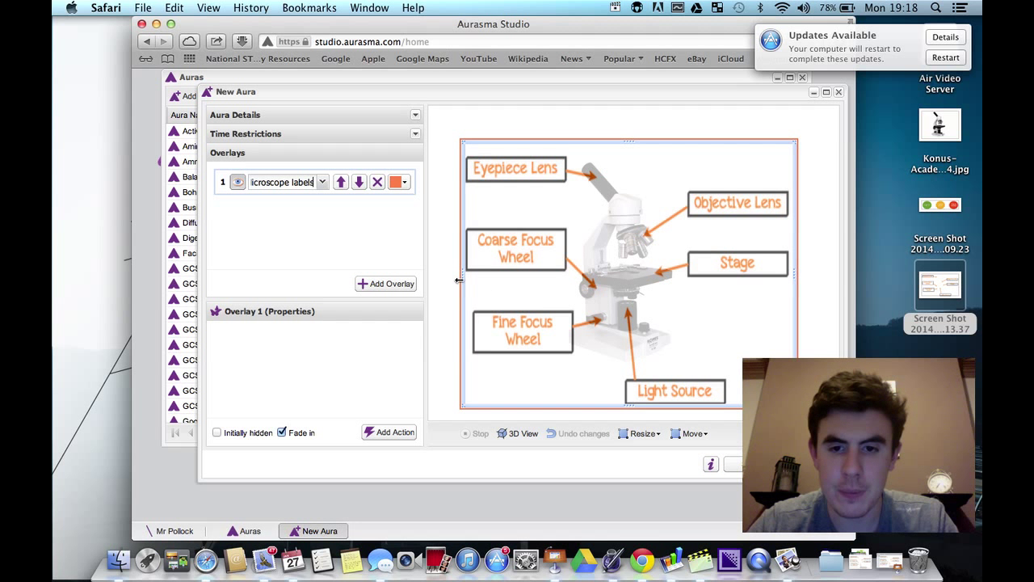
pyautogui.moveTo(458, 280); pyautogui.dragTo(442, 279)
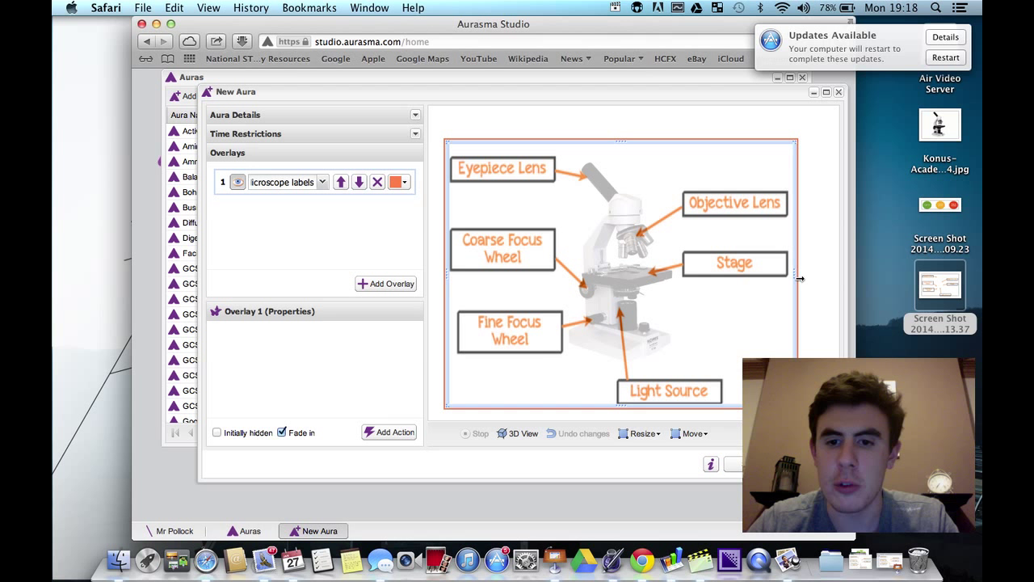
pyautogui.moveTo(796, 274); pyautogui.dragTo(807, 273)
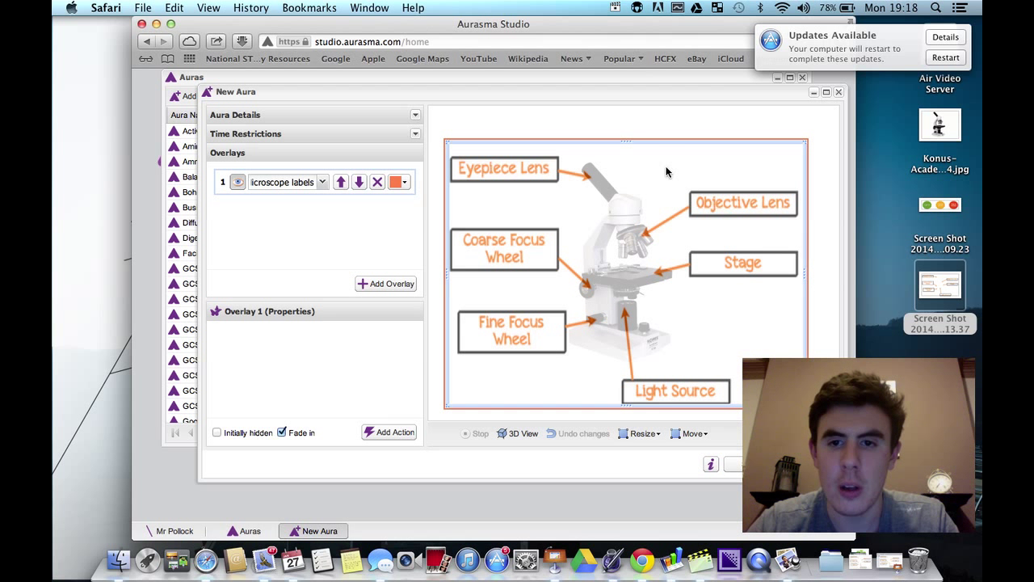
pyautogui.moveTo(655, 208); pyautogui.dragTo(653, 212)
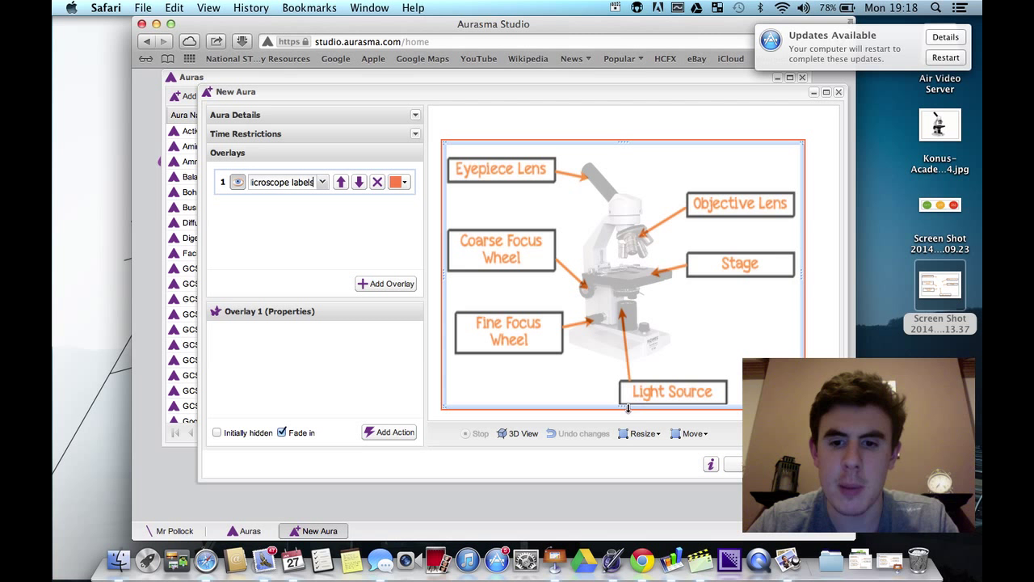
pyautogui.moveTo(627, 408)
pyautogui.mouseDown()
pyautogui.moveTo(628, 392)
pyautogui.moveTo(628, 402)
pyautogui.mouseUp()
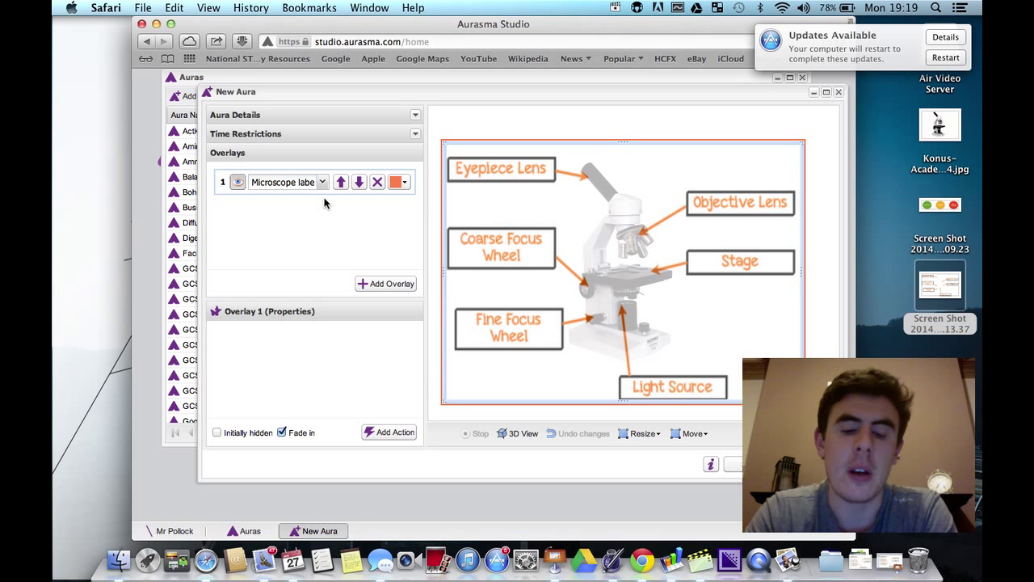
# Step: Add an overlay action with trigger 'When overlay is tapped' and action 'Load a URL'
pyautogui.click(369, 437)
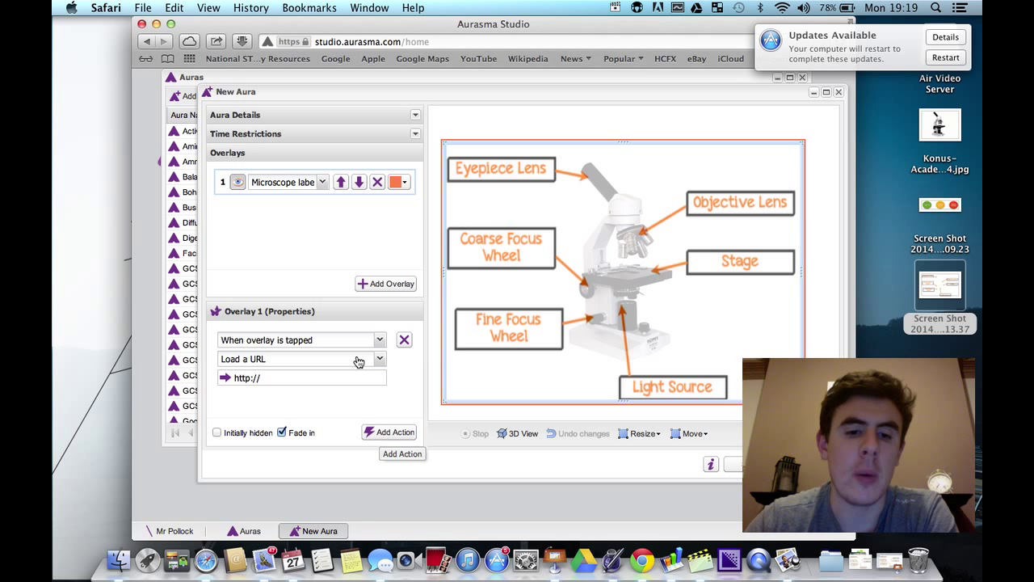
pyautogui.click(380, 340)
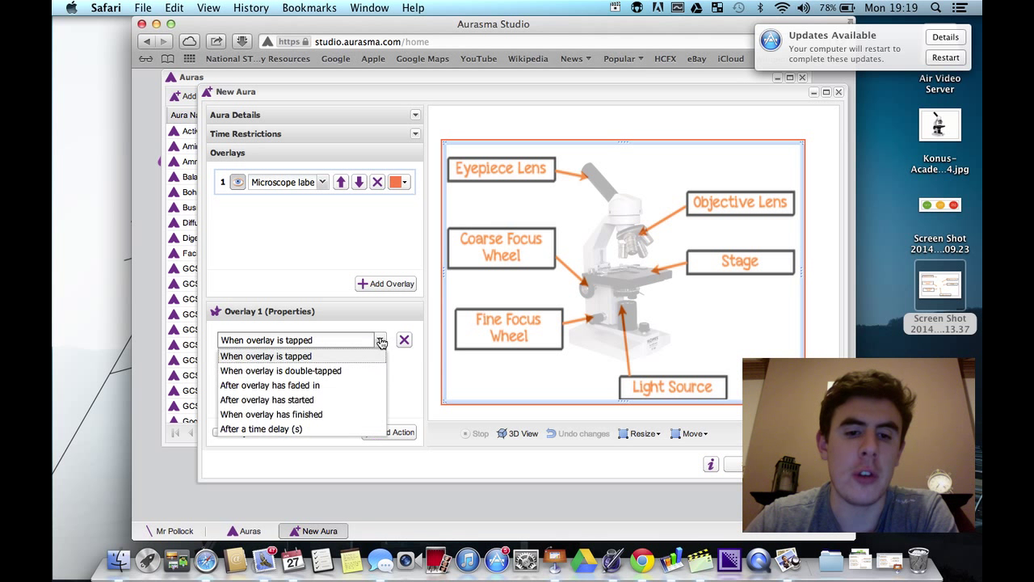
pyautogui.click(336, 356)
pyautogui.click(377, 361)
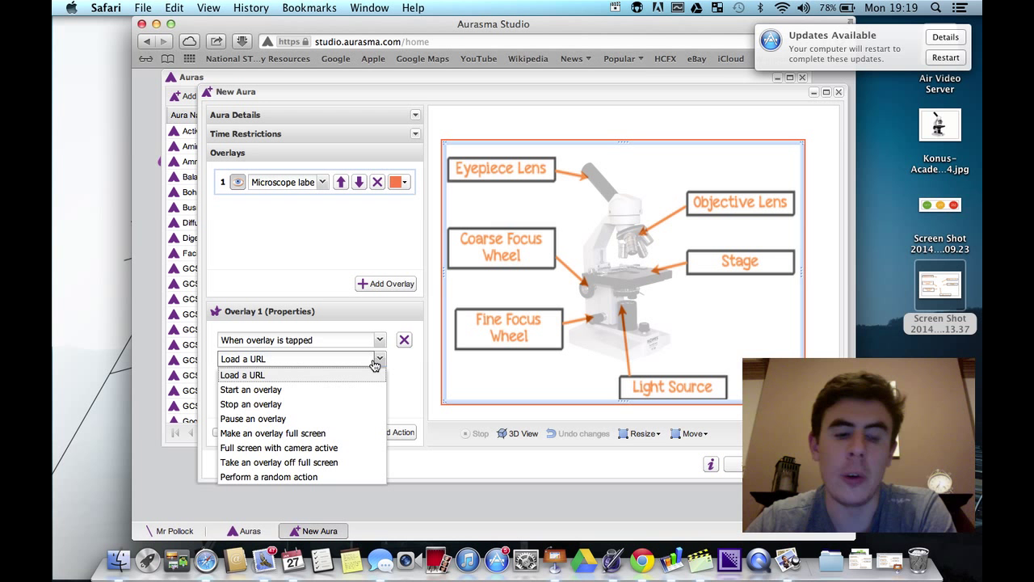
pyautogui.click(374, 365)
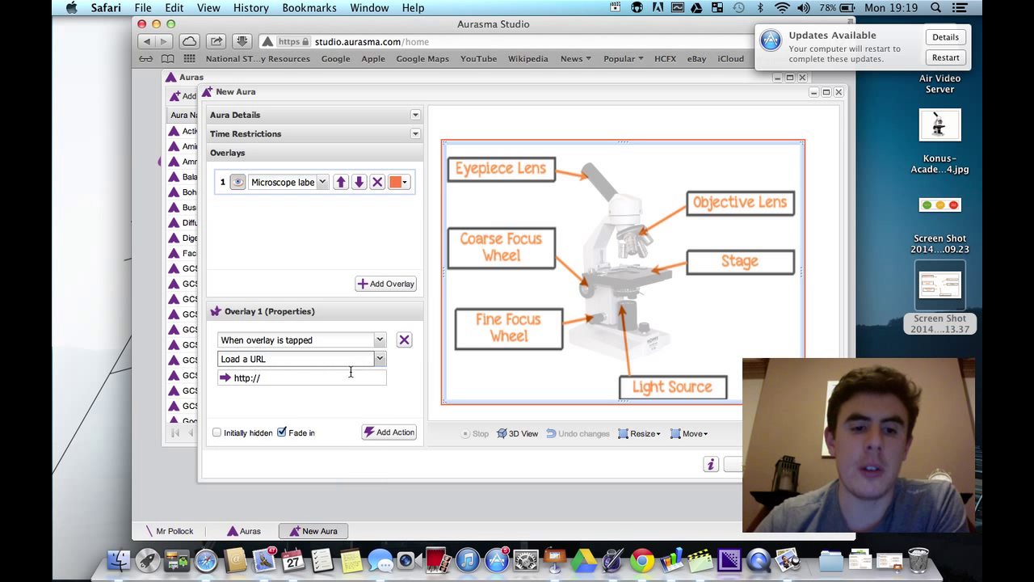
# Step: Search Google for 'ks3 microscope' in a new tab and scan the results
pyautogui.press('super+t')
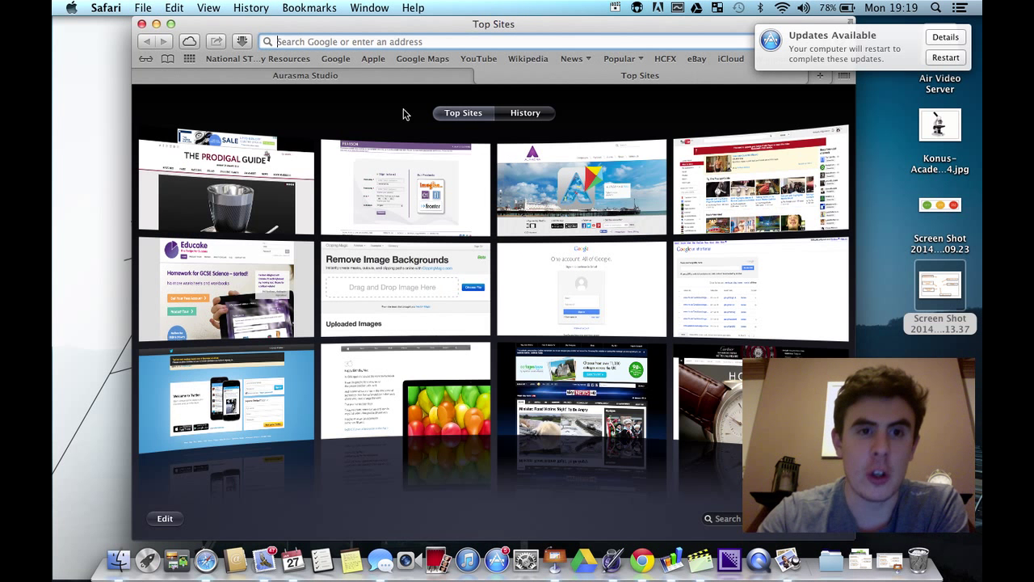
pyautogui.write('label')
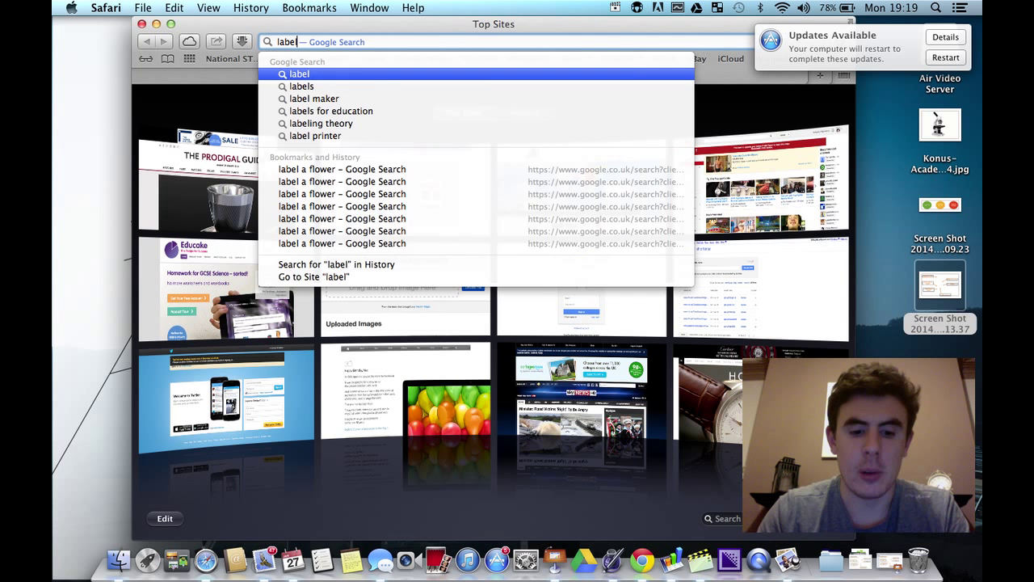
pyautogui.write('edmicro')
pyautogui.press('BackSpace')
pyautogui.press('BackSpace')
pyautogui.press('BackSpace')
pyautogui.press('BackSpace')
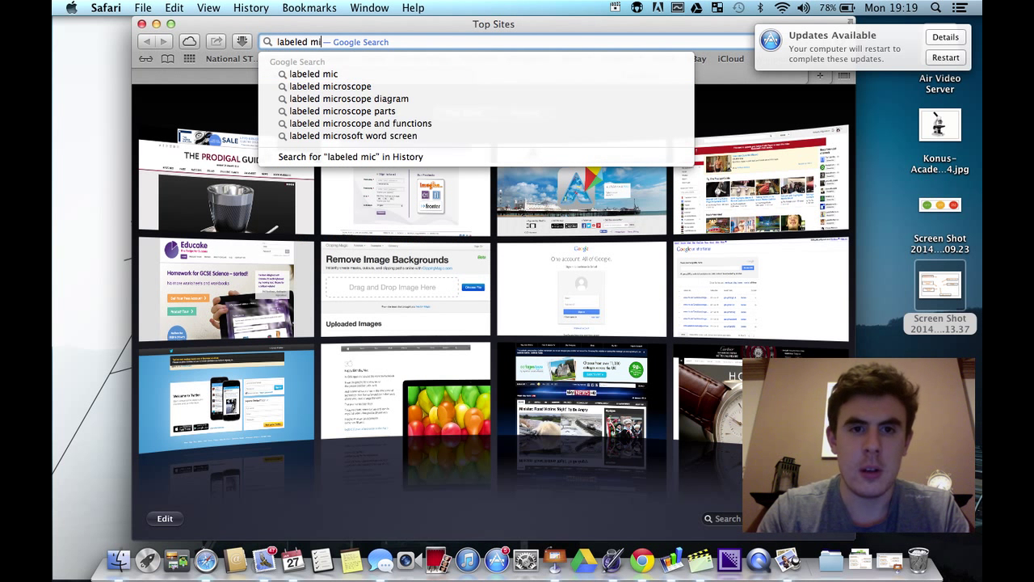
pyautogui.tripleClick(324, 41)
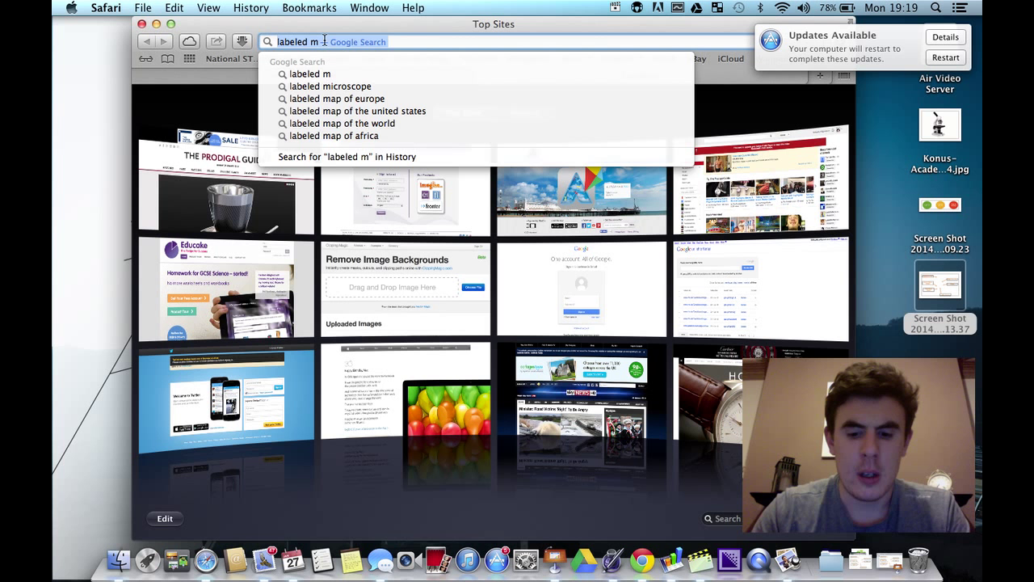
pyautogui.write('ks3 micr')
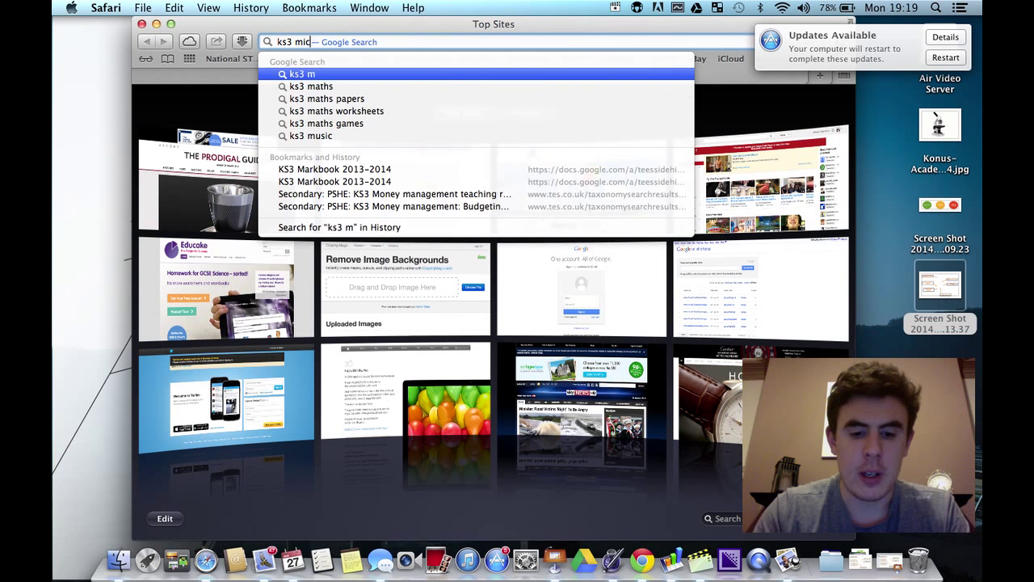
pyautogui.write('oscope')
pyautogui.press('Return')
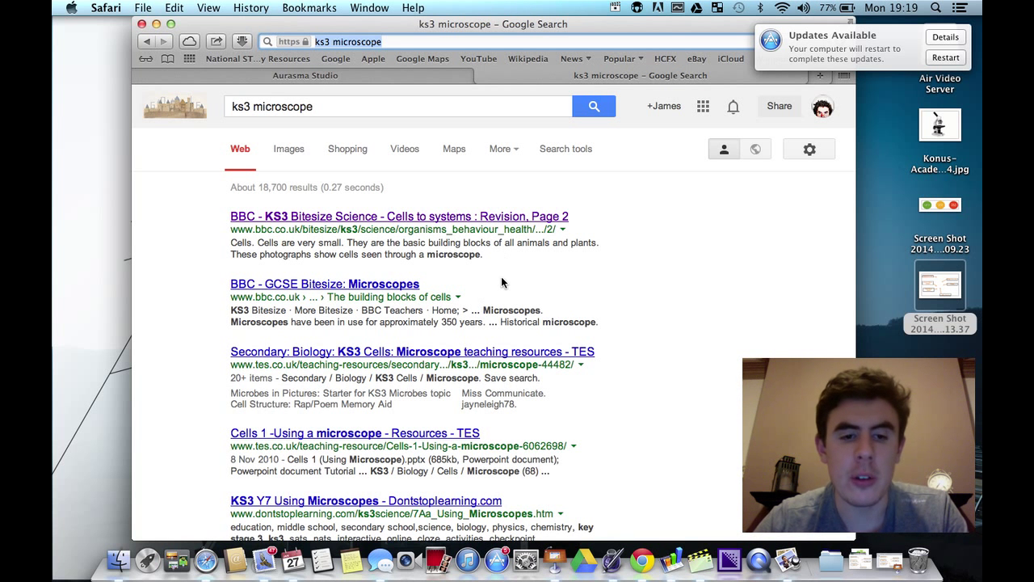
pyautogui.scroll(-3, 536, 346)
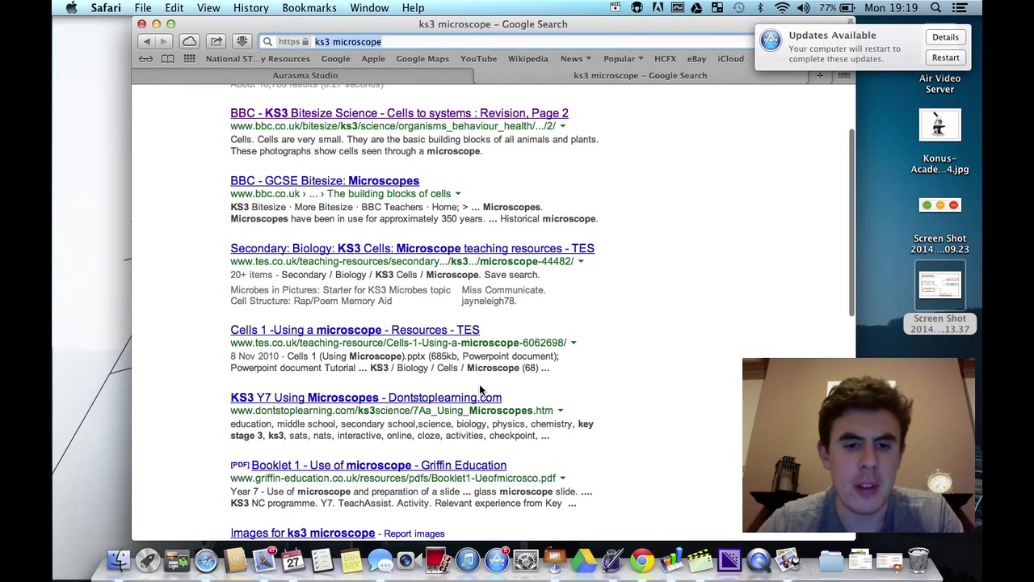
pyautogui.scroll(3, 476, 396)
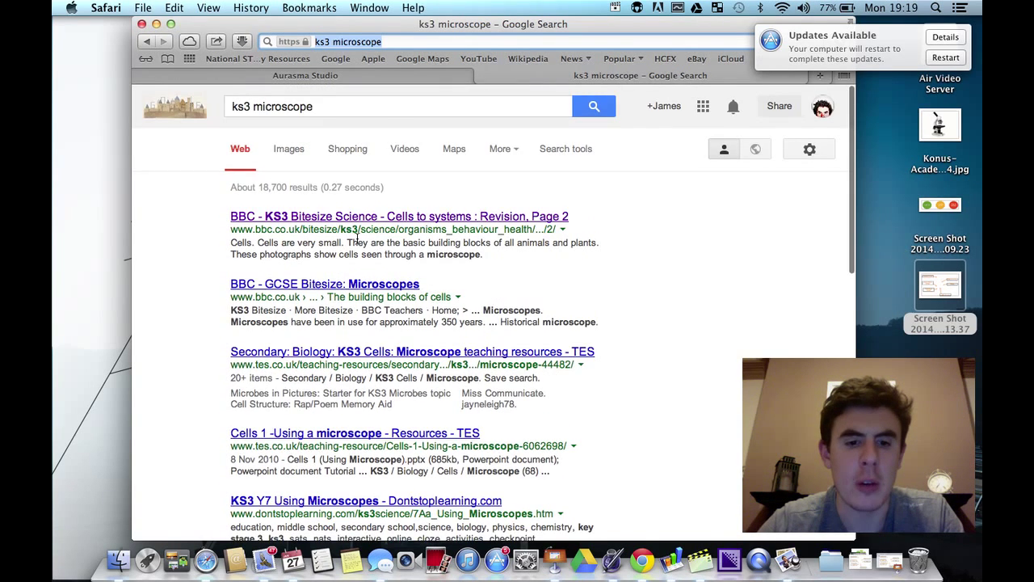
pyautogui.scroll(-6, 356, 239)
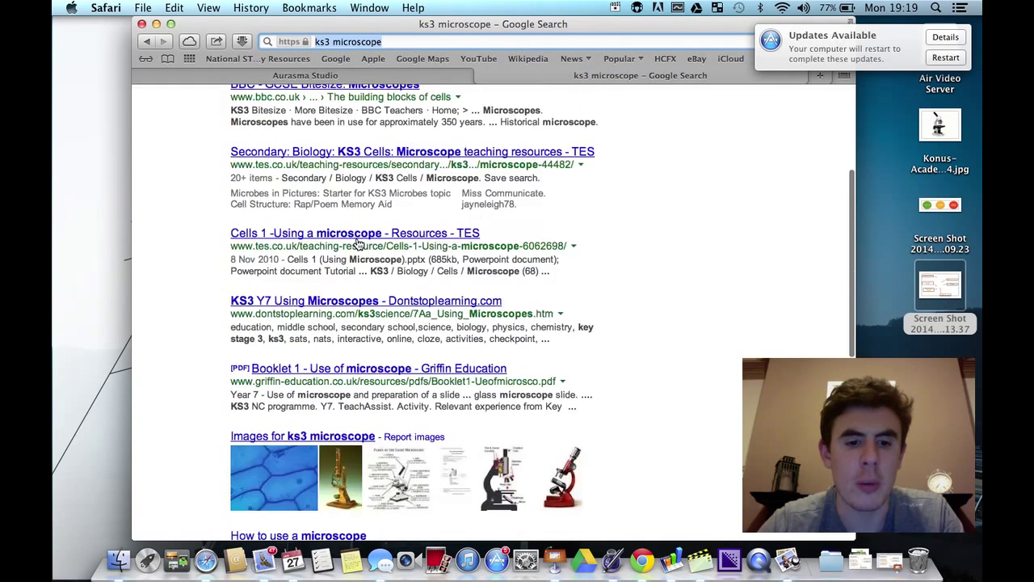
# Step: Preview the Griffin Education microscope booklet PDF, then return to the ks3 microscope results
pyautogui.click(429, 367)
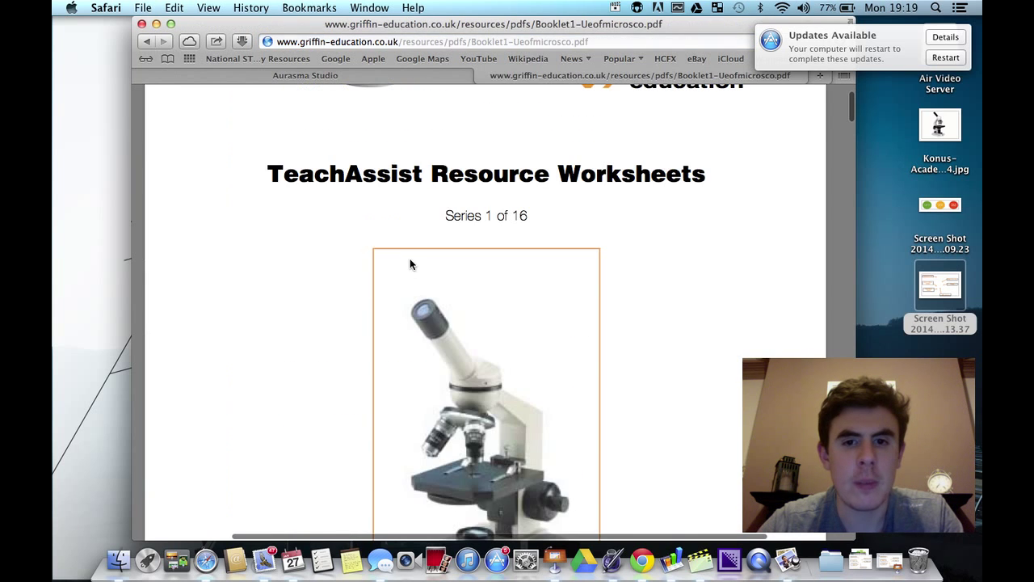
pyautogui.scroll(-15, 410, 265)
pyautogui.scroll(-20, 410, 269)
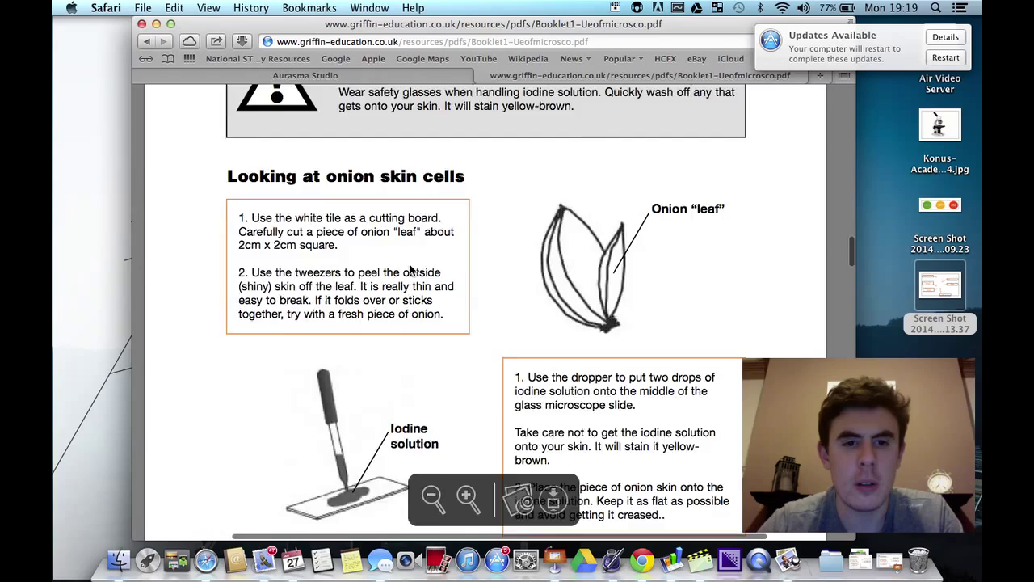
pyautogui.scroll(-20, 409, 270)
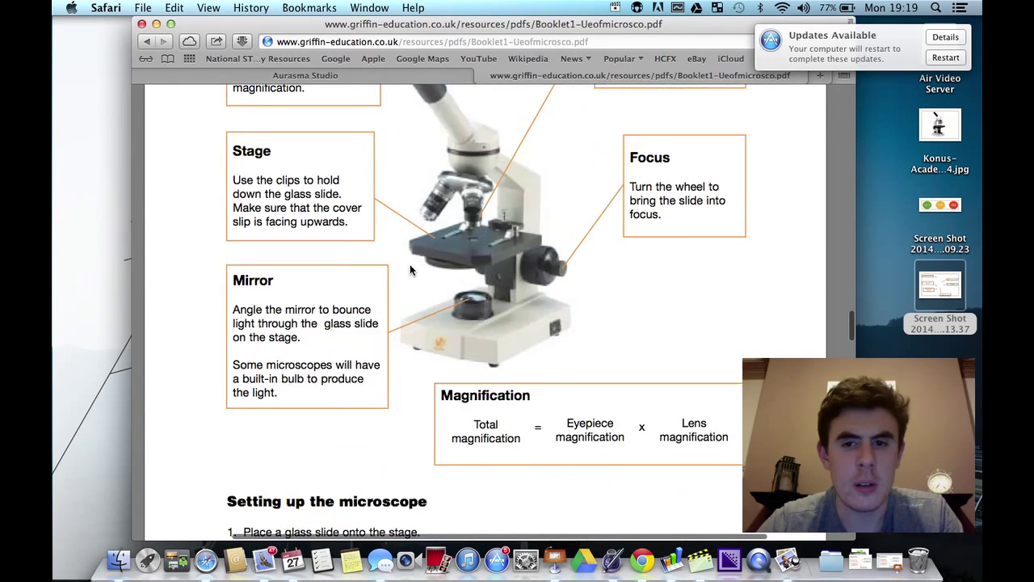
pyautogui.scroll(-15, 410, 265)
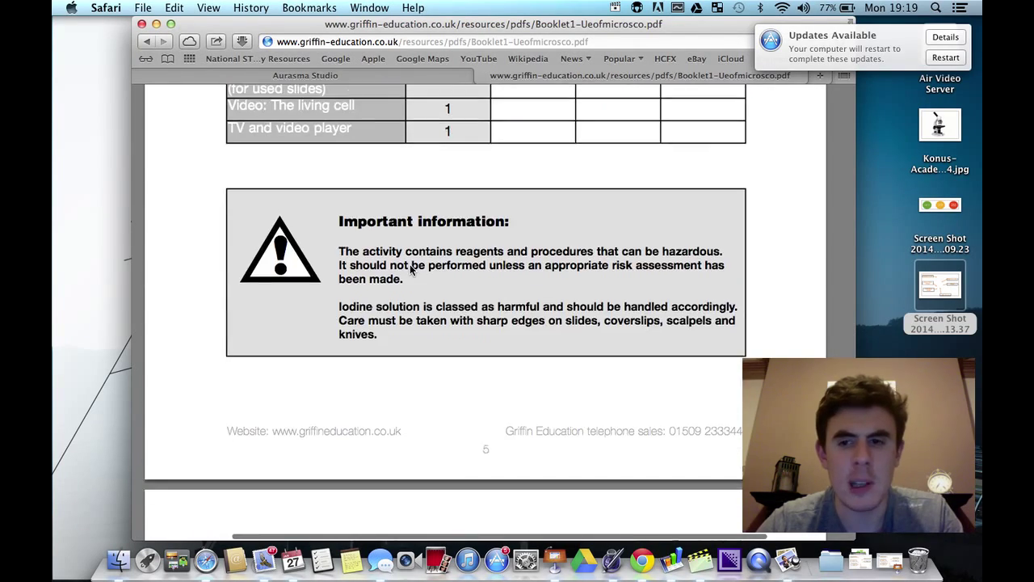
pyautogui.scroll(3, 409, 264)
pyautogui.scroll(-3, 410, 264)
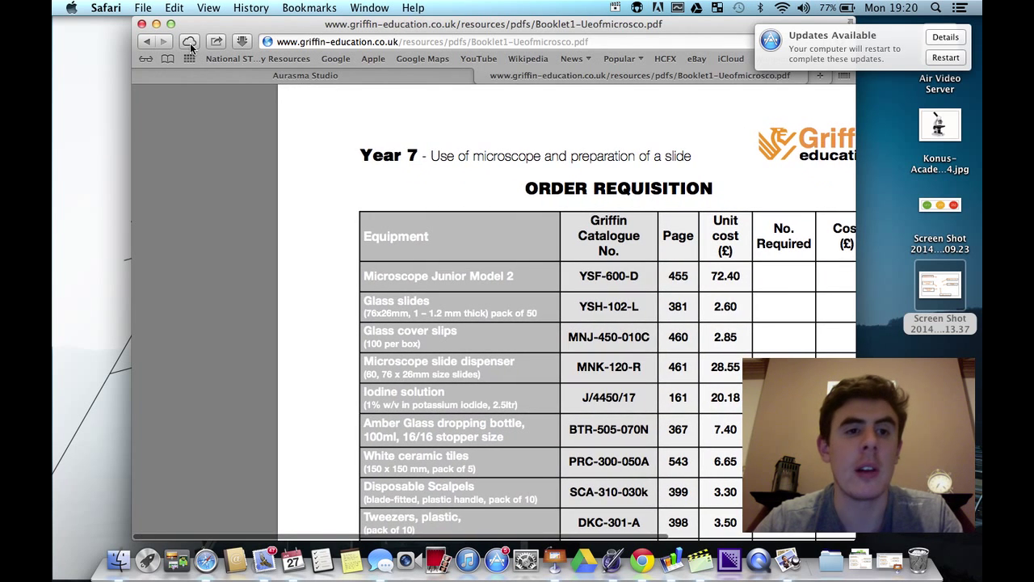
pyautogui.click(143, 40)
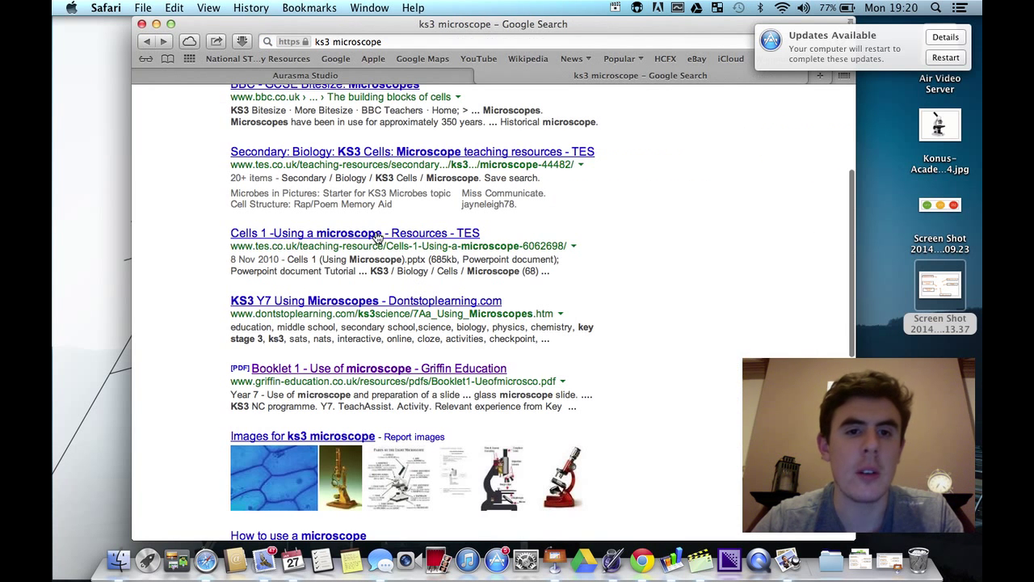
# Step: Search 'how to focus a microscope' and read through the eHow article result
pyautogui.click(357, 42)
pyautogui.write('ho')
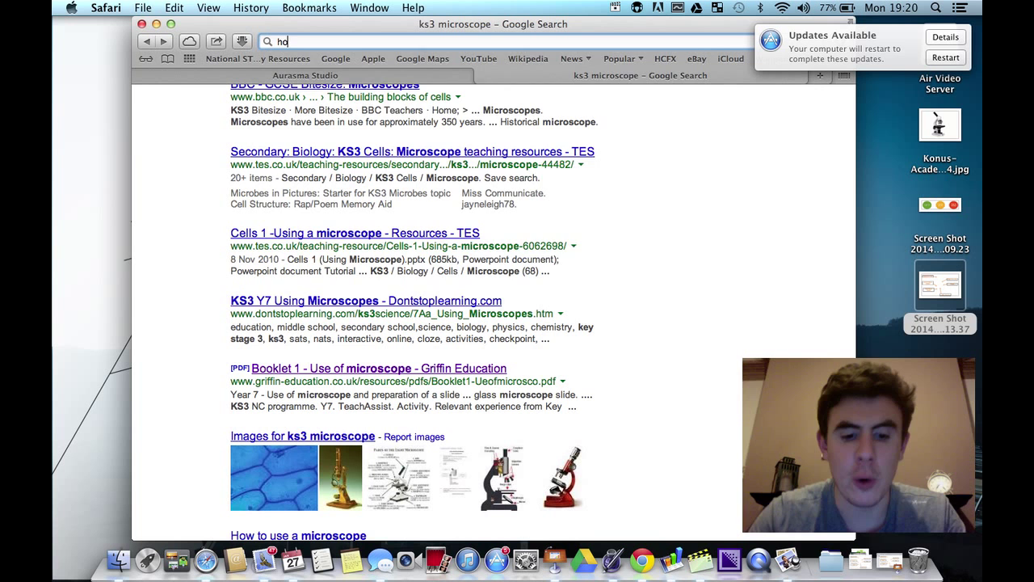
pyautogui.write('w to fo')
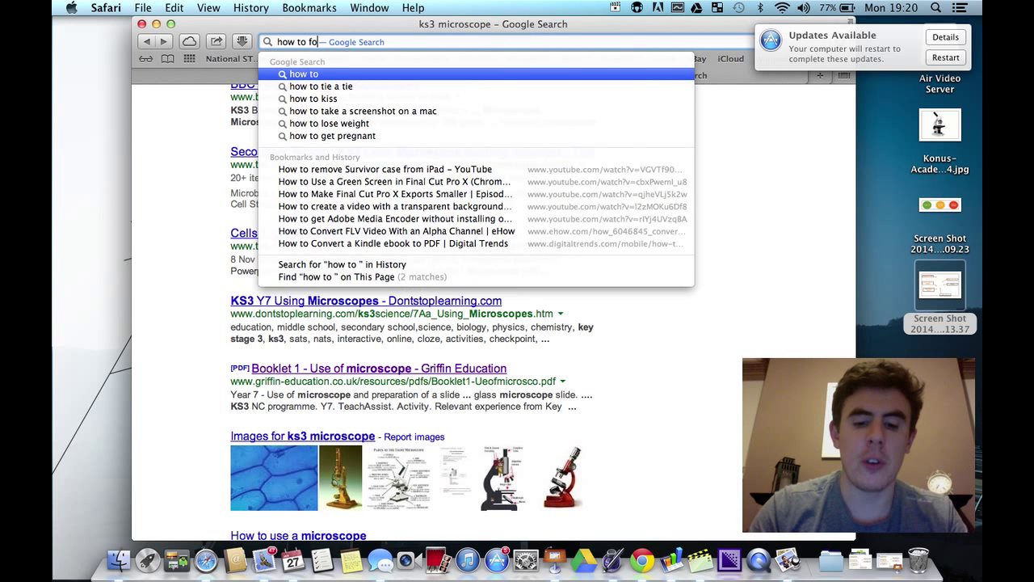
pyautogui.write('cus a microscope')
pyautogui.press('Return')
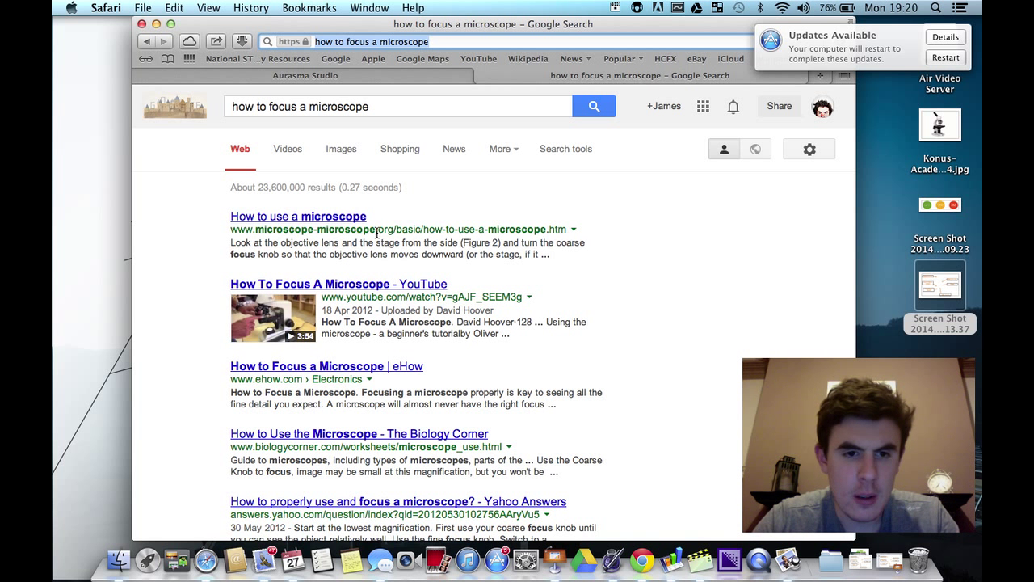
pyautogui.click(355, 366)
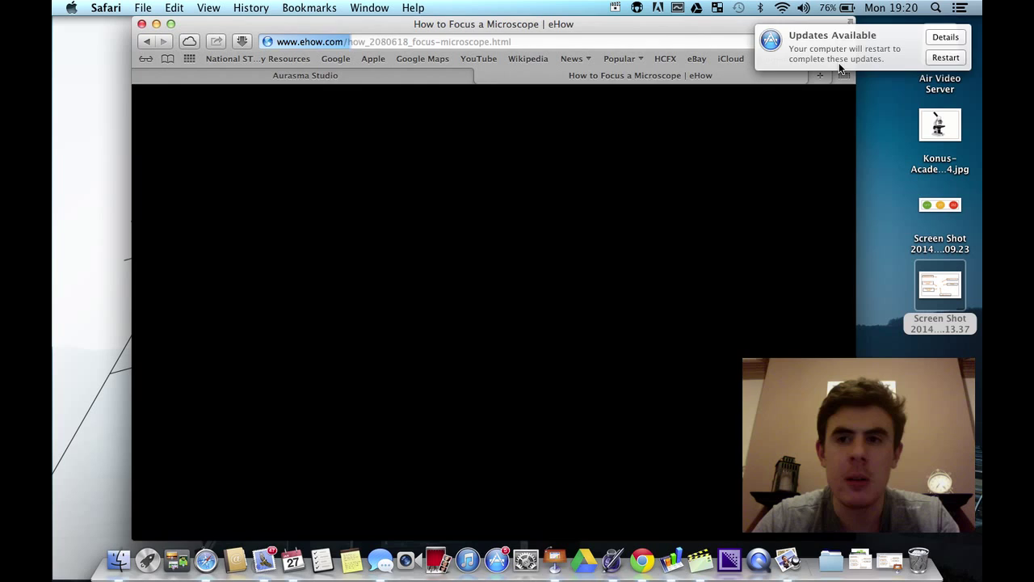
pyautogui.scroll(-5, 533, 199)
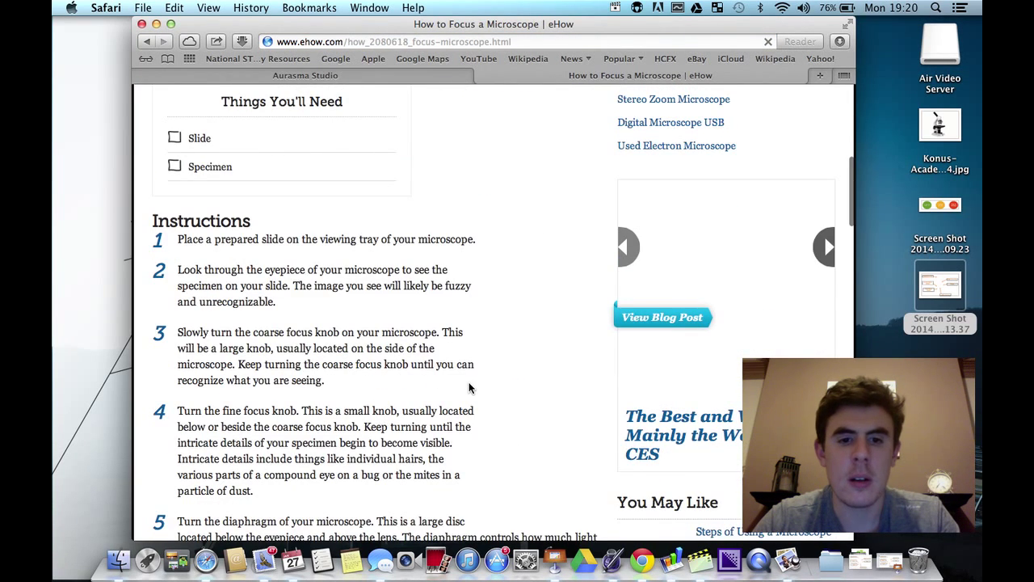
pyautogui.scroll(-3, 469, 388)
pyautogui.scroll(-3, 469, 387)
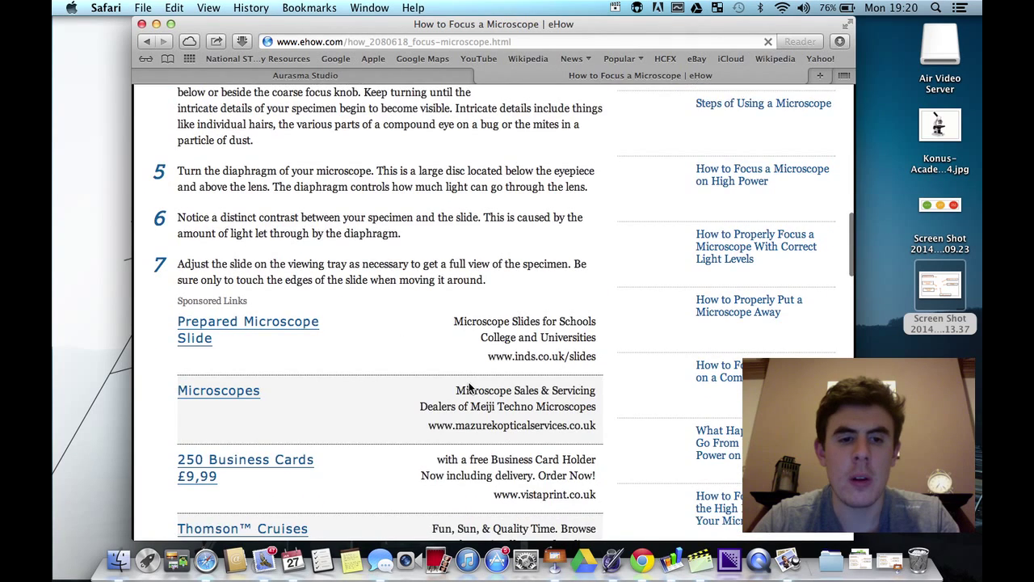
pyautogui.scroll(15, 469, 388)
pyautogui.hscroll(-5, 501, 404)
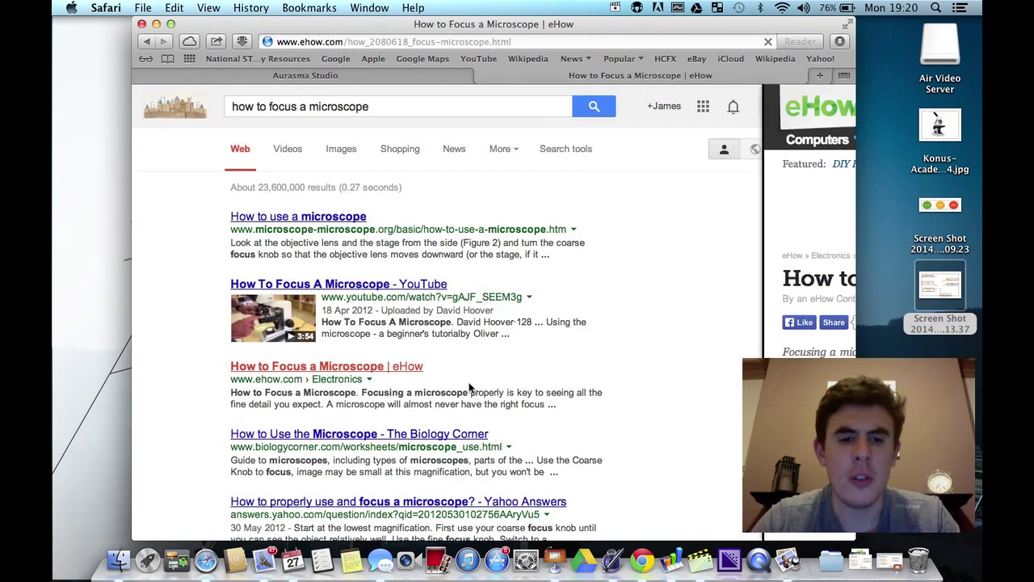
pyautogui.scroll(-1, 534, 416)
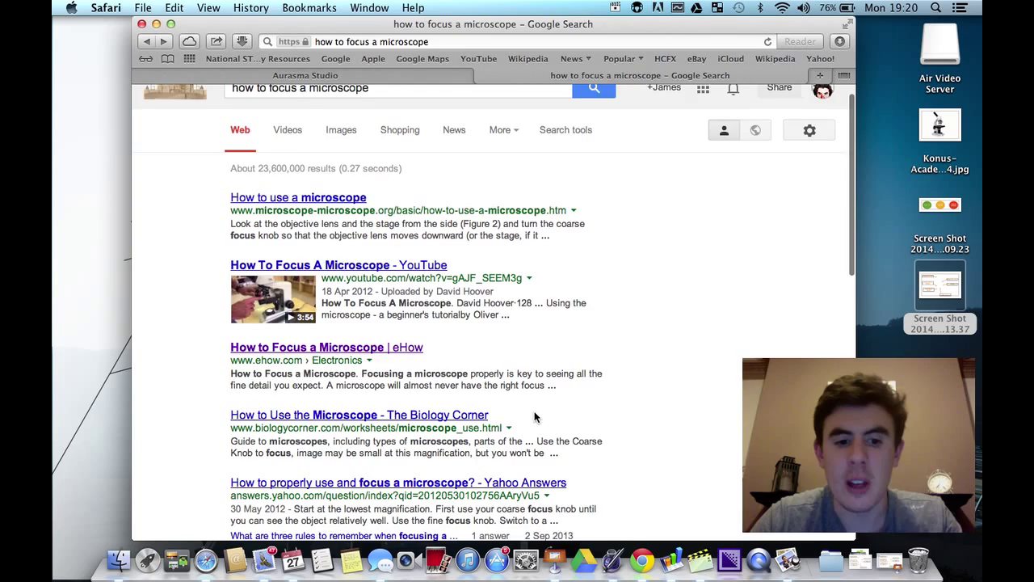
# Step: Open Biology Corner's 'How to Use the Microscope' guide and copy its web address
pyautogui.click(448, 416)
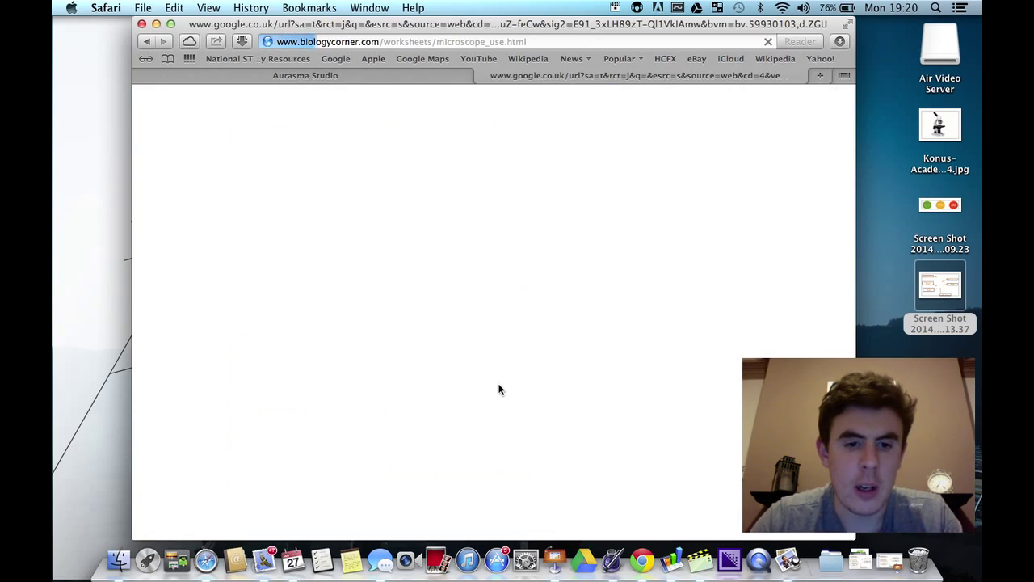
pyautogui.scroll(-10, 521, 254)
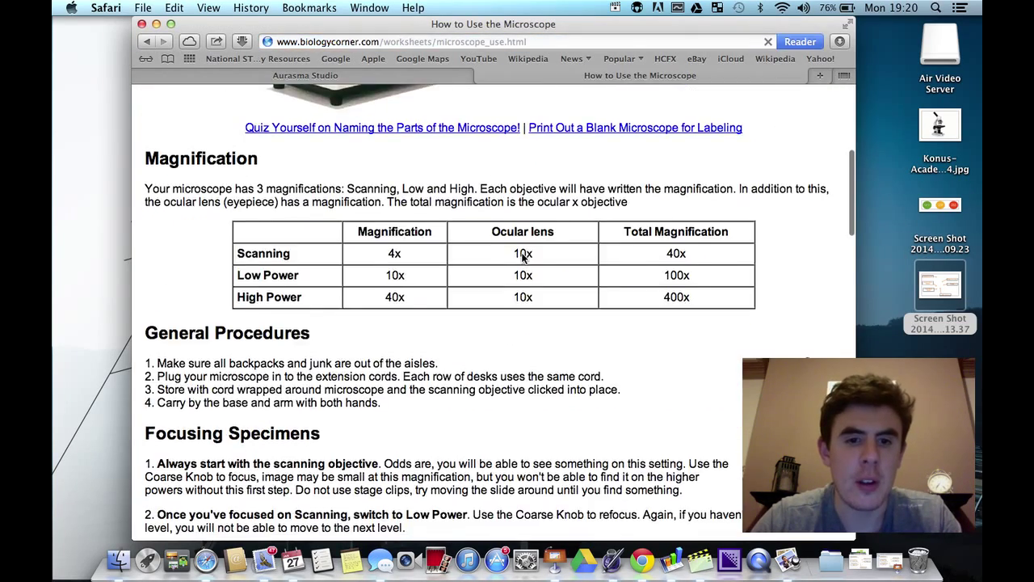
pyautogui.scroll(-12, 521, 255)
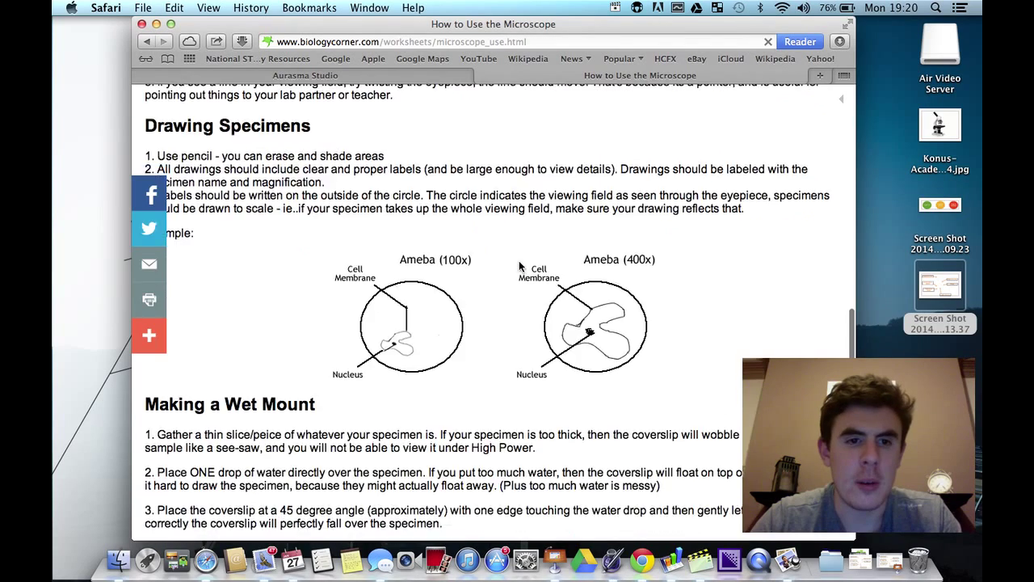
pyautogui.scroll(-5, 518, 279)
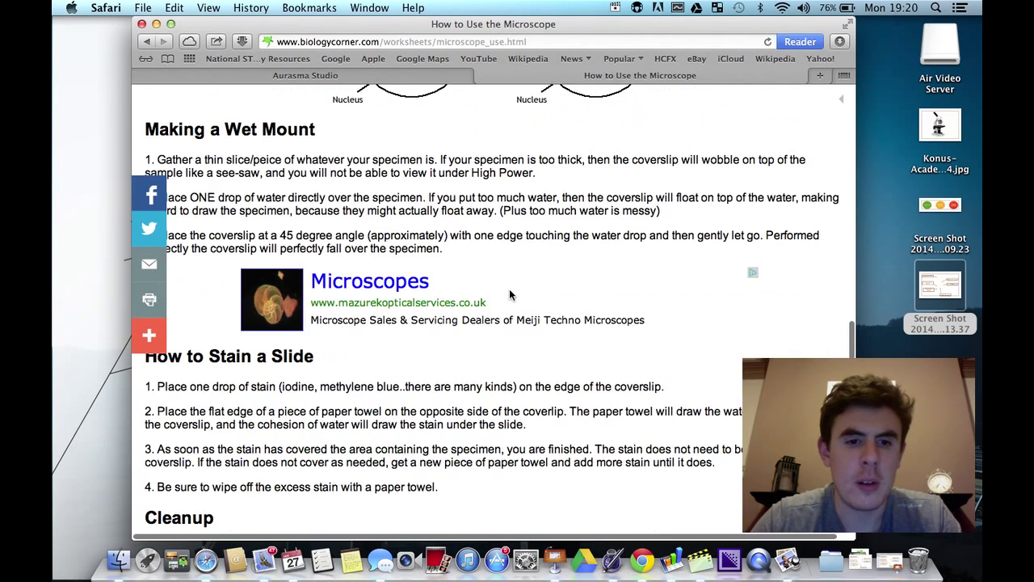
pyautogui.click(475, 41)
pyautogui.press('super+c')
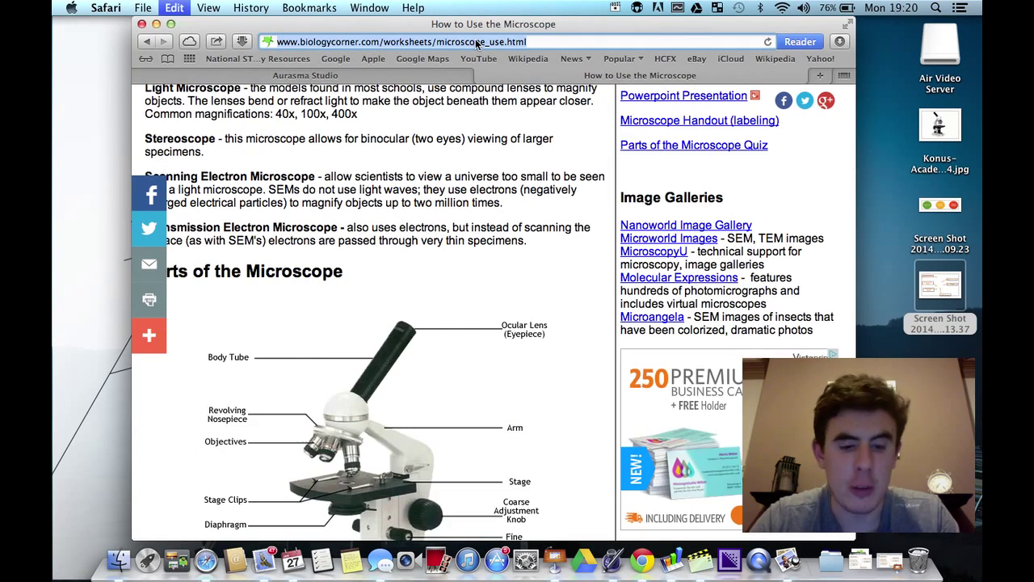
pyautogui.click(448, 76)
pyautogui.click(294, 392)
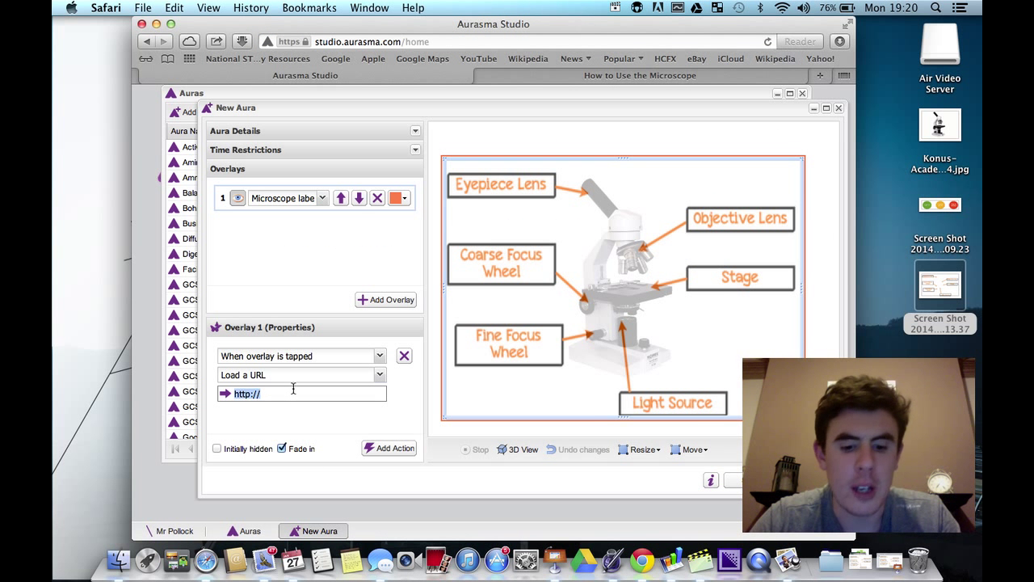
pyautogui.press('super+v')
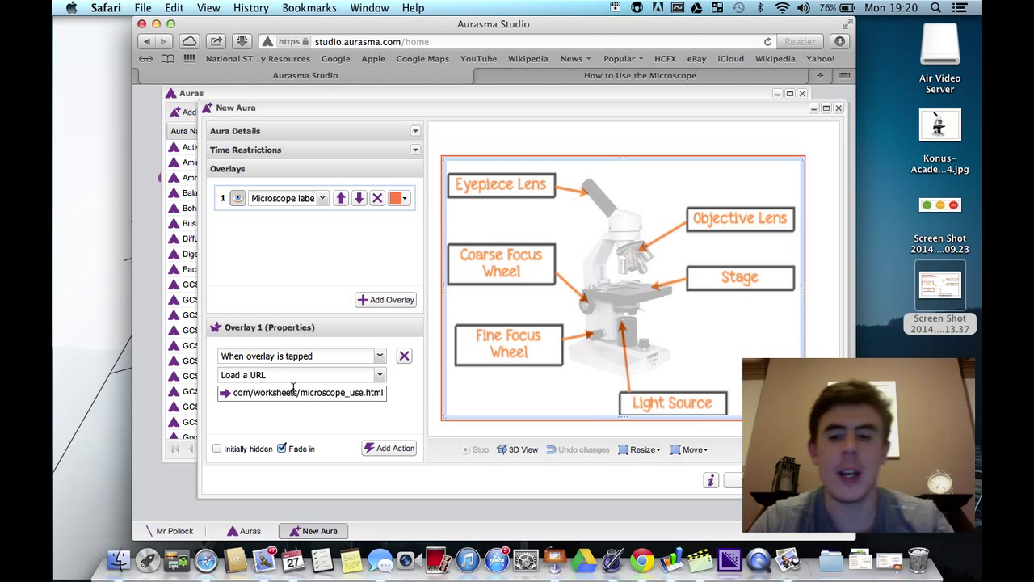
pyautogui.click(733, 480)
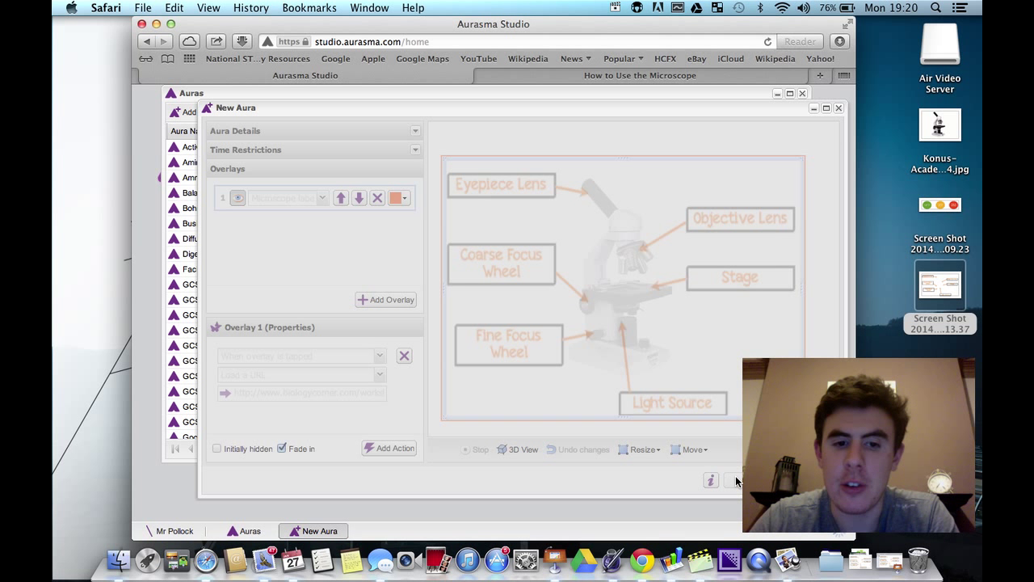